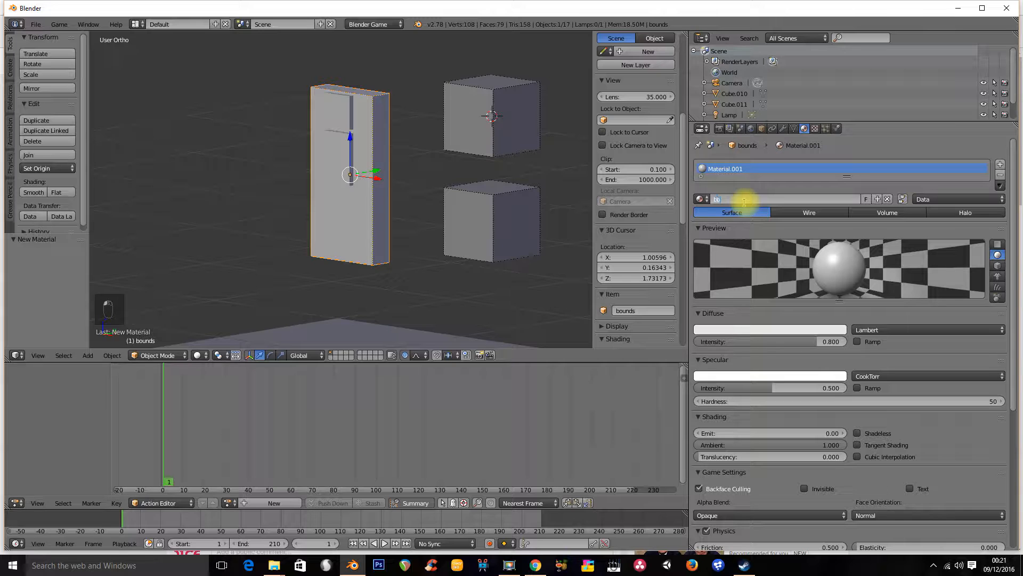
Name the new material bounds
{"action": "type", "text": "ds"}
{"action": "key", "text": "Return"}
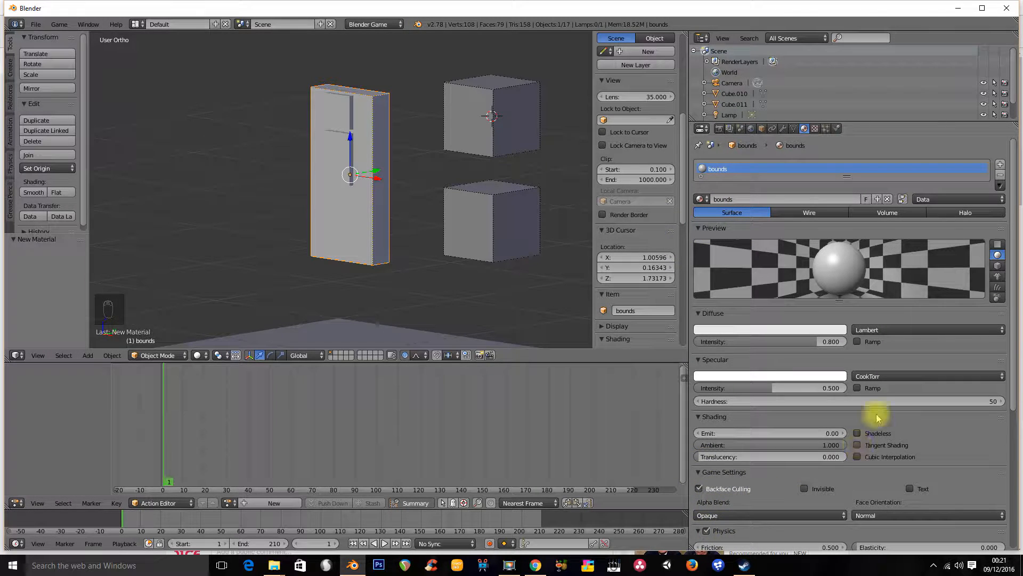
Set the bounds object's maximum draw type to Wire
{"action": "scroll", "coordinate": [1002, 362], "scroll_direction": "down", "scroll_amount": 8}
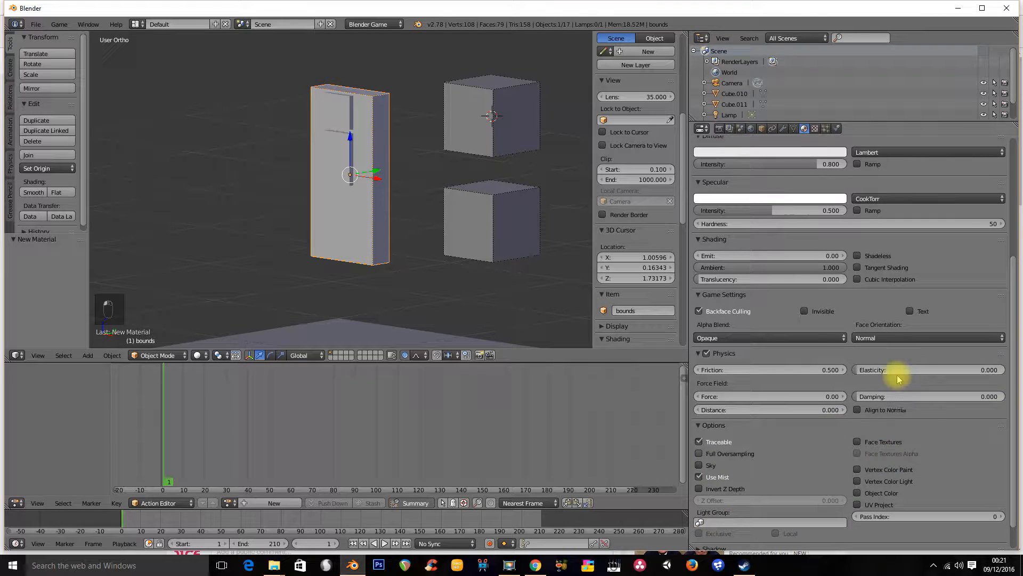
{"action": "scroll", "coordinate": [1012, 413], "scroll_direction": "down", "scroll_amount": 2}
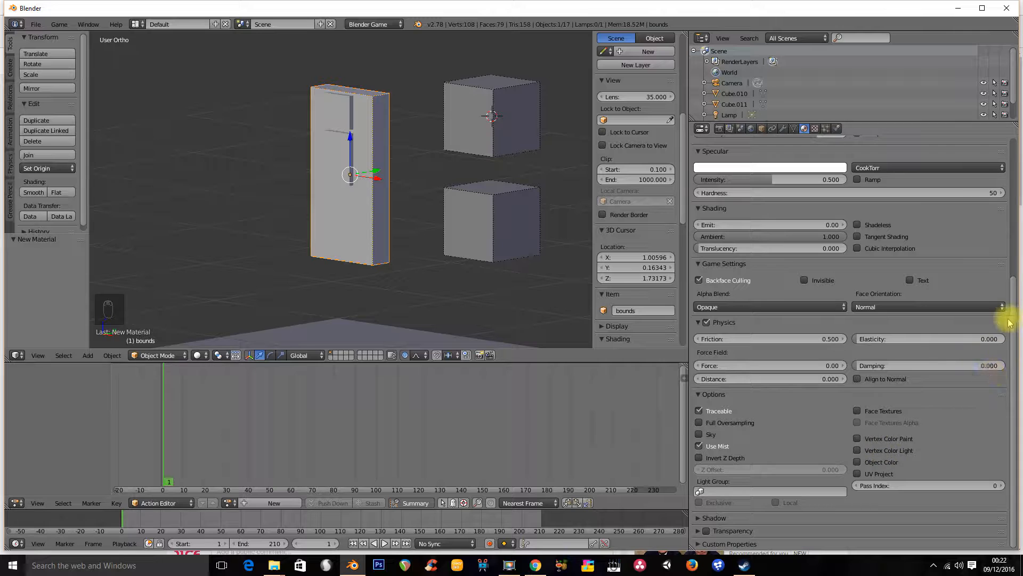
{"action": "left_click", "coordinate": [761, 128]}
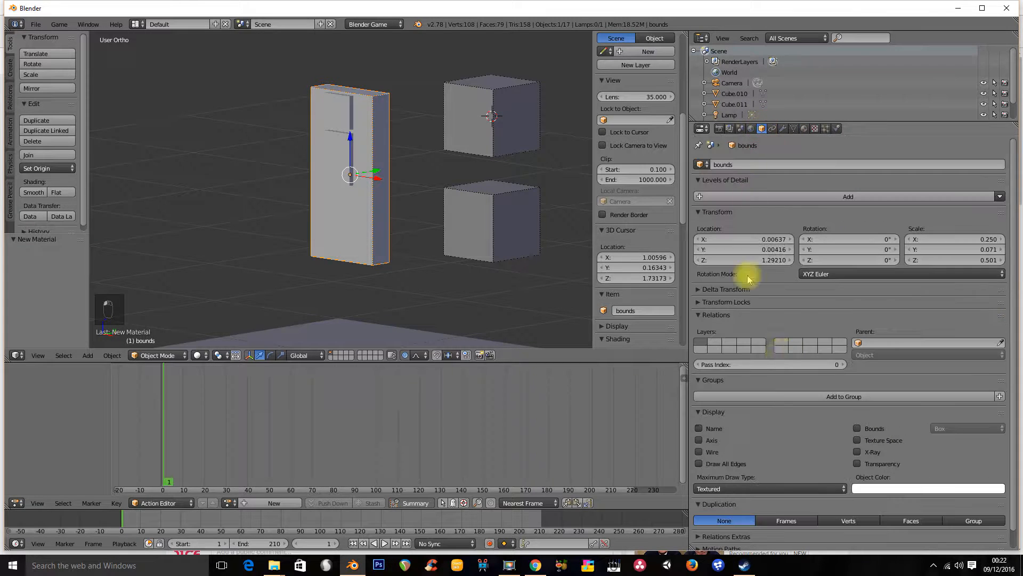
{"action": "left_click", "coordinate": [757, 488]}
{"action": "left_click", "coordinate": [744, 457]}
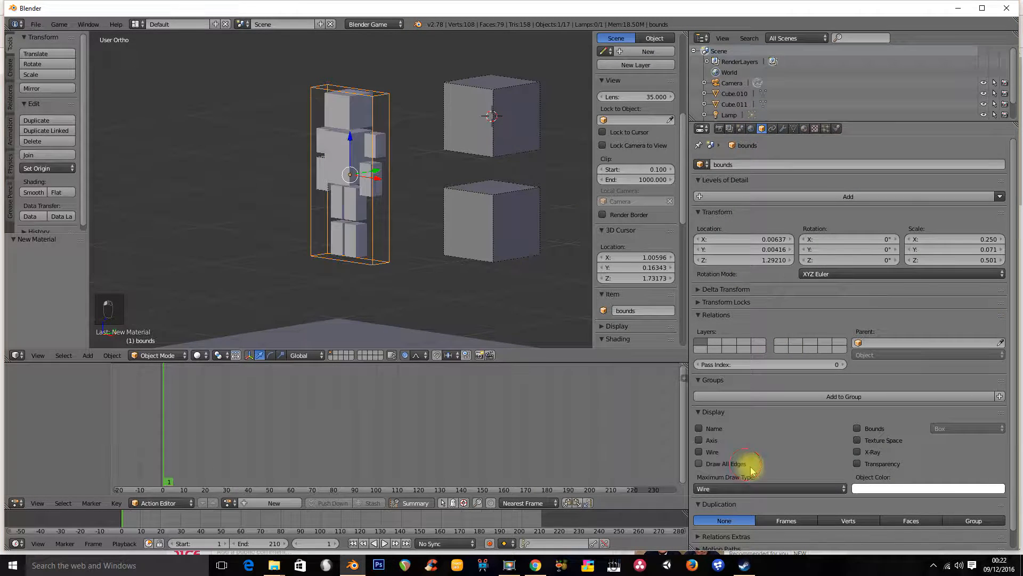
Unhide all hidden objects in the scene
{"action": "middle_click_drag", "start_coordinate": [334, 235], "coordinate": [388, 237]}
{"action": "scroll", "coordinate": [363, 200], "scroll_direction": "up", "scroll_amount": 1}
{"action": "middle_click_drag", "start_coordinate": [360, 199], "coordinate": [339, 209]}
{"action": "middle_click_drag", "start_coordinate": [232, 212], "coordinate": [316, 221]}
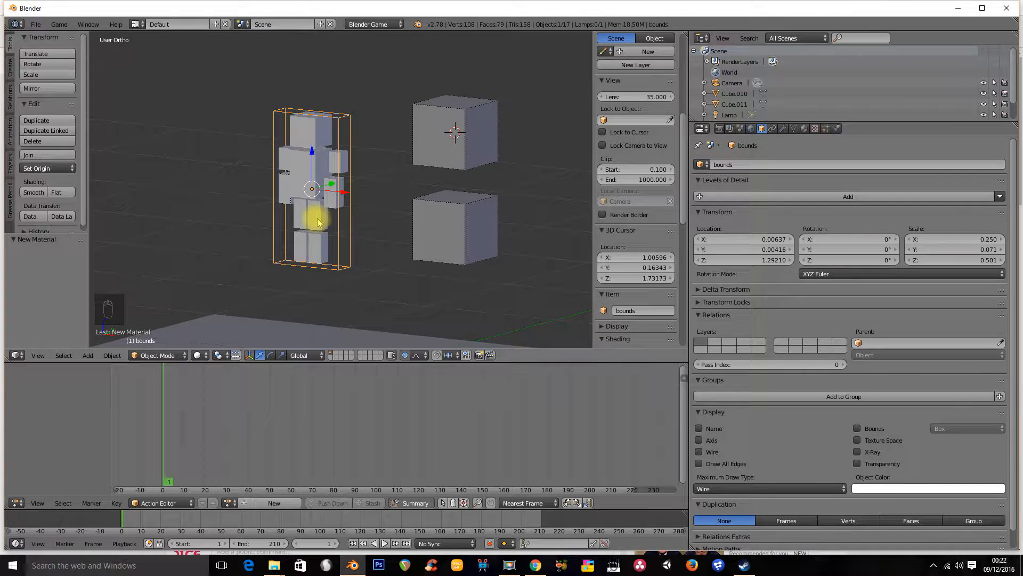
{"action": "key", "text": "alt+h"}
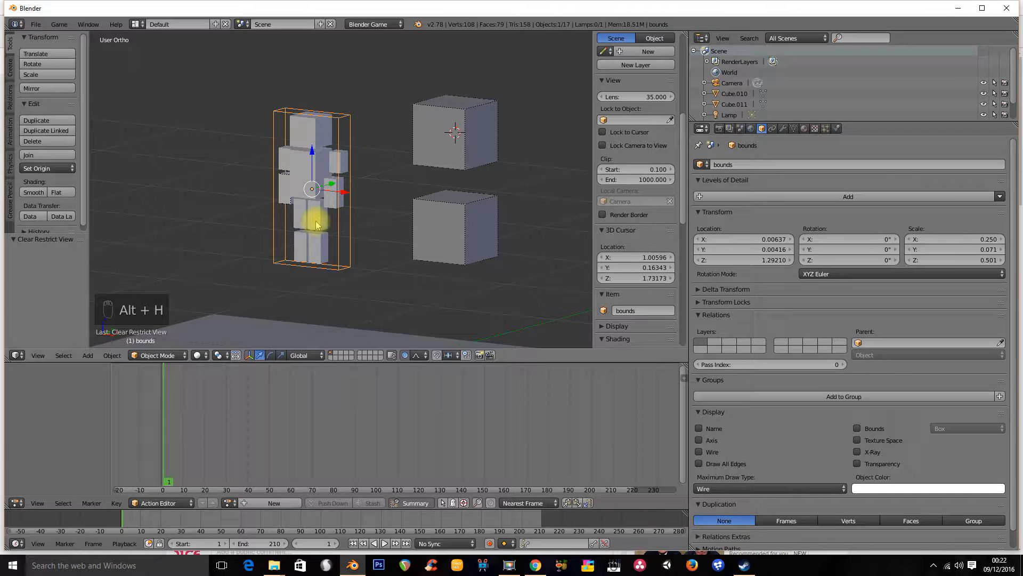
Select the armature inside the bounds box using wireframe shading
{"action": "key", "text": "z"}
{"action": "right_click", "coordinate": [313, 232]}
{"action": "middle_click_drag", "start_coordinate": [314, 234], "coordinate": [367, 229]}
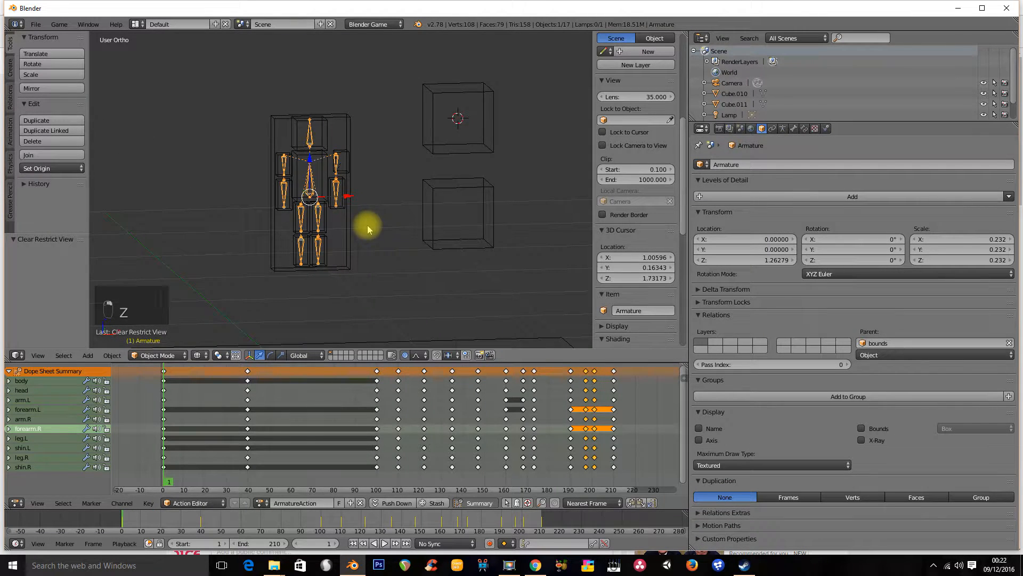
{"action": "key", "text": "KP_1"}
{"action": "key", "text": "z"}
Play the armature's animation and stop it
{"action": "key", "text": "alt+a"}
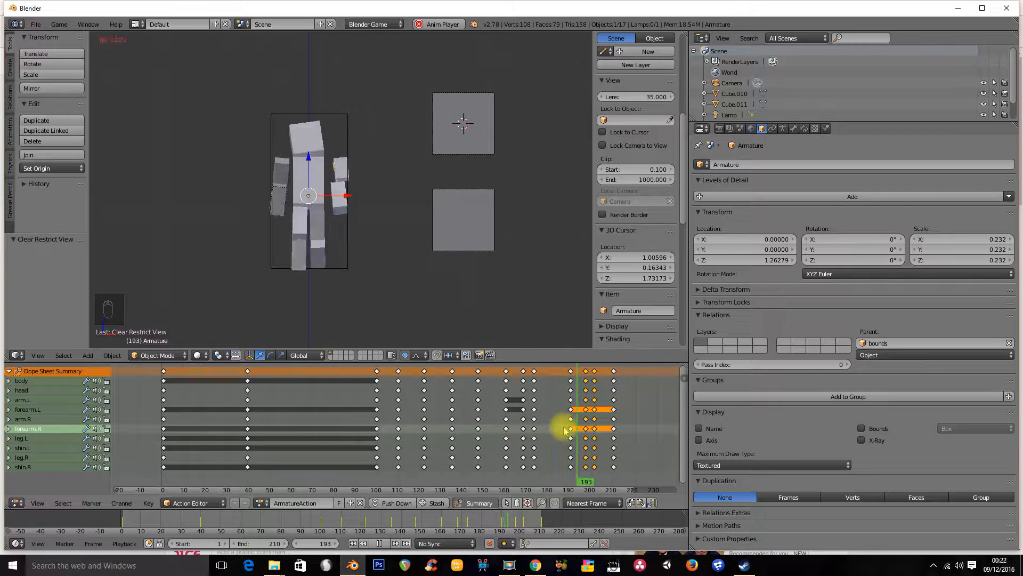
{"action": "middle_click_drag", "start_coordinate": [369, 240], "coordinate": [335, 225]}
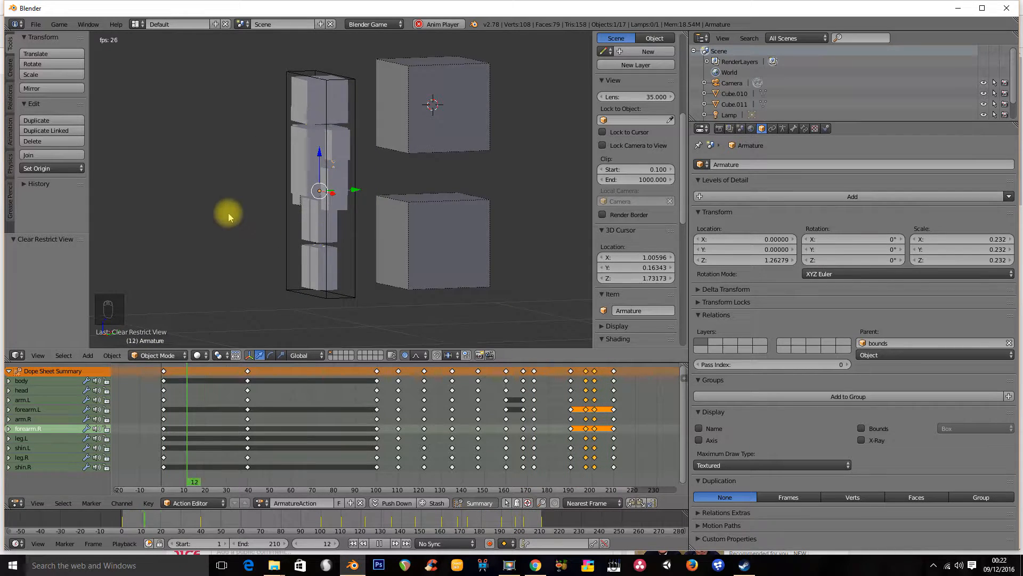
{"action": "middle_click_drag", "start_coordinate": [229, 213], "coordinate": [279, 222]}
{"action": "left_click", "coordinate": [379, 543]}
Run the game from the current view and exit it
{"action": "scroll", "coordinate": [309, 214], "scroll_direction": "down", "scroll_amount": 2}
{"action": "middle_click_drag", "start_coordinate": [306, 210], "coordinate": [316, 188]}
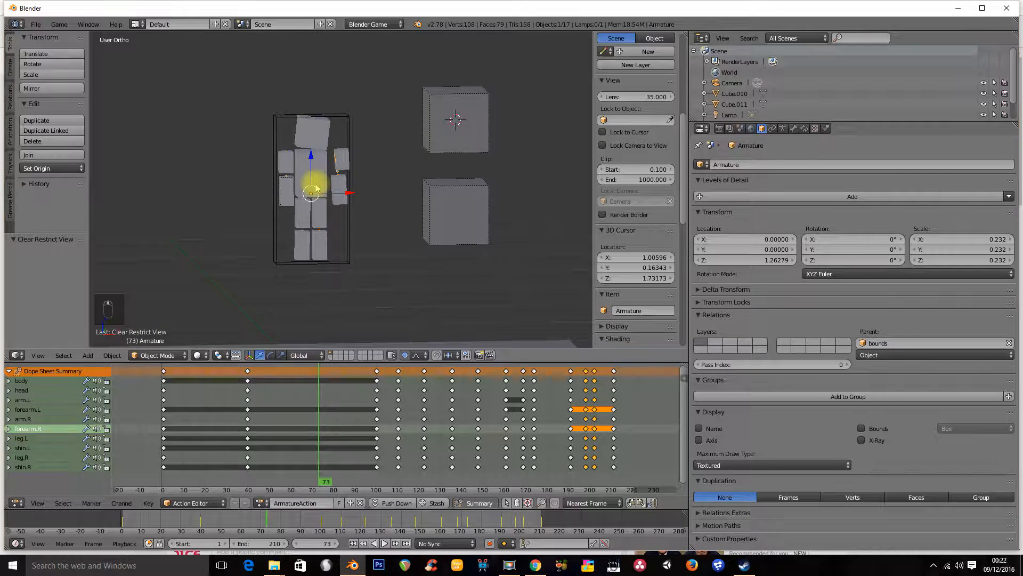
{"action": "key", "text": "KP_1"}
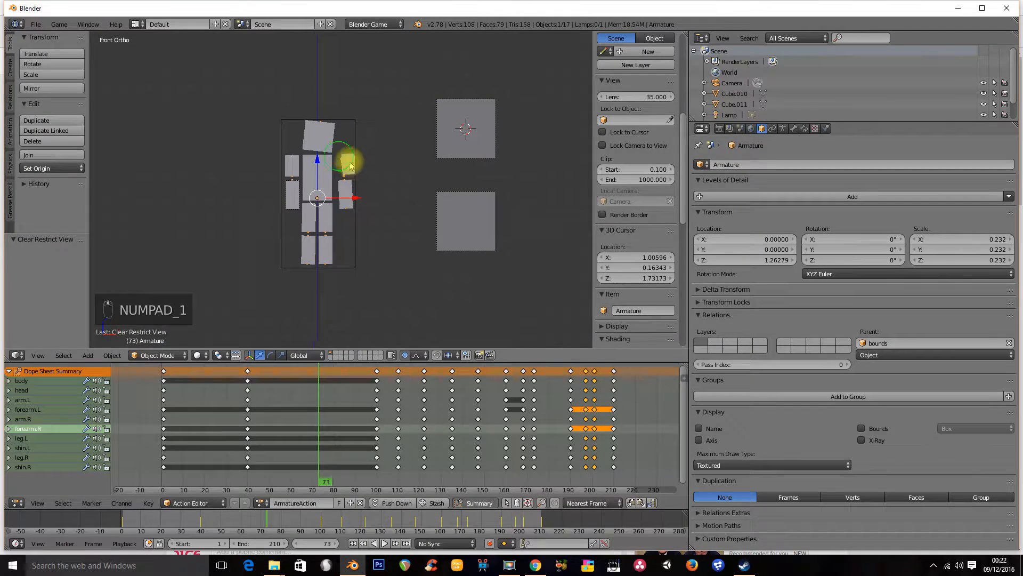
{"action": "middle_click_drag", "start_coordinate": [340, 150], "coordinate": [326, 130], "text": "shift"}
{"action": "scroll", "coordinate": [336, 155], "scroll_direction": "down", "scroll_amount": 3}
{"action": "mouse_move", "coordinate": [339, 194]}
{"action": "middle_mouse_down", "text": "shift"}
{"action": "mouse_move", "coordinate": [347, 164]}
{"action": "mouse_move", "coordinate": [344, 186]}
{"action": "middle_mouse_up", "text": "shift"}
{"action": "middle_click_drag", "start_coordinate": [337, 188], "coordinate": [326, 199]}
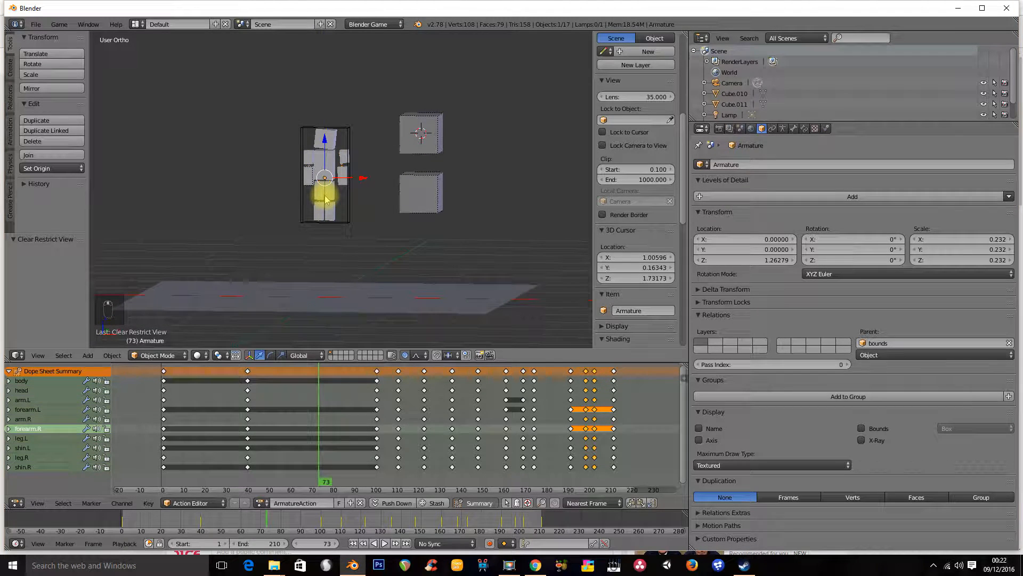
{"action": "key", "text": "p"}
{"action": "key", "text": "Escape"}
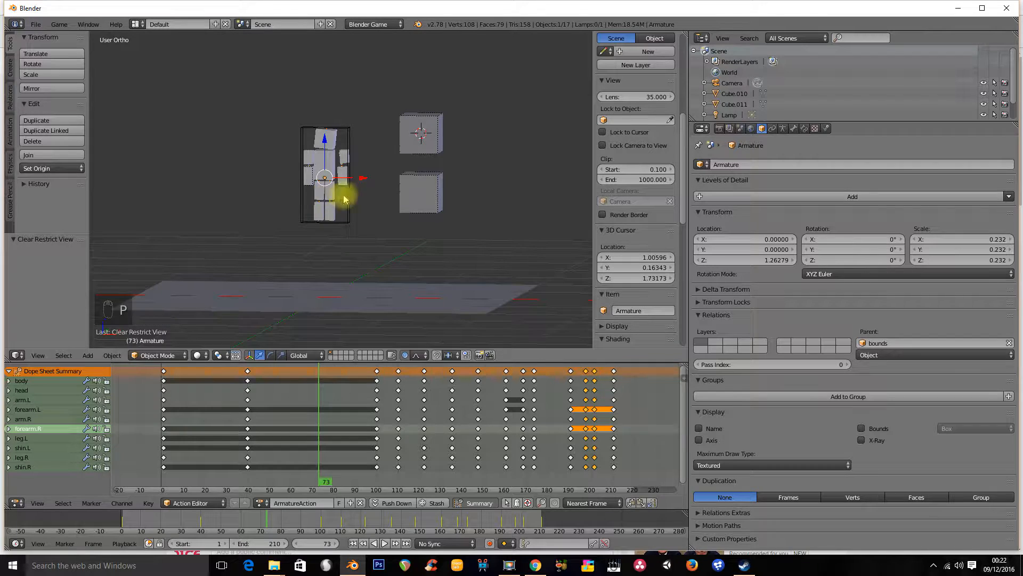
Switch the viewport to textured shading, run the game, and exit it
{"action": "key", "text": "alt+z"}
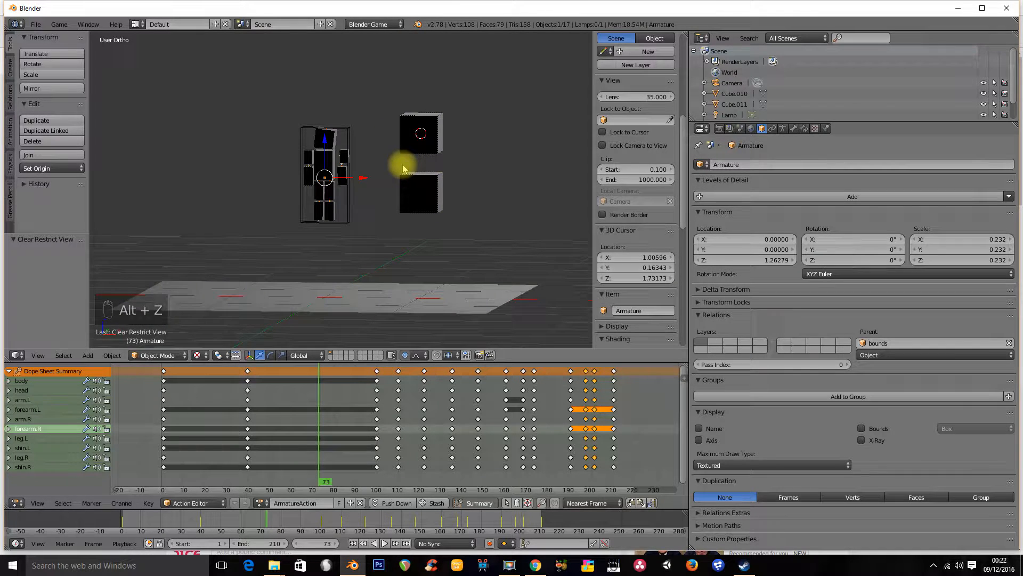
{"action": "key", "text": "p"}
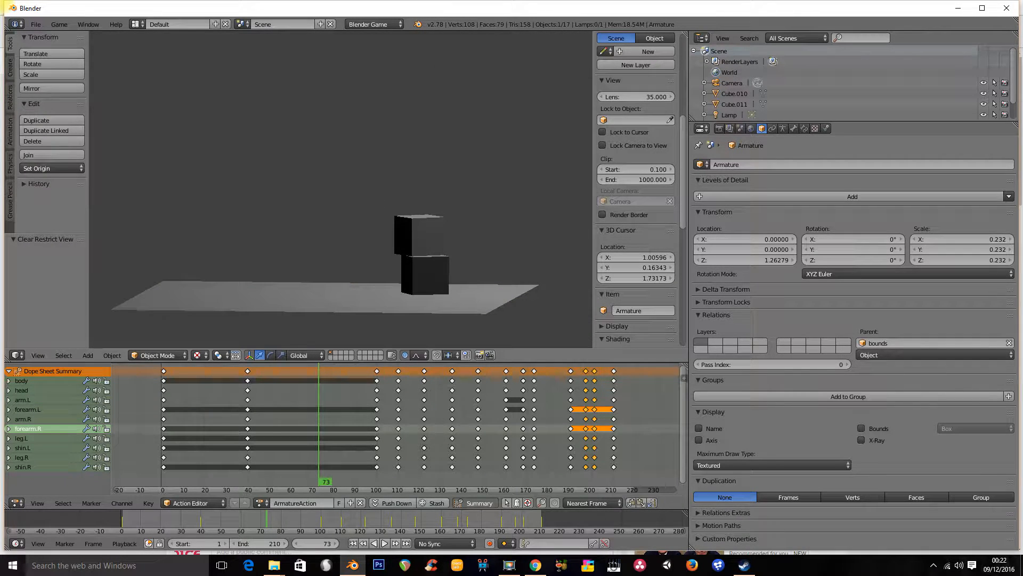
{"action": "key", "text": "Escape"}
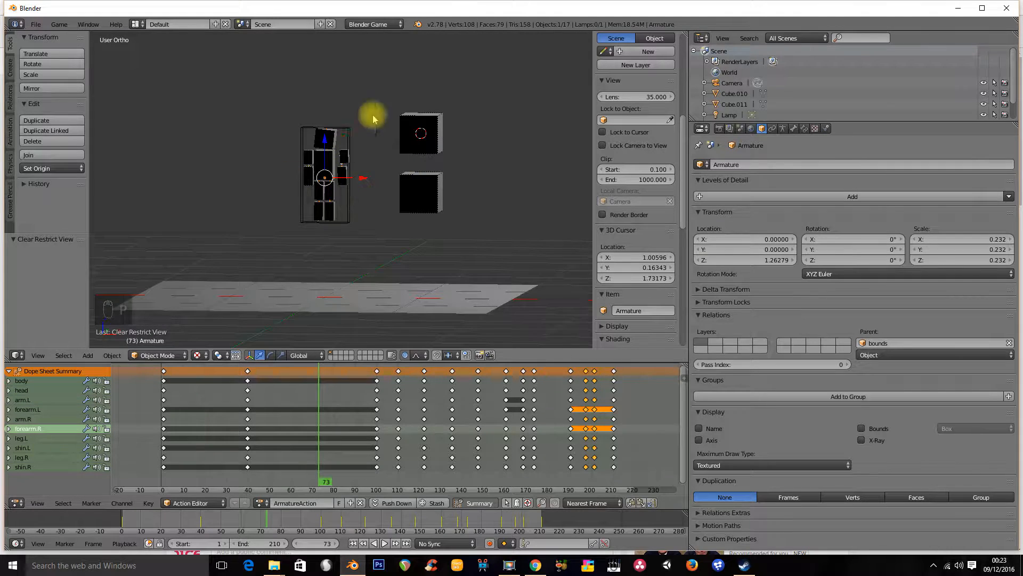
Open the physics settings and set the upper left arm cube's physics type to Static
{"action": "scroll", "coordinate": [336, 176], "scroll_direction": "up", "scroll_amount": 2}
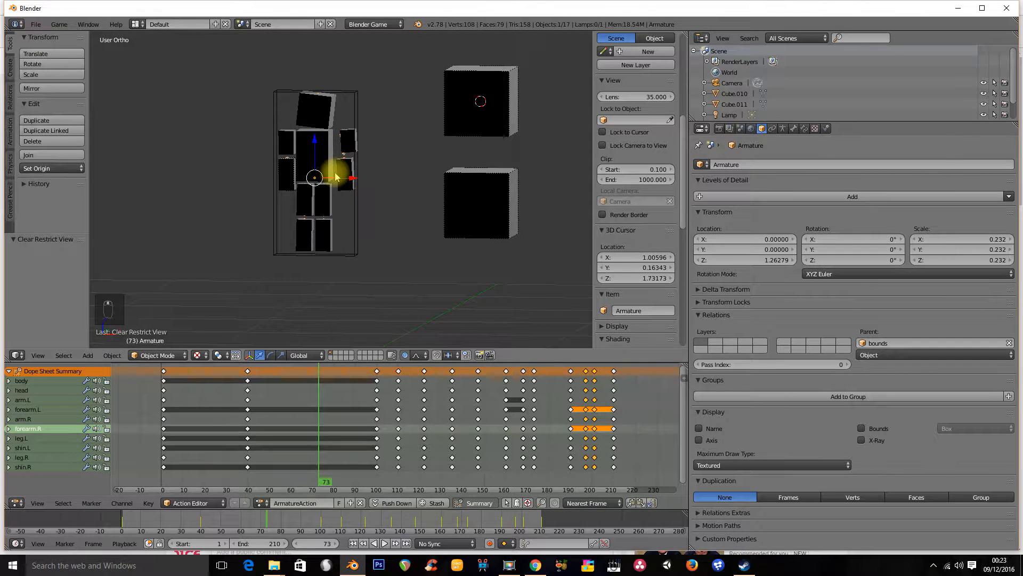
{"action": "key", "text": "z"}
{"action": "right_click", "coordinate": [351, 103]}
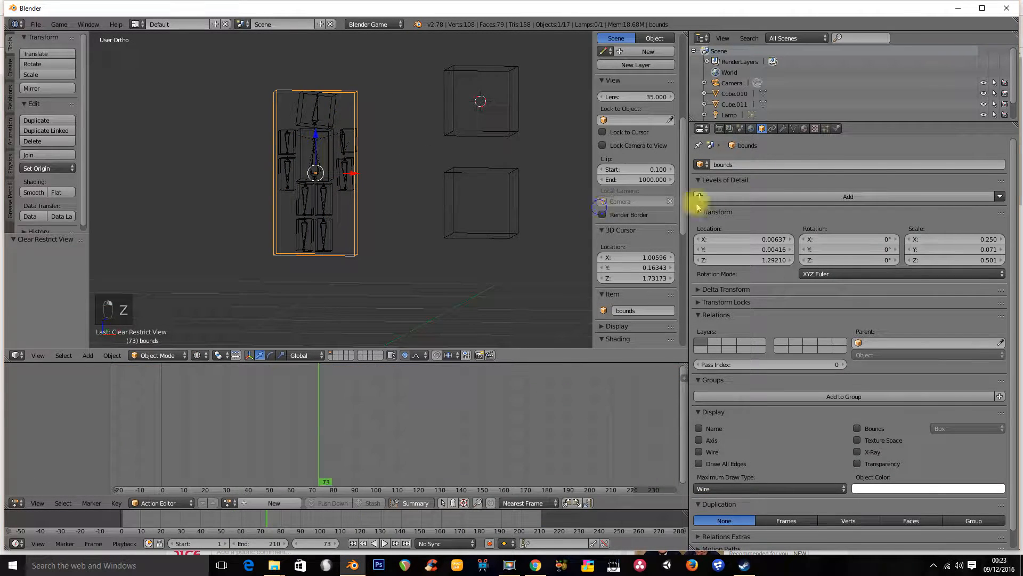
{"action": "left_click", "coordinate": [836, 129]}
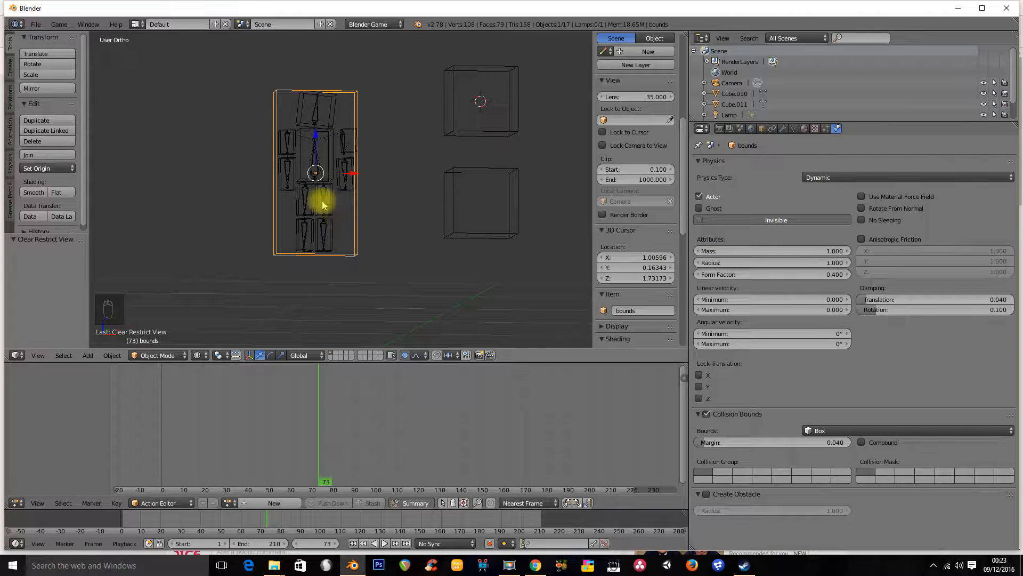
{"action": "right_click", "coordinate": [282, 196]}
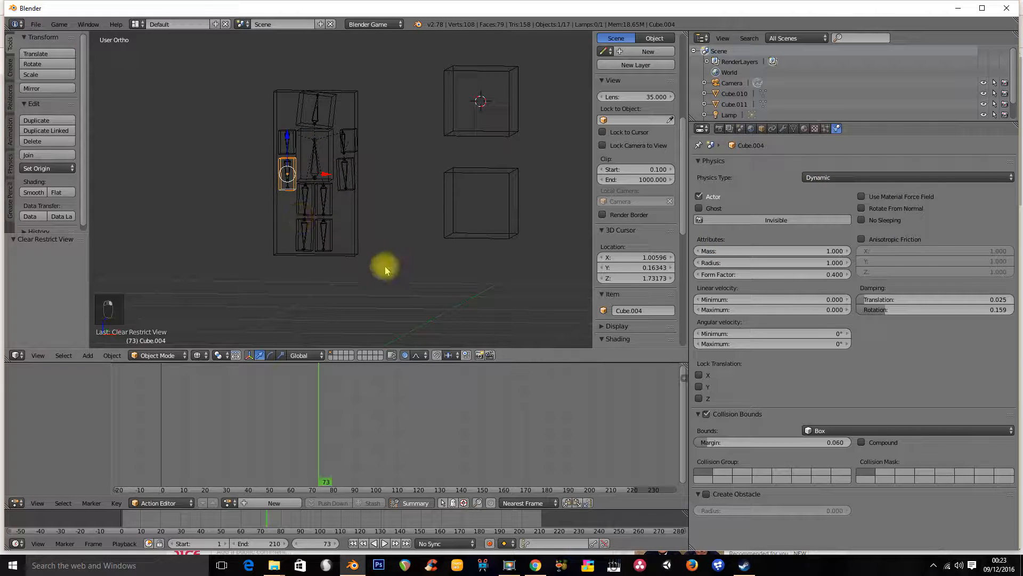
{"action": "left_click", "coordinate": [831, 177]}
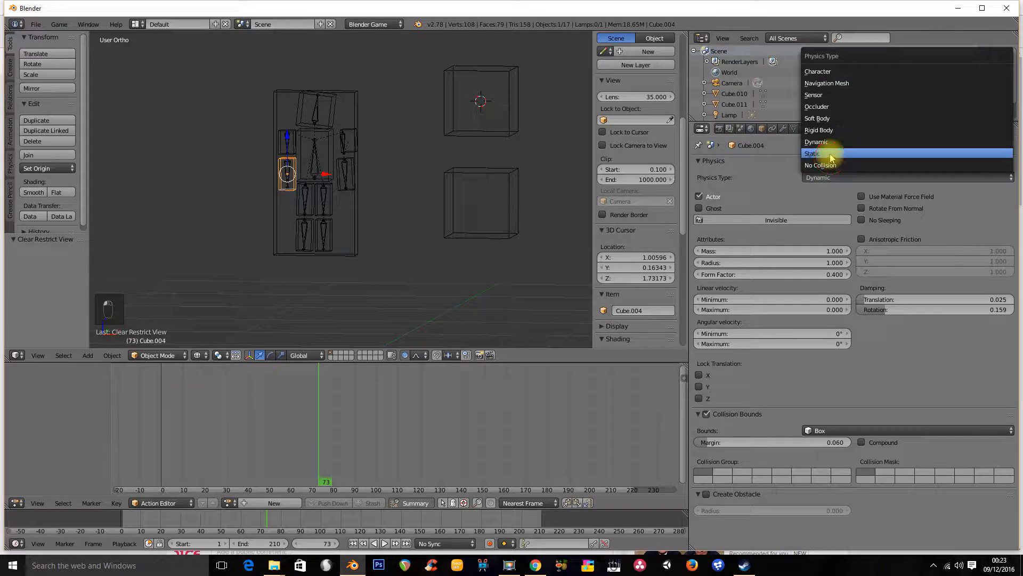
{"action": "left_click", "coordinate": [831, 154]}
Check the physics type of the armature and each body-part cube
{"action": "right_click", "coordinate": [307, 207]}
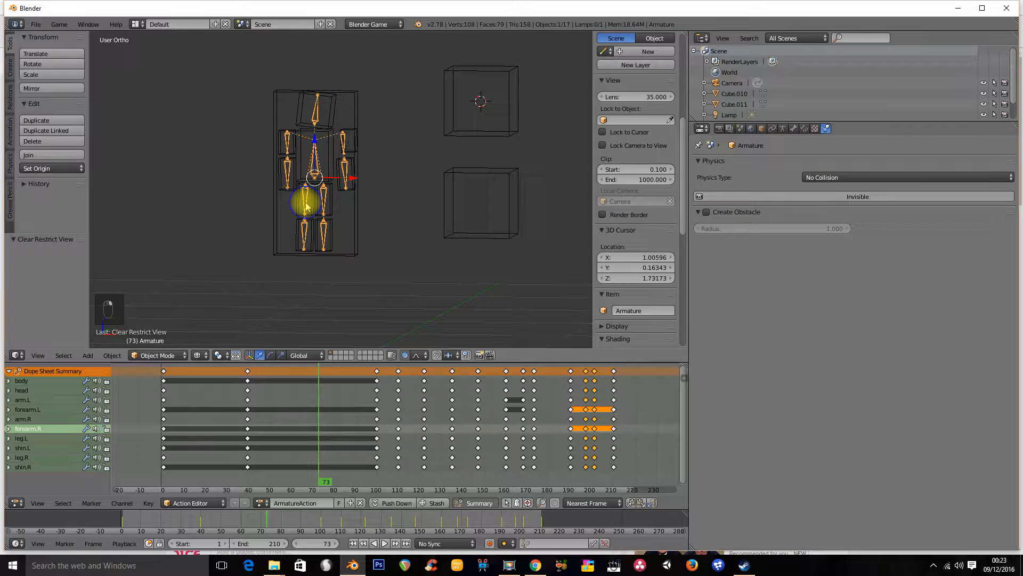
{"action": "right_click", "coordinate": [300, 234]}
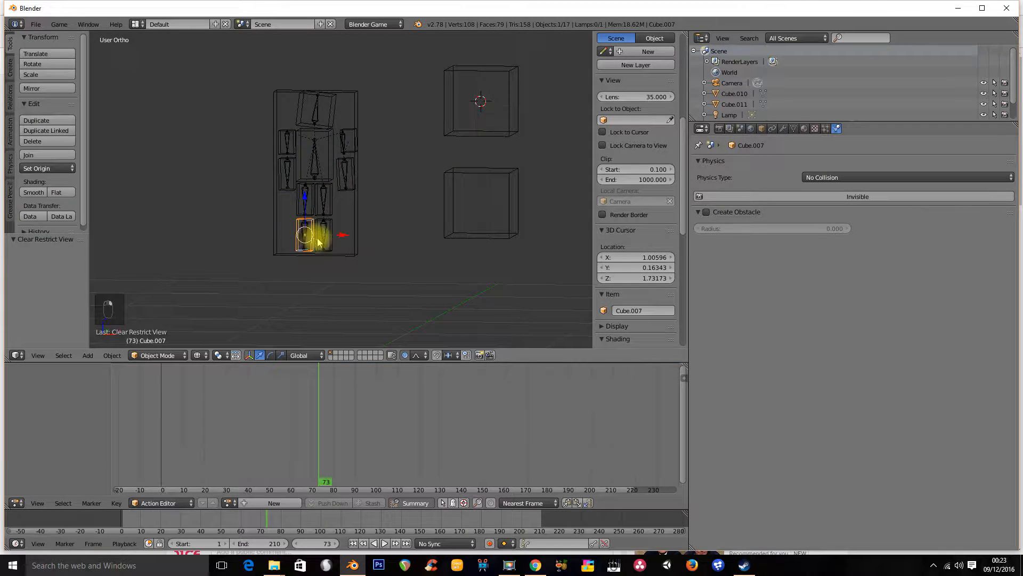
{"action": "right_click", "coordinate": [325, 242]}
{"action": "right_click", "coordinate": [326, 240]}
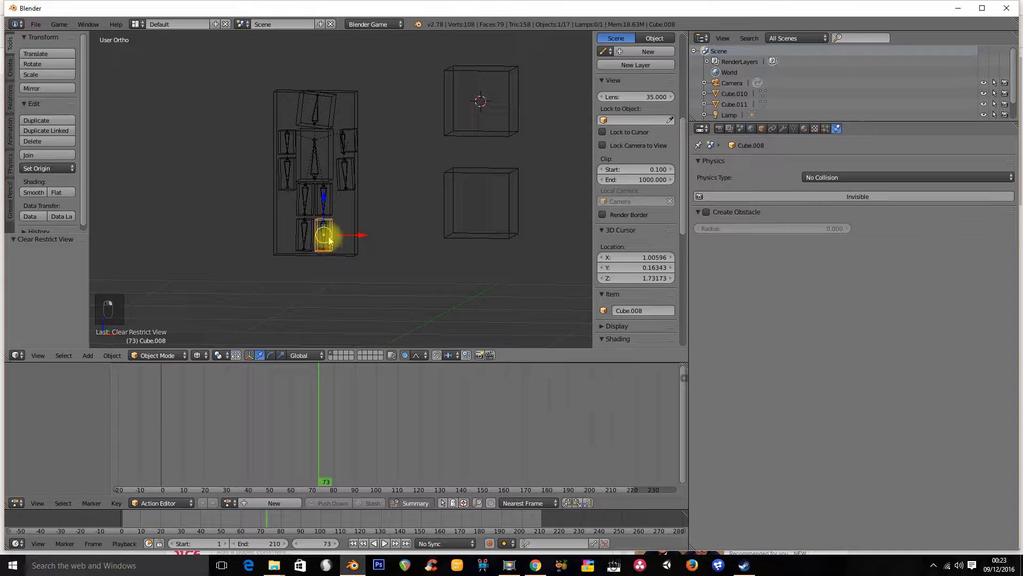
{"action": "right_click", "coordinate": [345, 188]}
{"action": "right_click", "coordinate": [344, 184]}
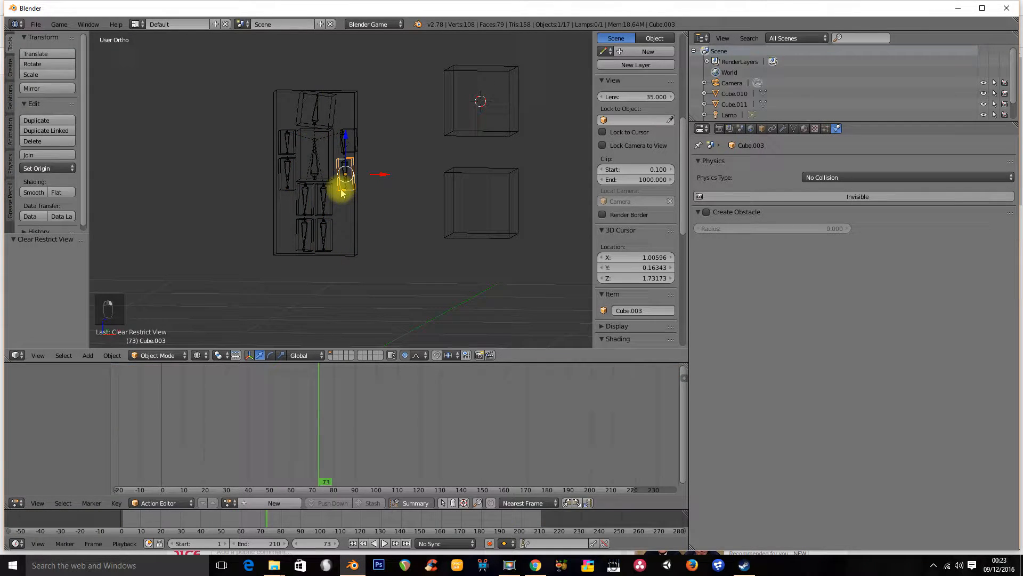
{"action": "right_click", "coordinate": [350, 138]}
{"action": "right_click", "coordinate": [350, 135]}
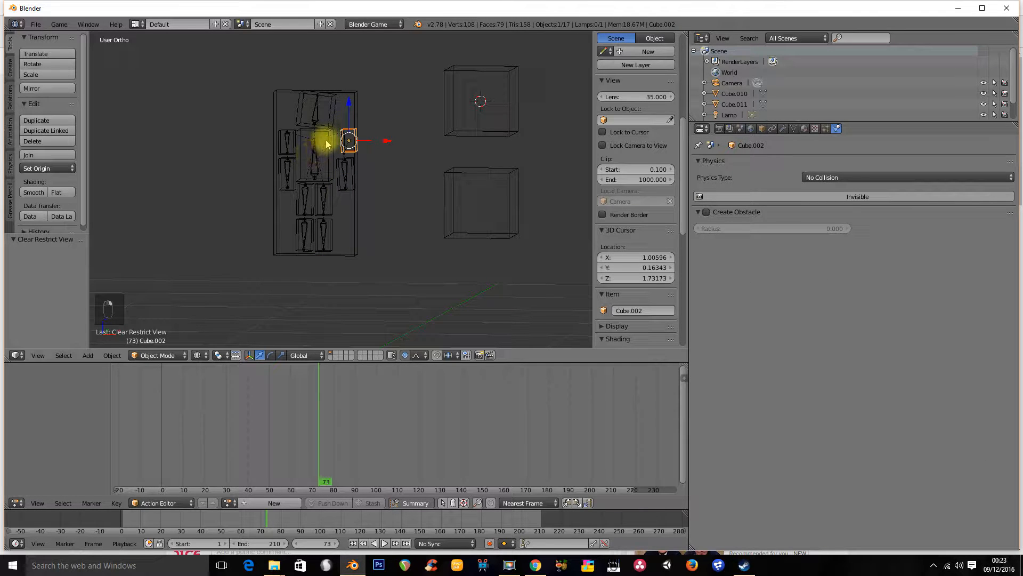
{"action": "right_click", "coordinate": [329, 113]}
{"action": "right_click", "coordinate": [291, 140]}
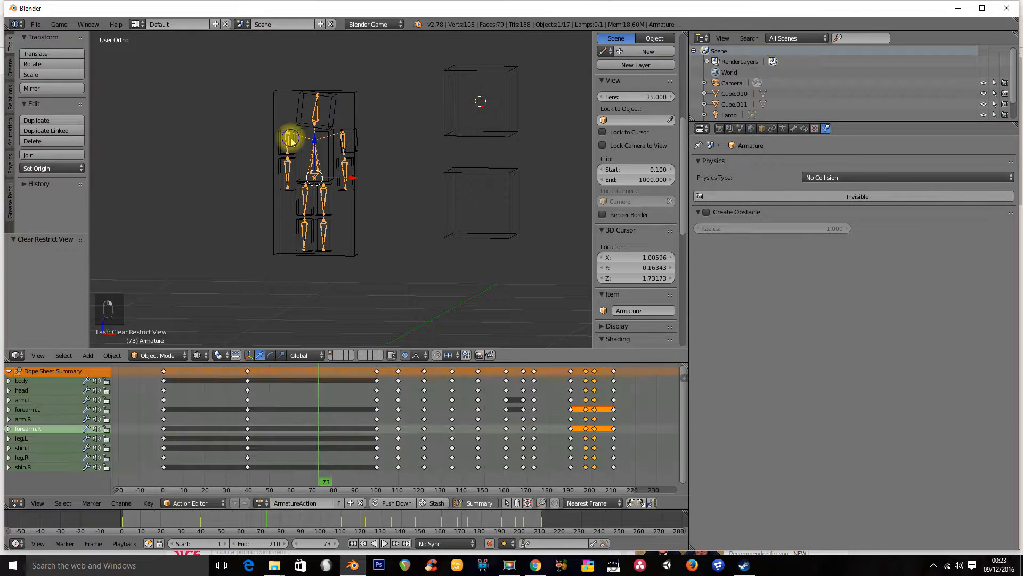
{"action": "right_click", "coordinate": [283, 137]}
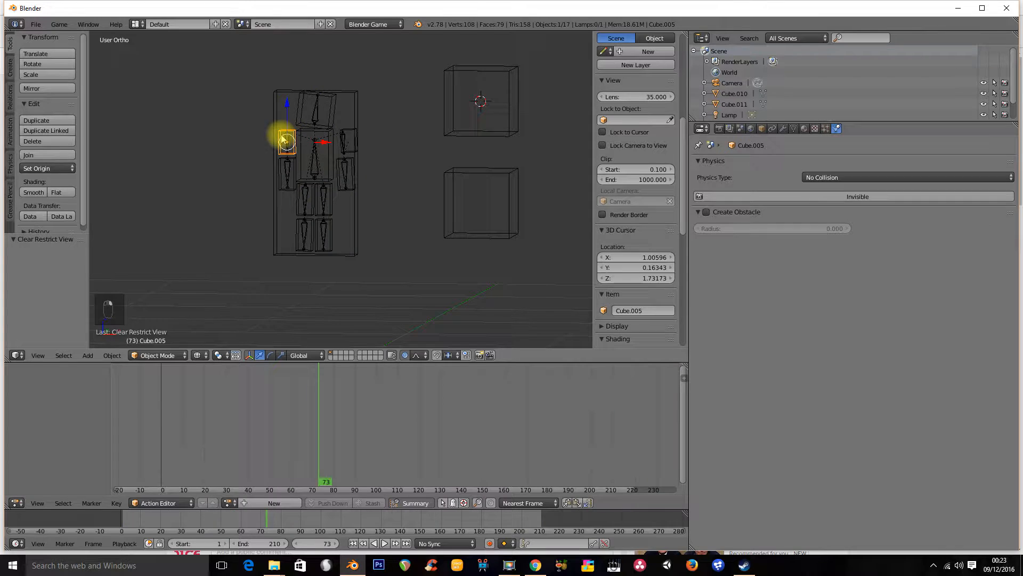
{"action": "right_click", "coordinate": [293, 192]}
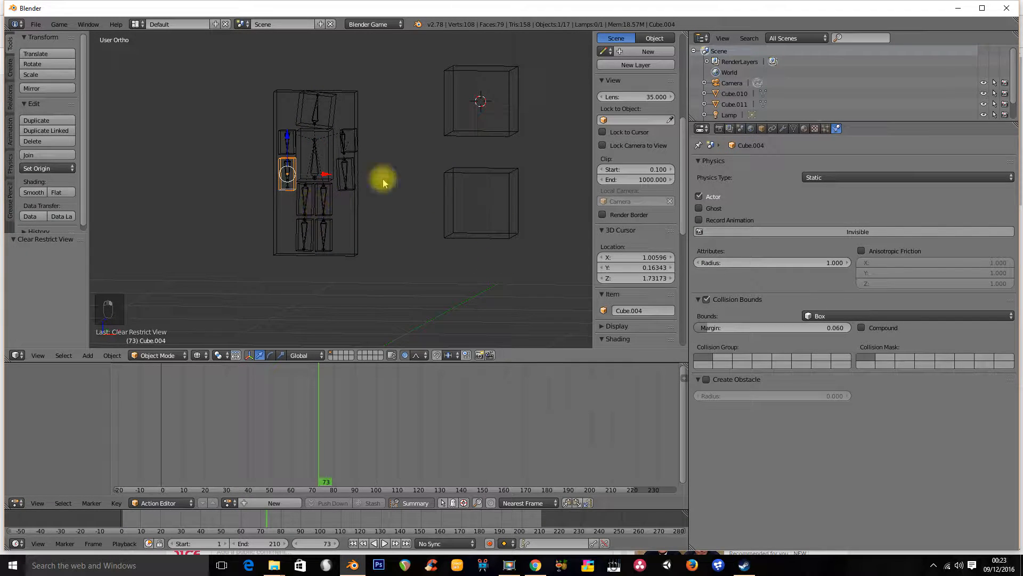
Run the game in textured shading and exit it
{"action": "middle_click_drag", "start_coordinate": [327, 160], "coordinate": [326, 188], "text": "shift"}
{"action": "scroll", "coordinate": [325, 186], "scroll_direction": "down", "scroll_amount": 2}
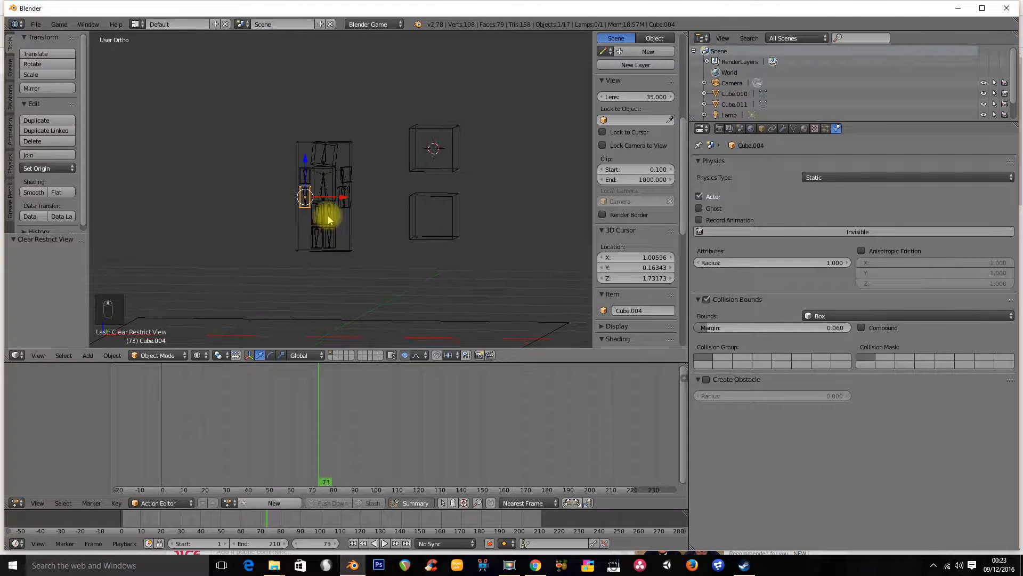
{"action": "key", "text": "alt+z"}
{"action": "key", "text": "p"}
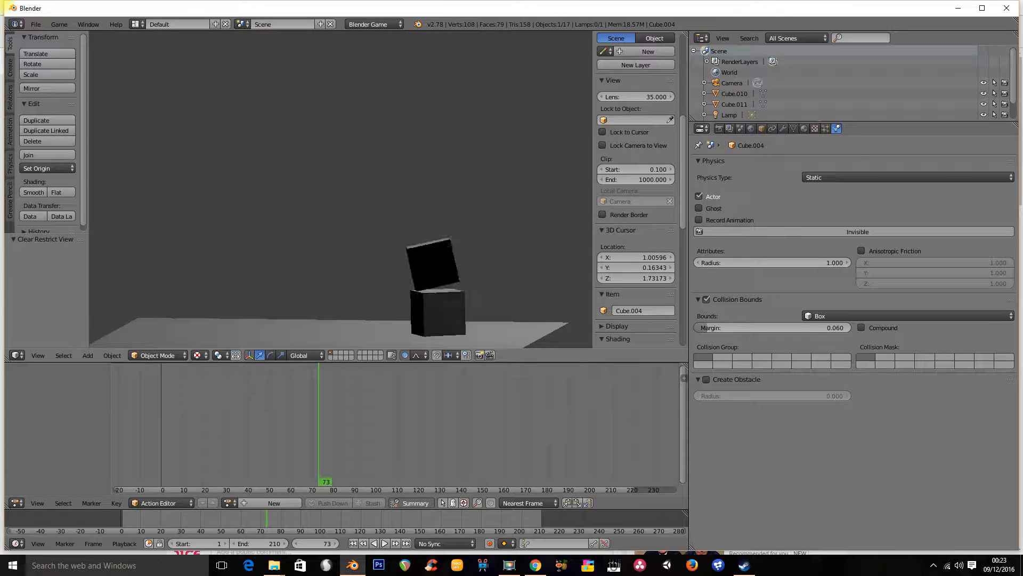
{"action": "key", "text": "Escape"}
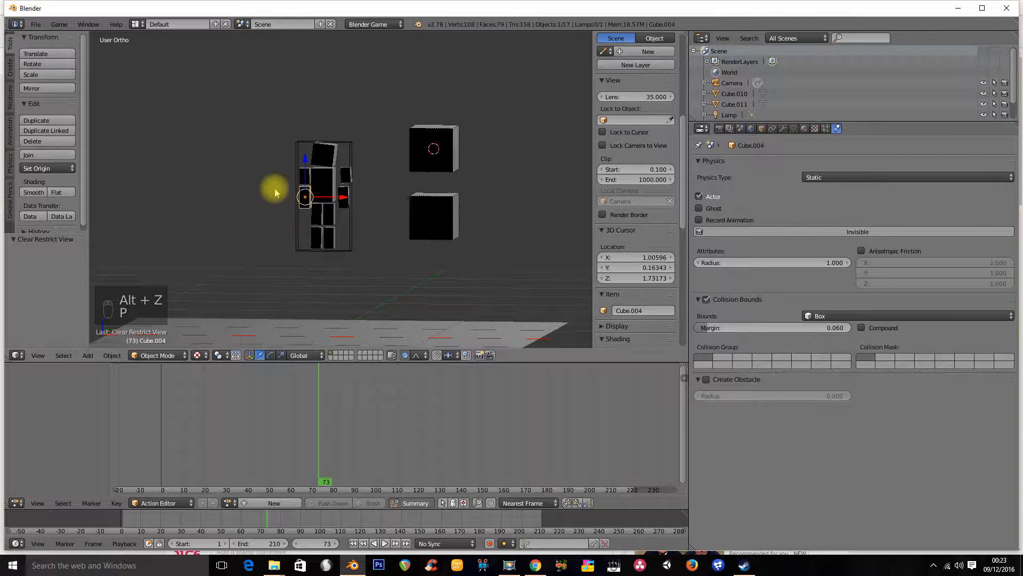
Select the bounds object, then the armature in wireframe shading
{"action": "right_click", "coordinate": [353, 156]}
{"action": "scroll", "coordinate": [314, 208], "scroll_direction": "up", "scroll_amount": 2}
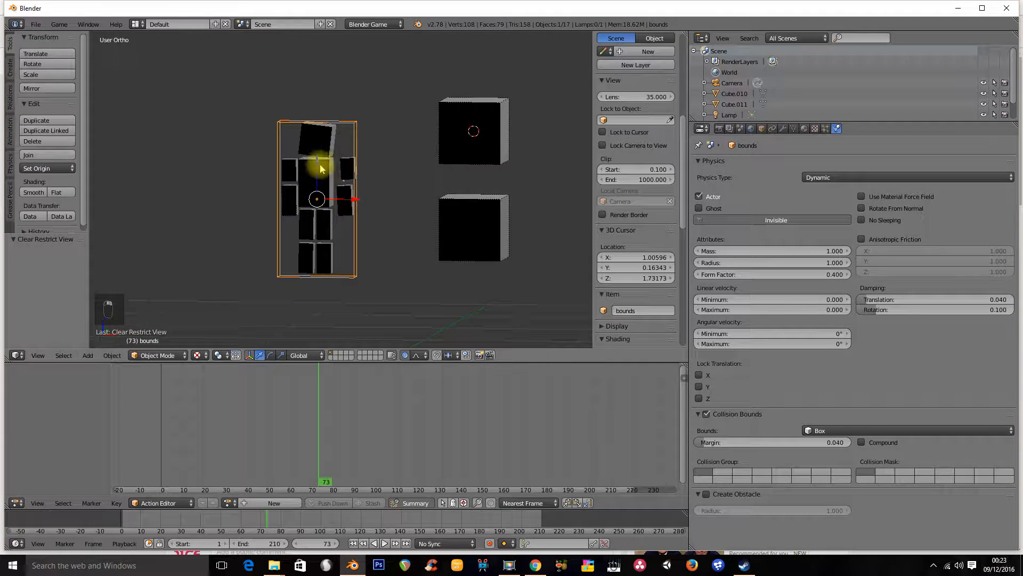
{"action": "key", "text": "z"}
{"action": "right_click", "coordinate": [318, 176]}
{"action": "scroll", "coordinate": [349, 181], "scroll_direction": "up", "scroll_amount": 2}
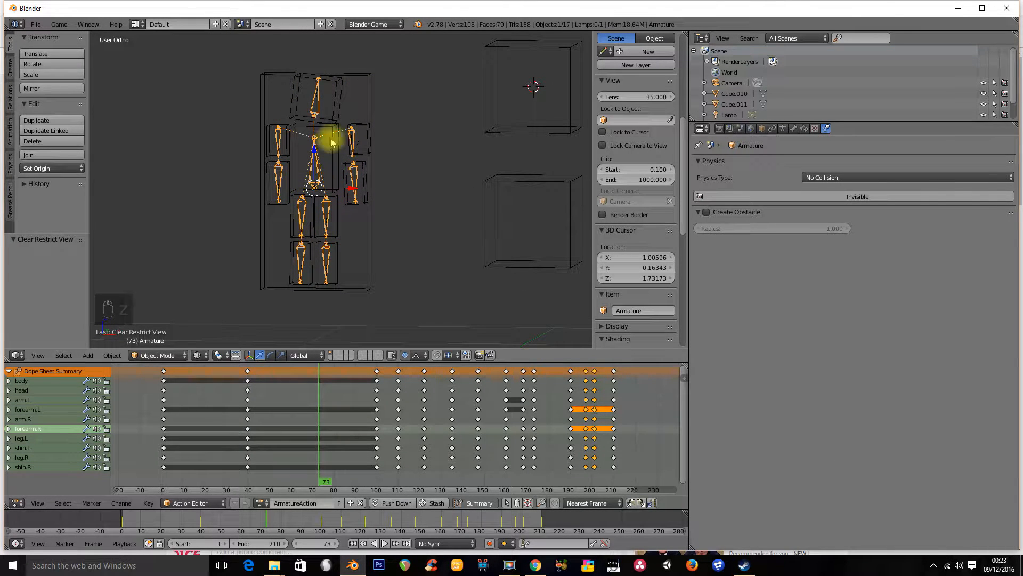
Compare the physics settings of the bounds object and the upper left arm cube, then run the game and exit it
{"action": "right_click", "coordinate": [362, 100]}
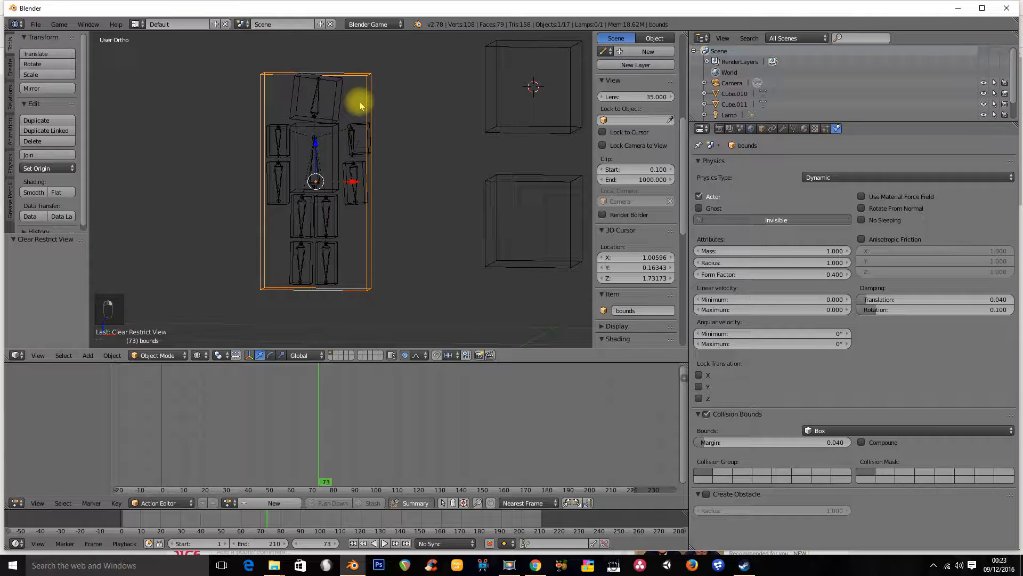
{"action": "right_click", "coordinate": [271, 205]}
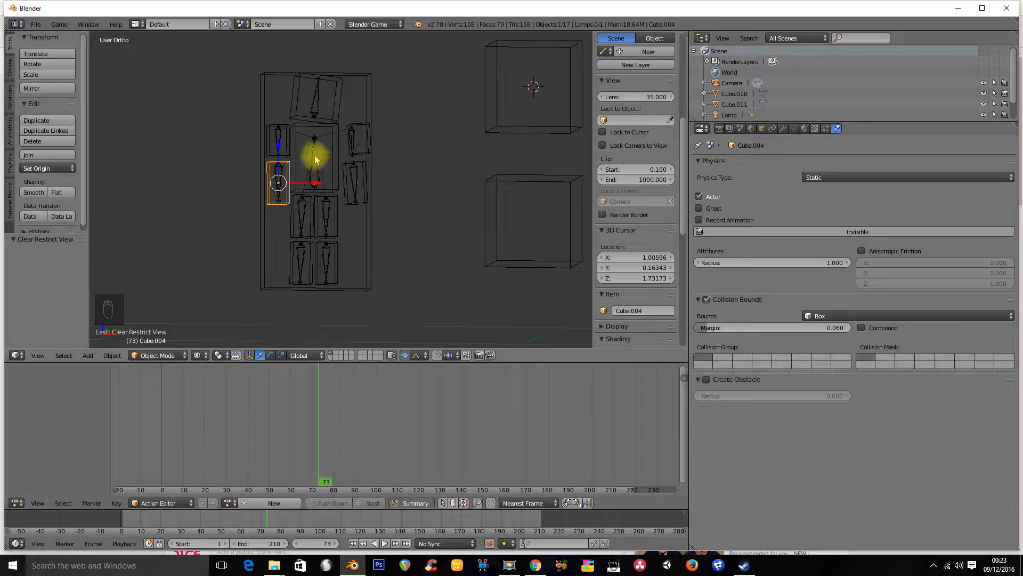
{"action": "middle_click_drag", "start_coordinate": [377, 96], "coordinate": [334, 132]}
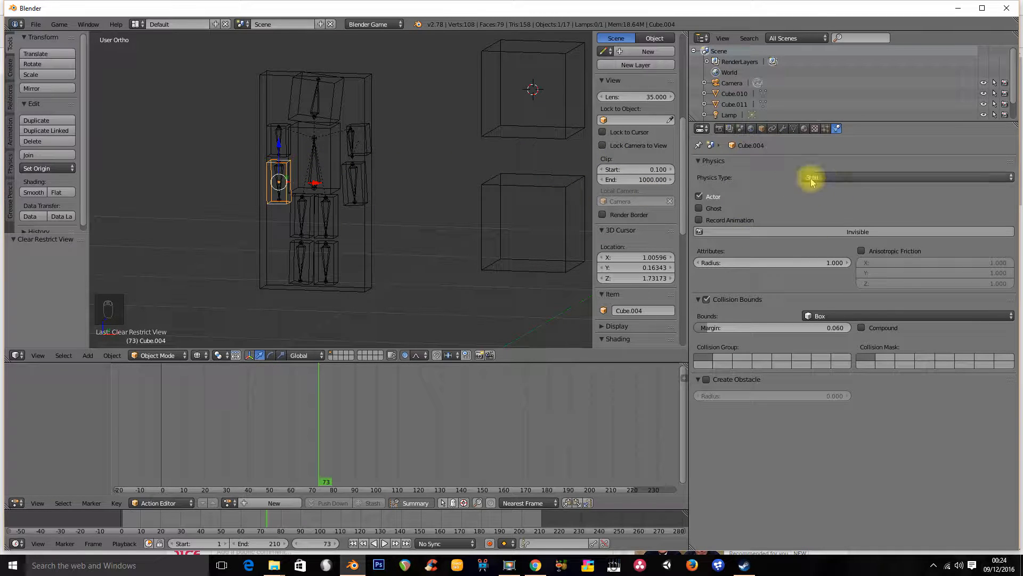
{"action": "right_click", "coordinate": [373, 97]}
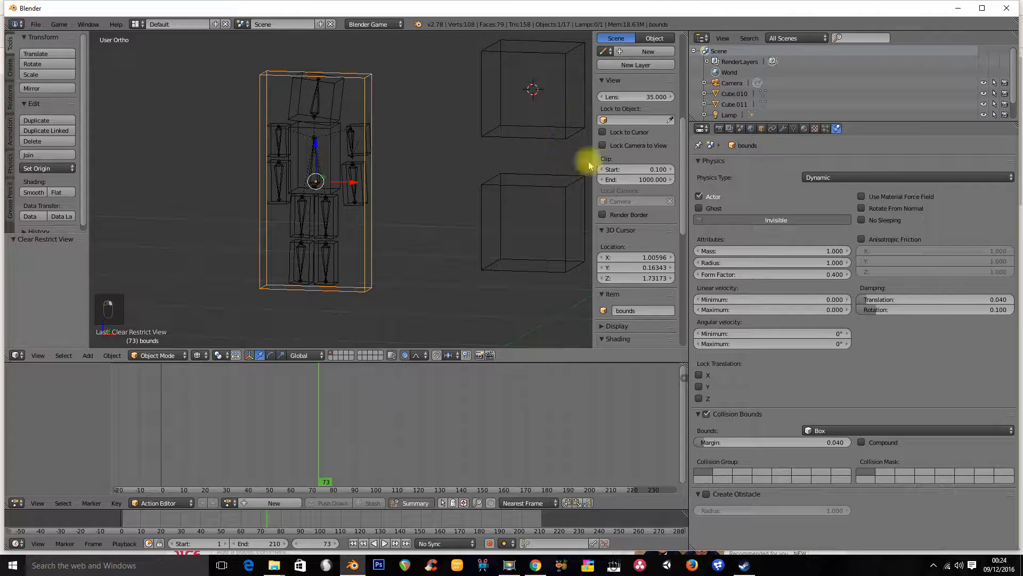
{"action": "scroll", "coordinate": [322, 166], "scroll_direction": "down", "scroll_amount": 3}
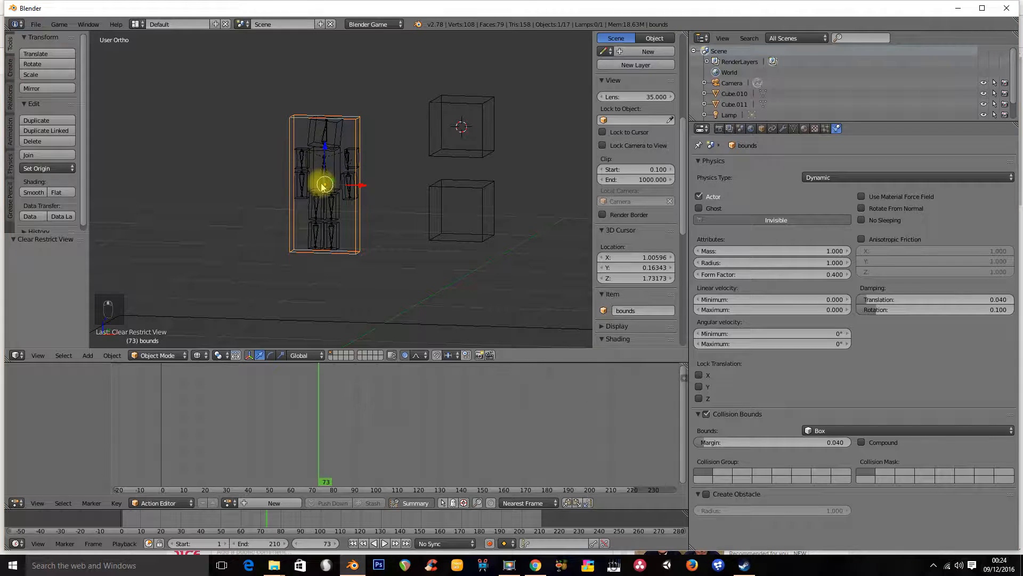
{"action": "key", "text": "p"}
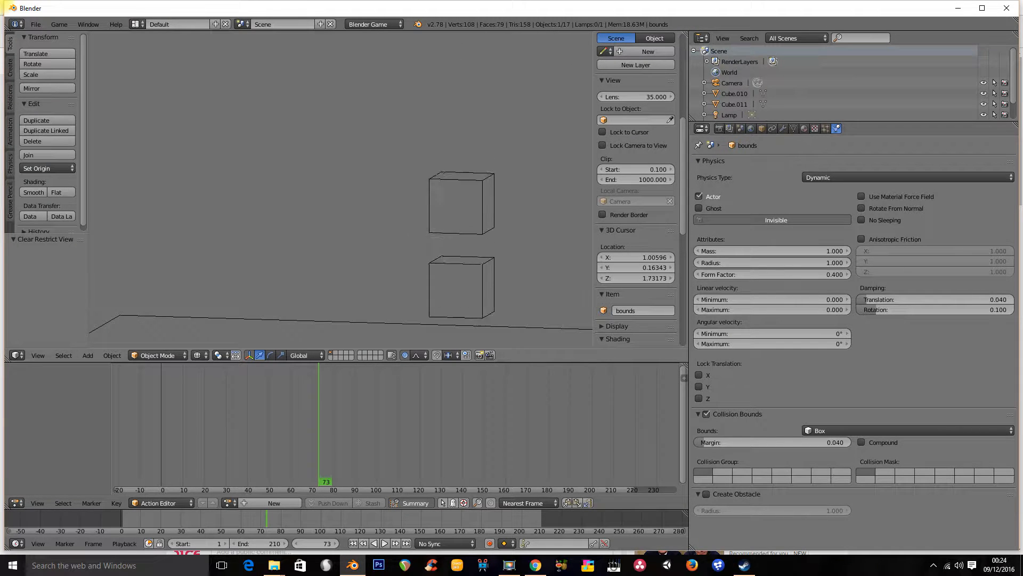
{"action": "key", "text": "Escape"}
Change the upper left arm cube's physics type to No Collision
{"action": "right_click", "coordinate": [301, 203]}
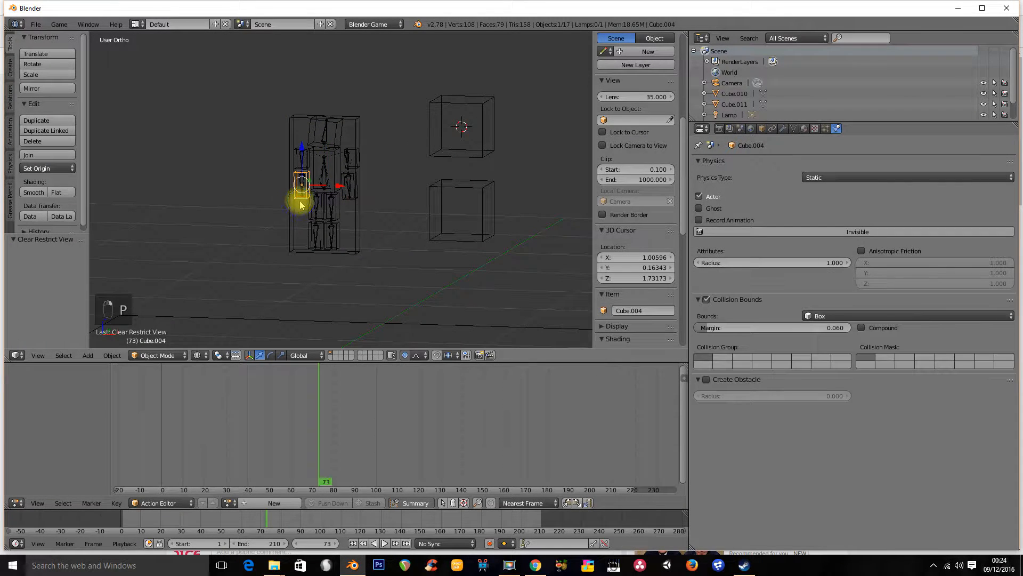
{"action": "scroll", "coordinate": [297, 216], "scroll_direction": "up", "scroll_amount": 3}
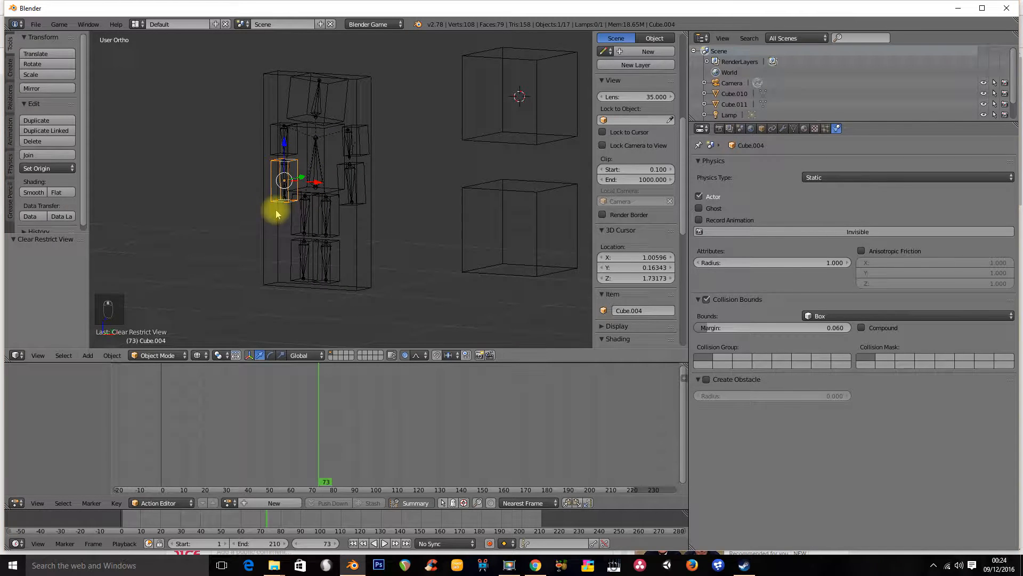
{"action": "left_click", "coordinate": [841, 178]}
{"action": "left_click", "coordinate": [837, 184]}
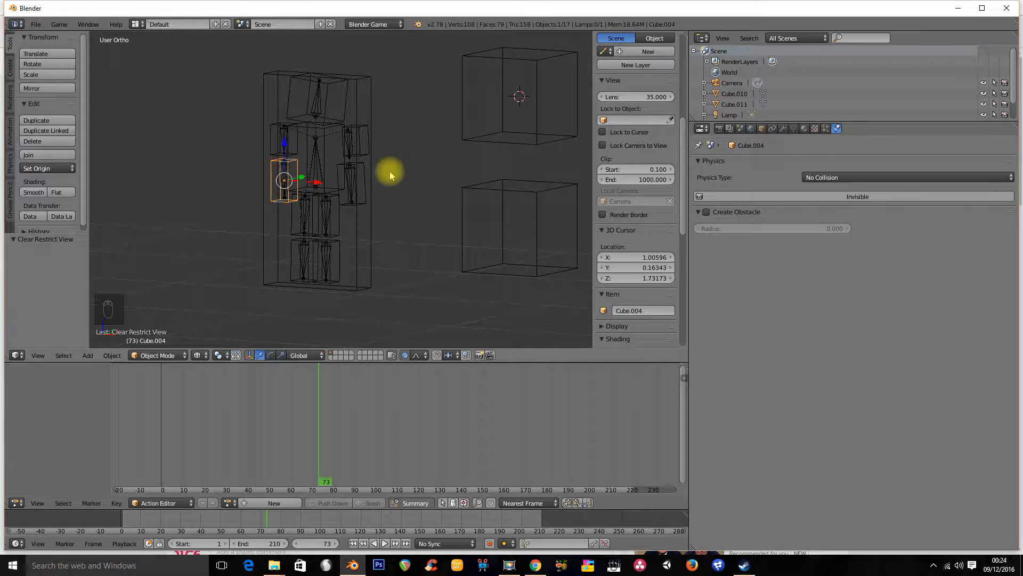
Set the upper left arm cube's physics type back to Static
{"action": "middle_click_drag", "start_coordinate": [293, 187], "coordinate": [296, 200]}
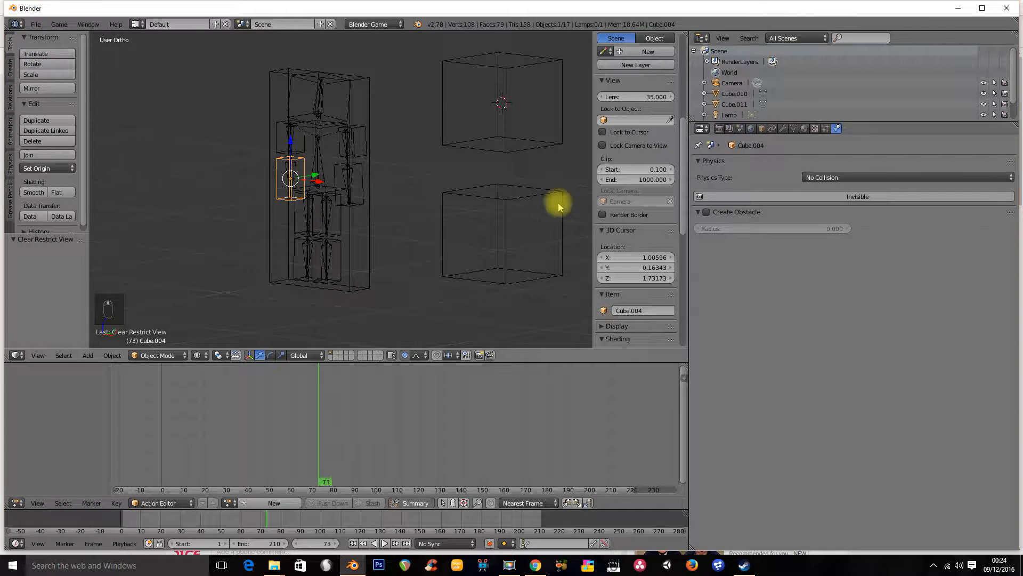
{"action": "left_click", "coordinate": [833, 178]}
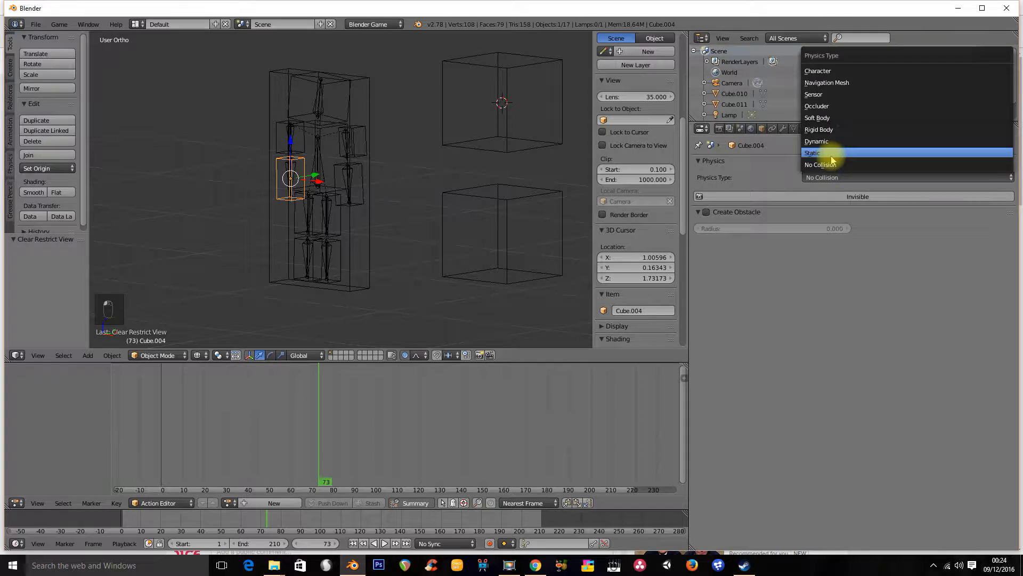
{"action": "left_click", "coordinate": [832, 167]}
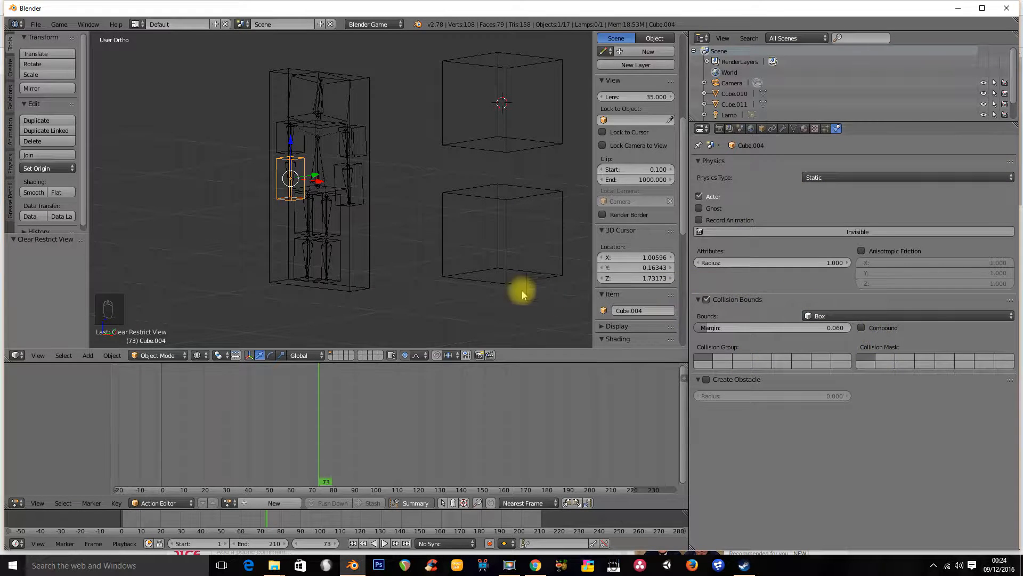
Run the game from a rotated view and exit it
{"action": "middle_click_drag", "start_coordinate": [366, 229], "coordinate": [329, 172]}
{"action": "key", "text": "p"}
{"action": "key", "text": "Escape"}
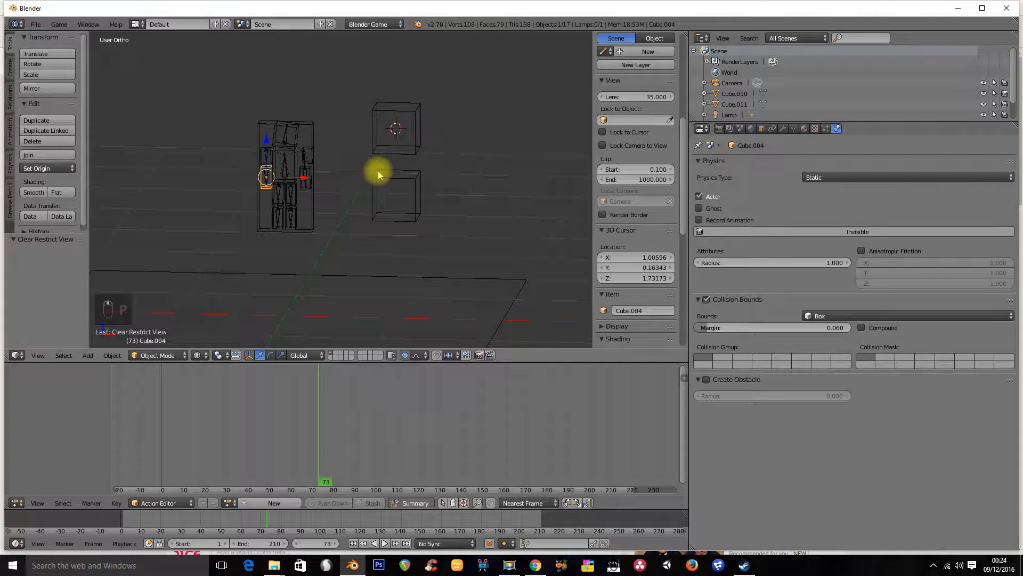
Check the physics of the two stacked rigid body cubes, then run the game and exit it
{"action": "right_click", "coordinate": [417, 141]}
{"action": "right_click", "coordinate": [410, 178]}
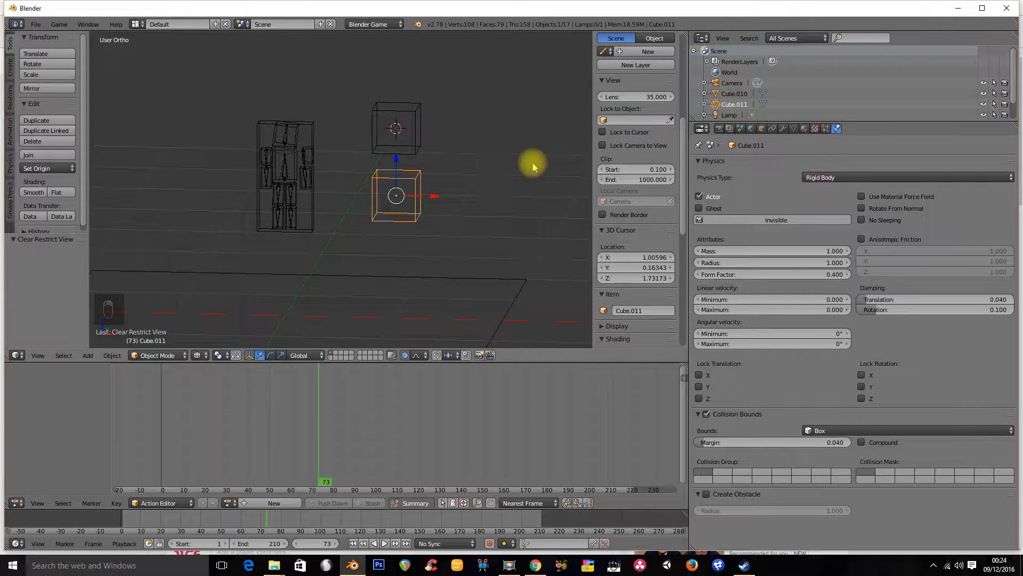
{"action": "right_click", "coordinate": [412, 123]}
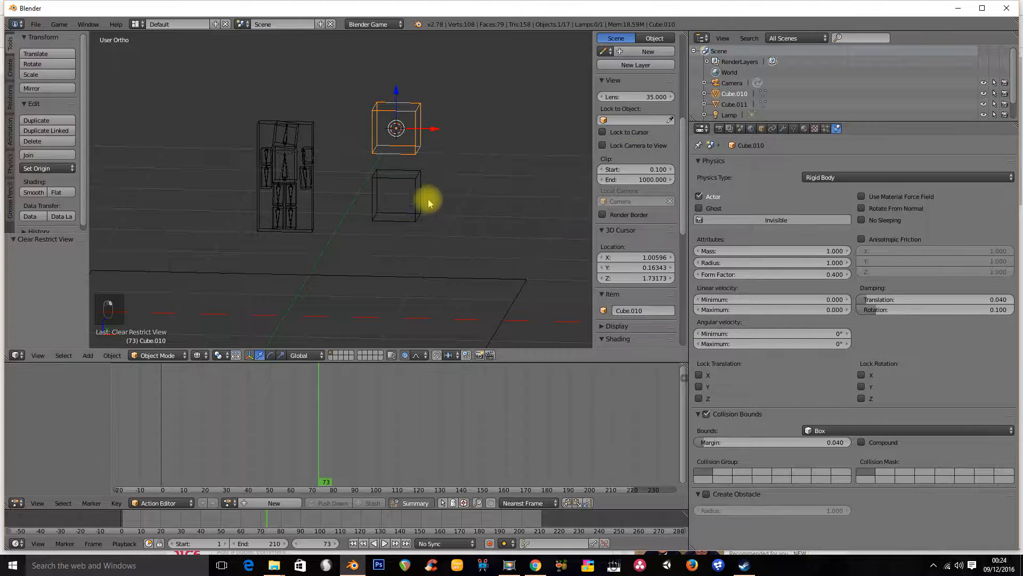
{"action": "key", "text": "p"}
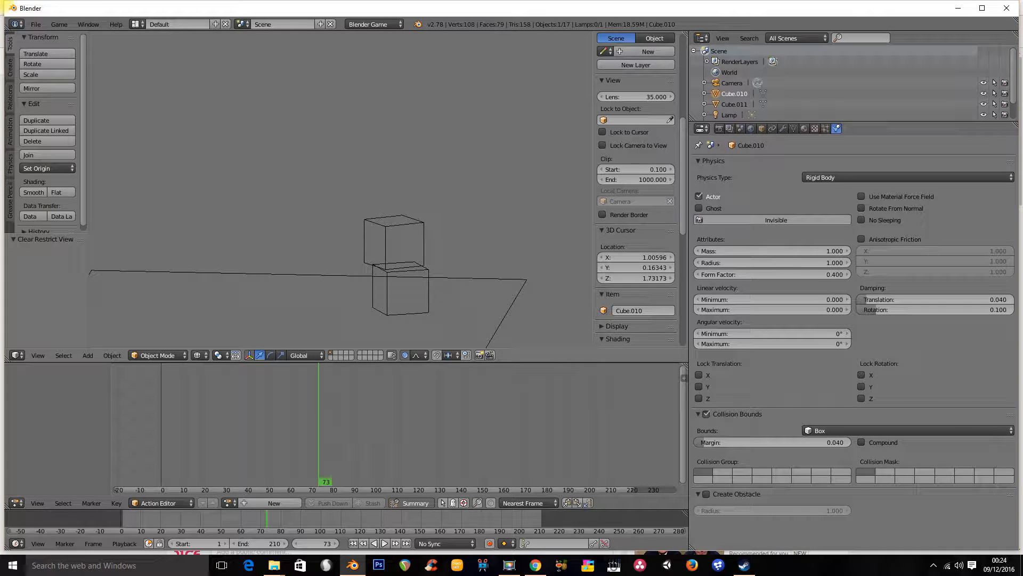
{"action": "key", "text": "Escape"}
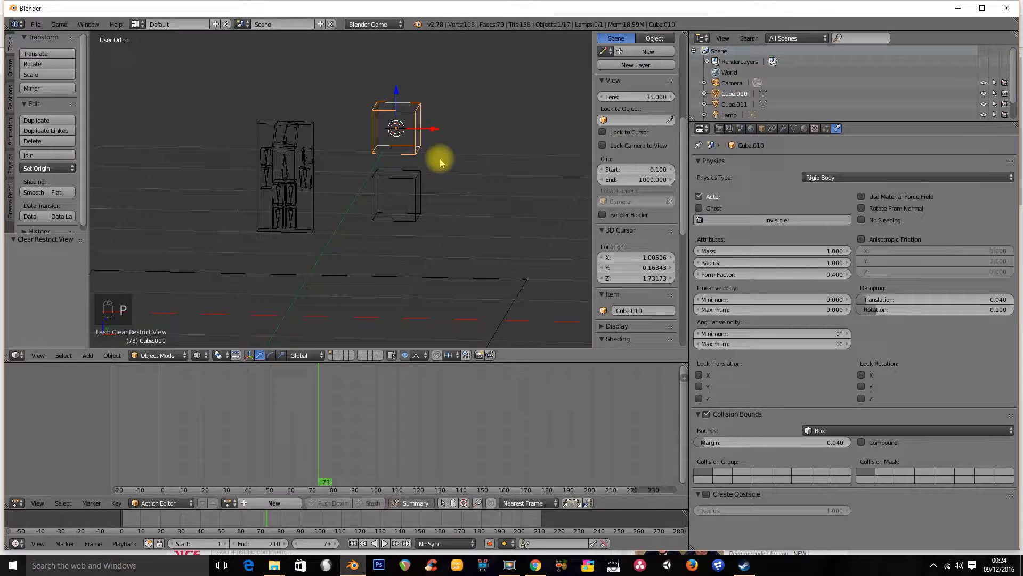
Switch the viewport to textured shading and check the physics of the lower cube and the ground plane
{"action": "middle_click_drag", "start_coordinate": [445, 164], "coordinate": [417, 165]}
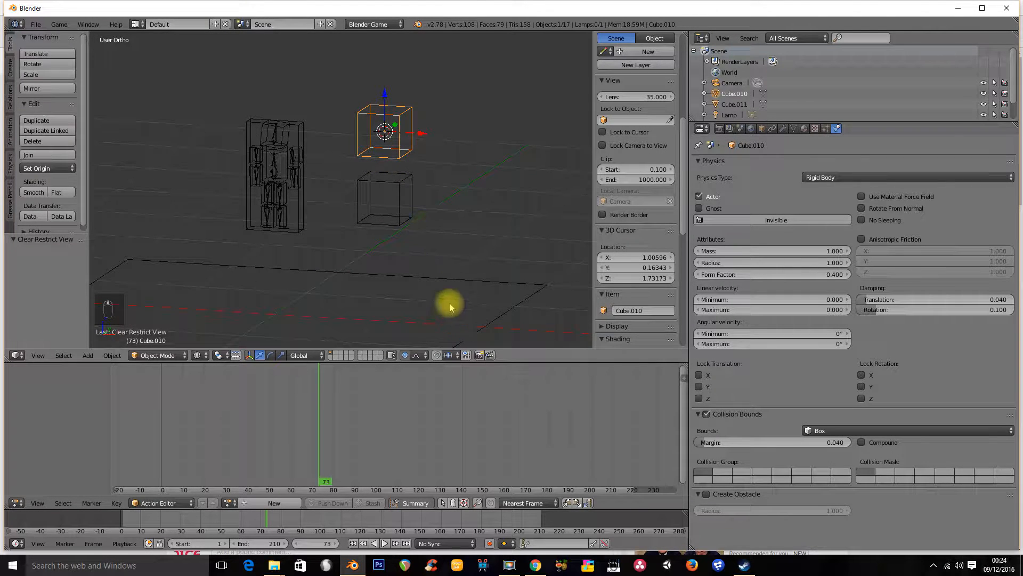
{"action": "mouse_move", "coordinate": [429, 207]}
{"action": "middle_mouse_down"}
{"action": "mouse_move", "coordinate": [416, 187]}
{"action": "mouse_move", "coordinate": [407, 203]}
{"action": "mouse_move", "coordinate": [427, 228]}
{"action": "mouse_move", "coordinate": [408, 189]}
{"action": "middle_mouse_up"}
{"action": "key", "text": "alt+z"}
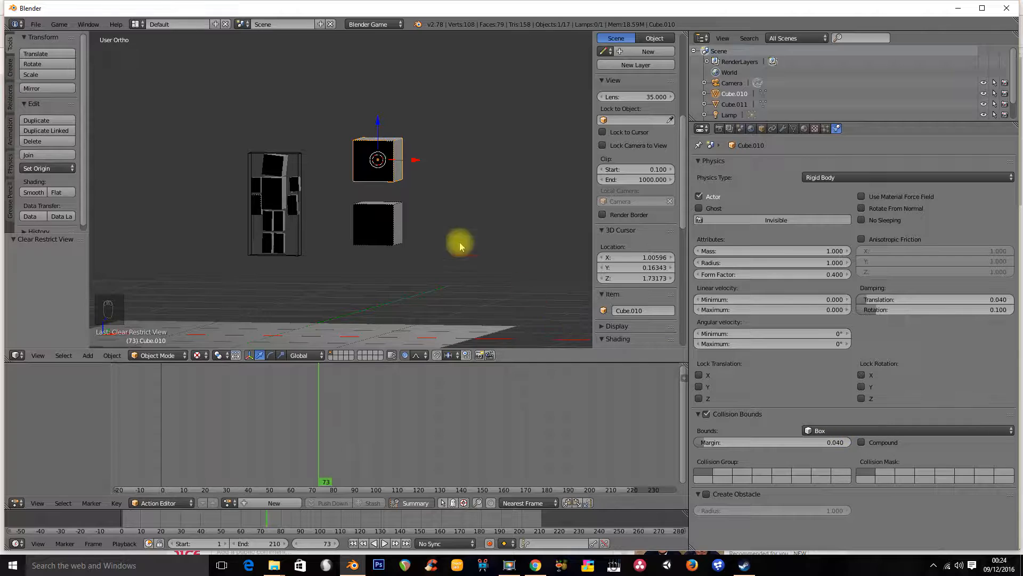
{"action": "right_click", "coordinate": [397, 216]}
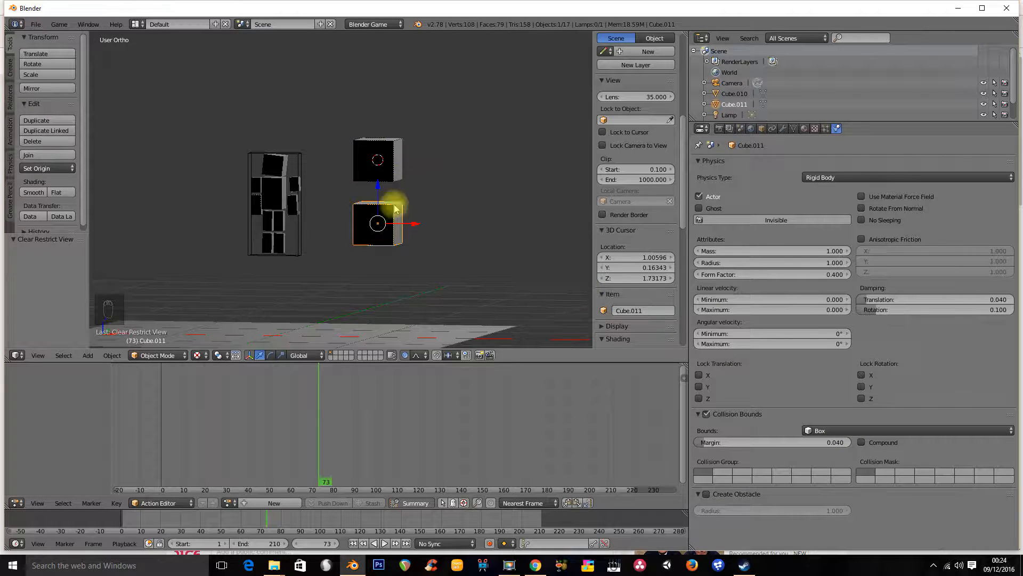
{"action": "right_click", "coordinate": [434, 331]}
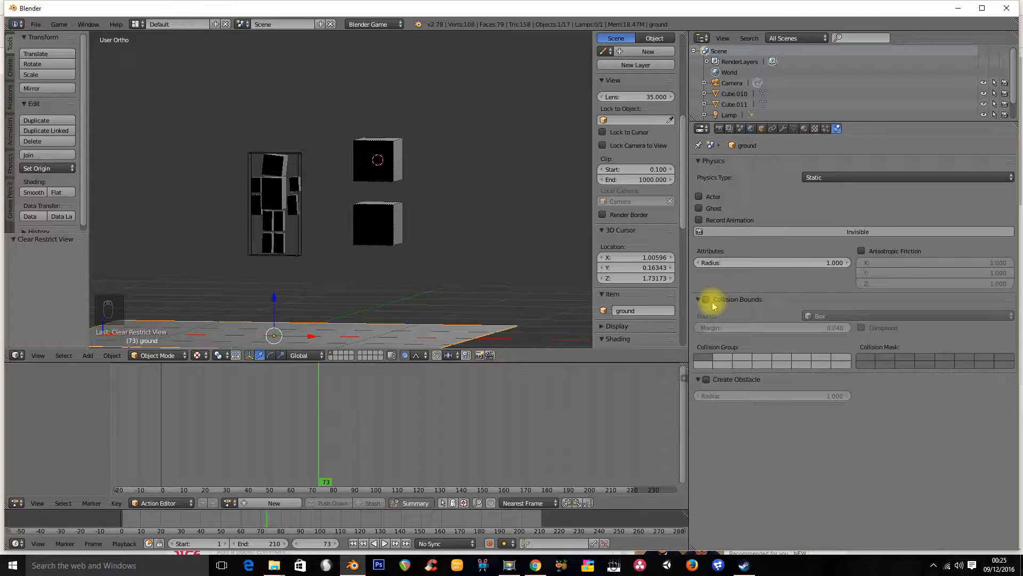
{"action": "middle_click_drag", "start_coordinate": [441, 263], "coordinate": [392, 285]}
{"action": "mouse_move", "coordinate": [462, 282]}
{"action": "middle_mouse_down"}
{"action": "mouse_move", "coordinate": [438, 263]}
{"action": "mouse_move", "coordinate": [455, 285]}
{"action": "middle_mouse_up"}
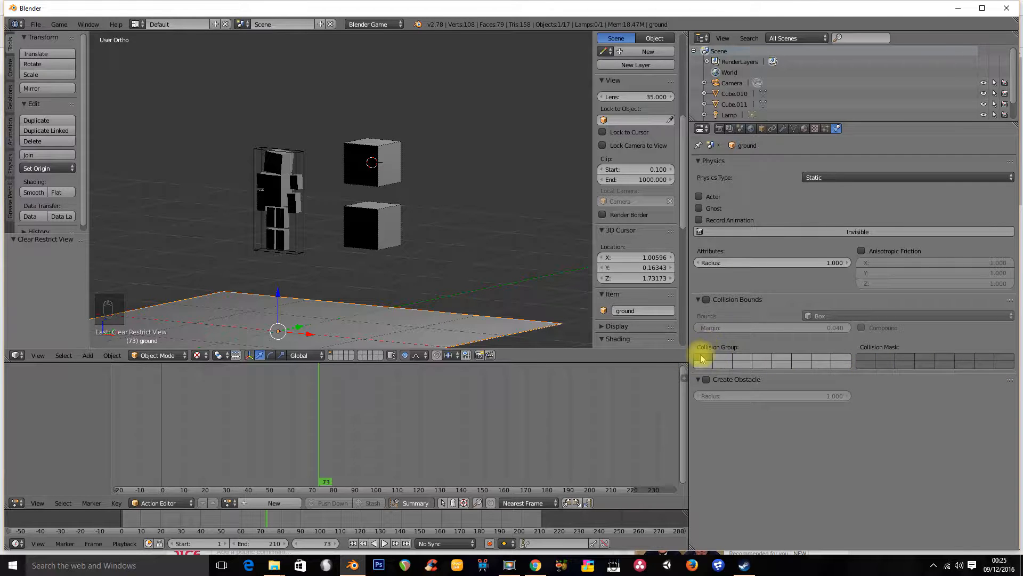
Select each stacked cube to check its physics, then run the game and exit it
{"action": "right_click", "coordinate": [378, 235]}
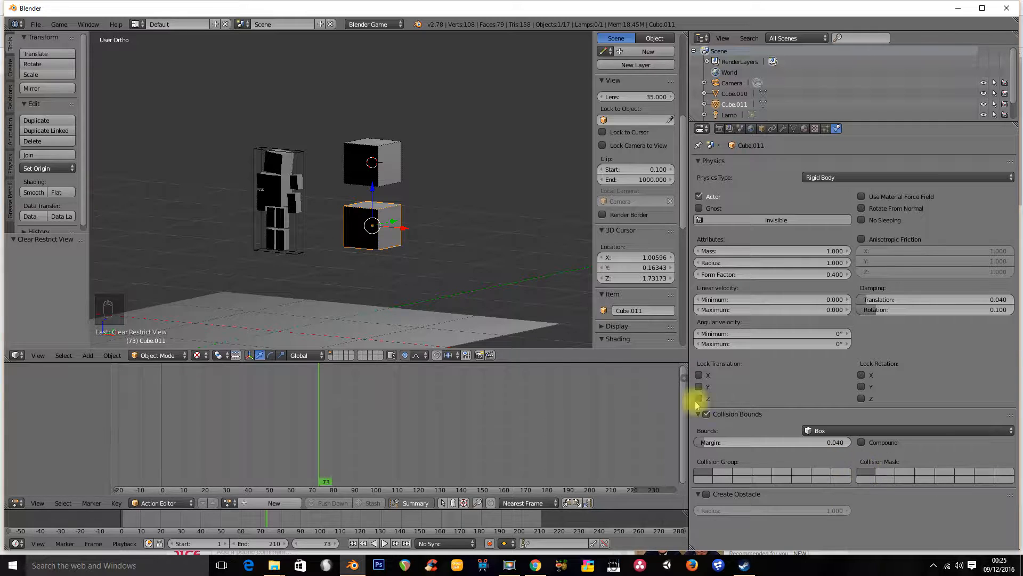
{"action": "right_click", "coordinate": [386, 164]}
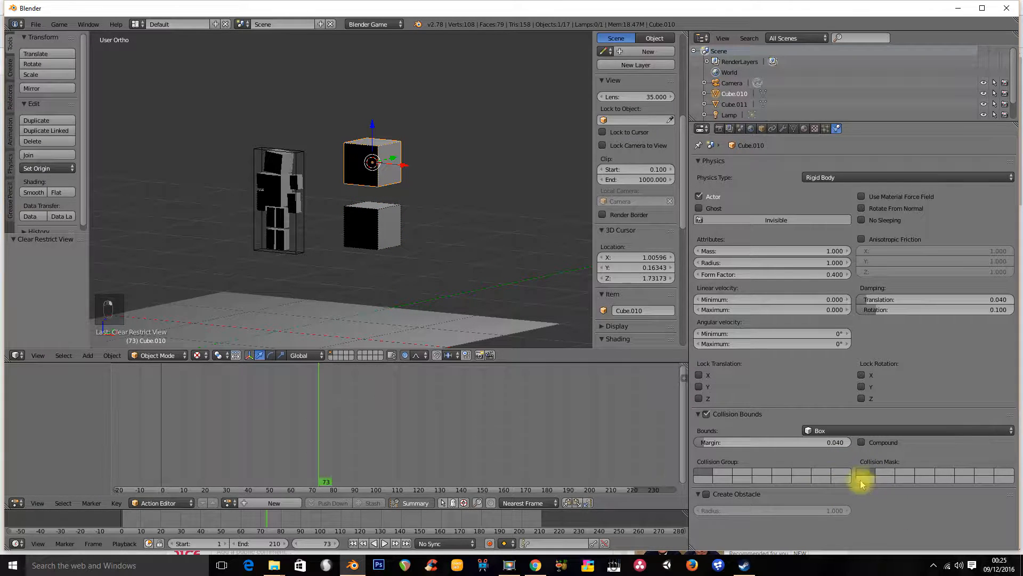
{"action": "right_click", "coordinate": [390, 234]}
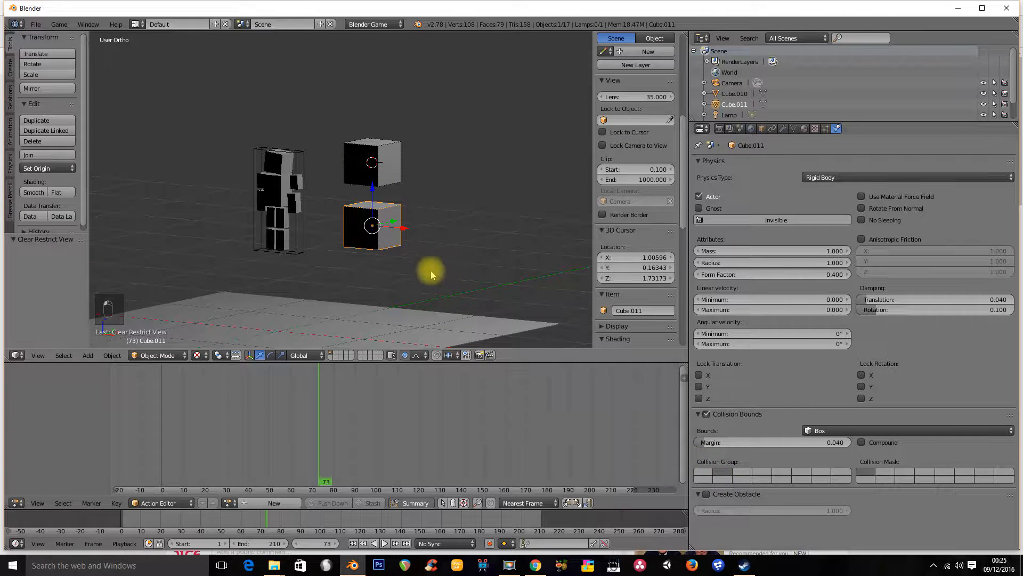
{"action": "key", "text": "p"}
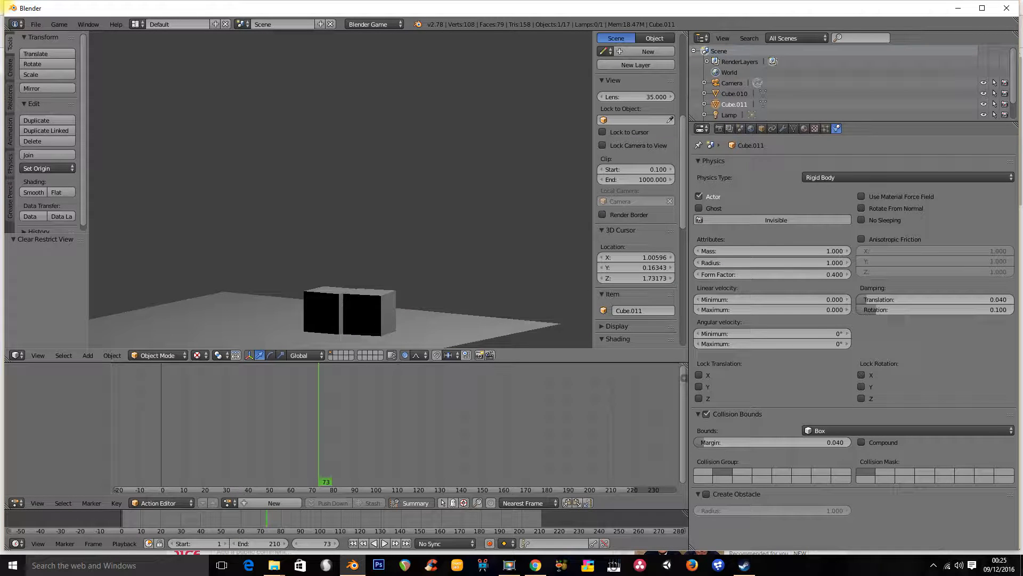
{"action": "key", "text": "Escape"}
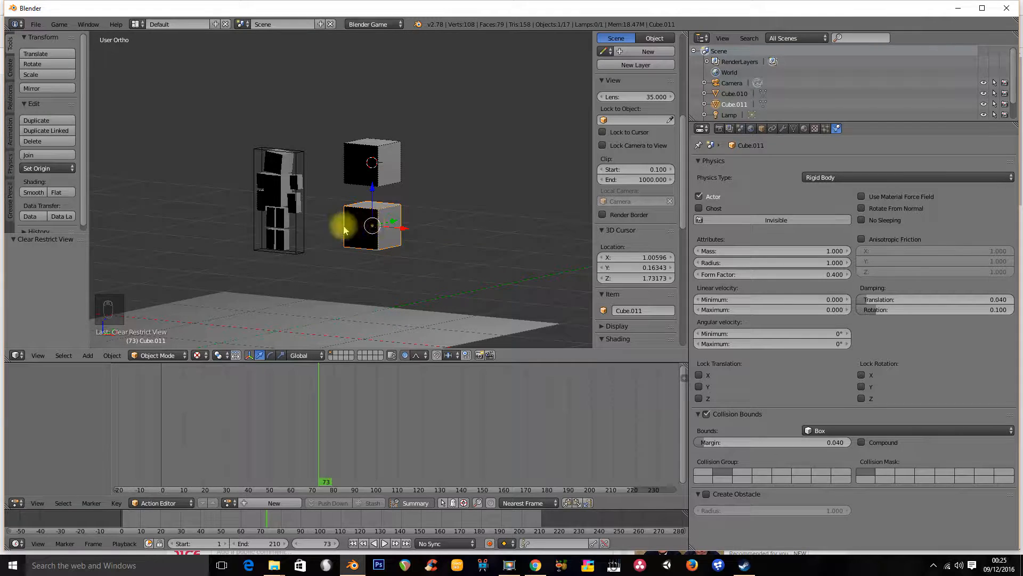
Run the game again from a slightly rotated view after checking both stacked cubes, and exit it
{"action": "middle_click_drag", "start_coordinate": [395, 235], "coordinate": [362, 231]}
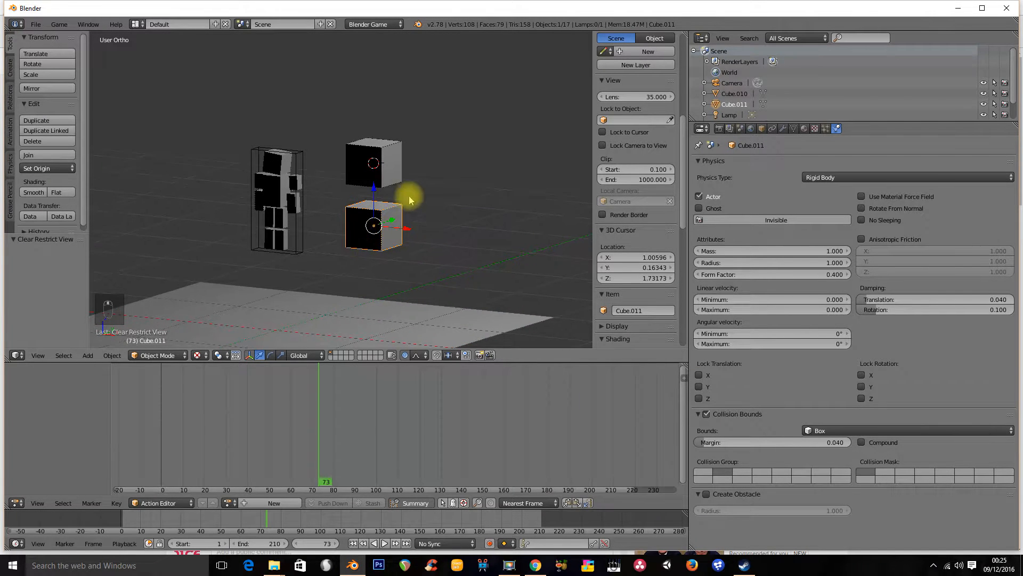
{"action": "right_click", "coordinate": [387, 157]}
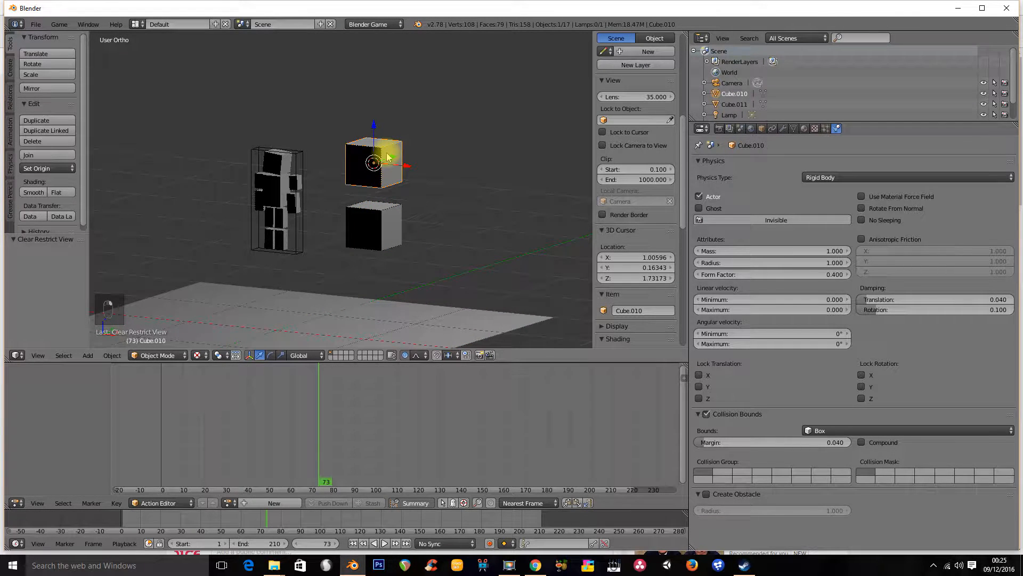
{"action": "right_click", "coordinate": [391, 212]}
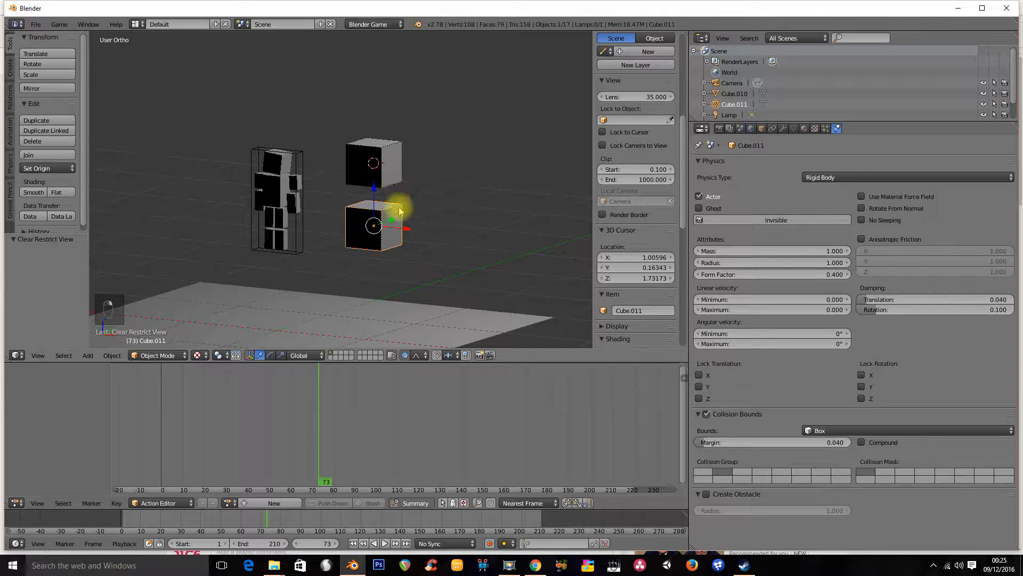
{"action": "key", "text": "p"}
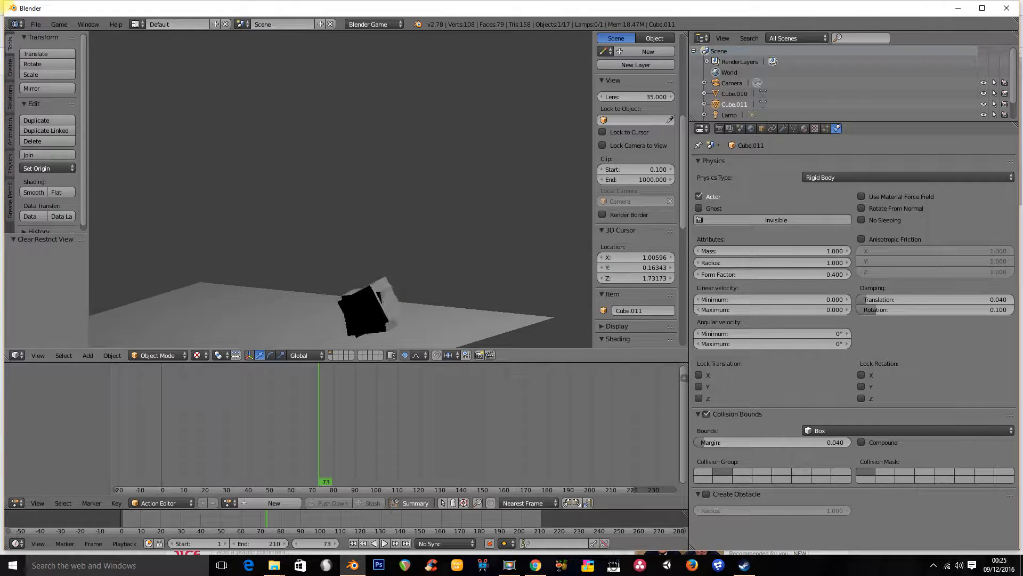
{"action": "key", "text": "Escape"}
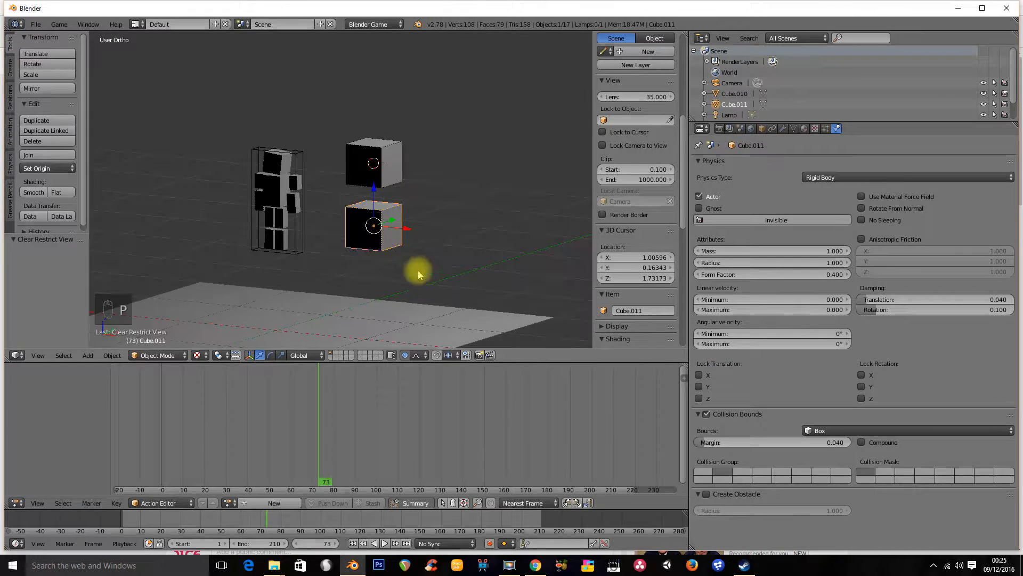
Toggle the view projection and inspect the ground plane's and upper cube's physics settings
{"action": "key", "text": "KP_5"}
{"action": "right_click", "coordinate": [418, 288]}
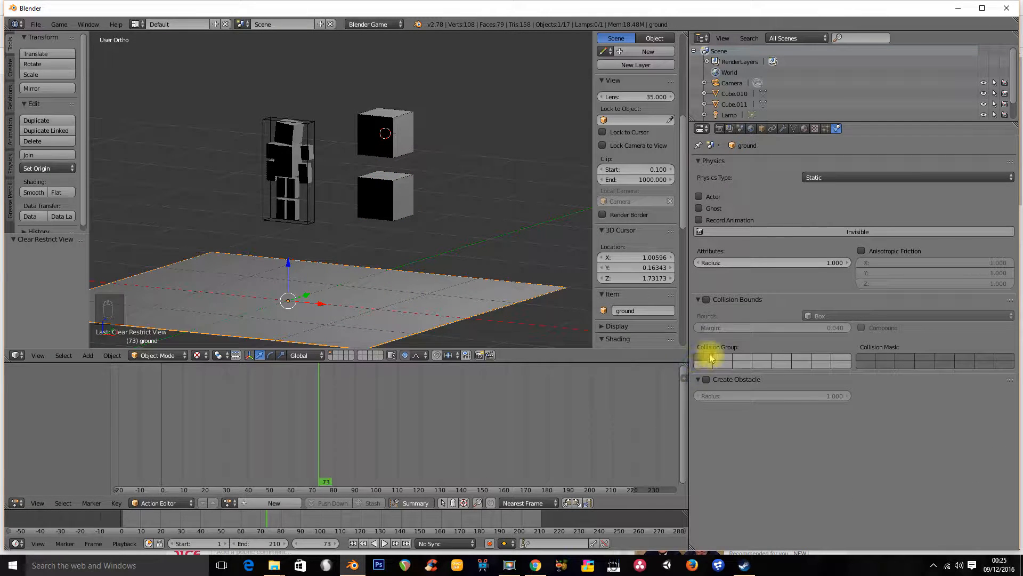
{"action": "right_click", "coordinate": [404, 143]}
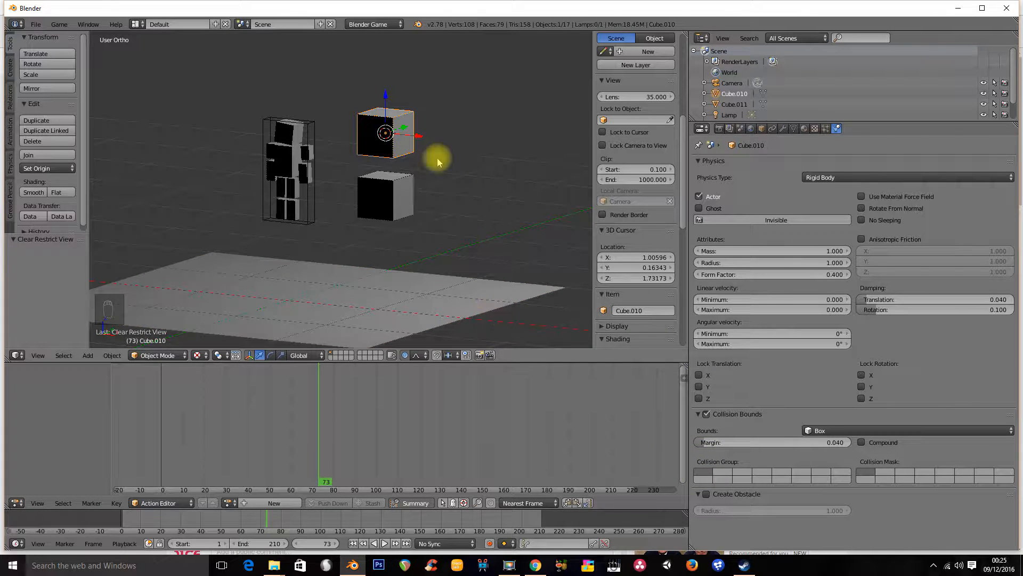
{"action": "right_click", "coordinate": [447, 308]}
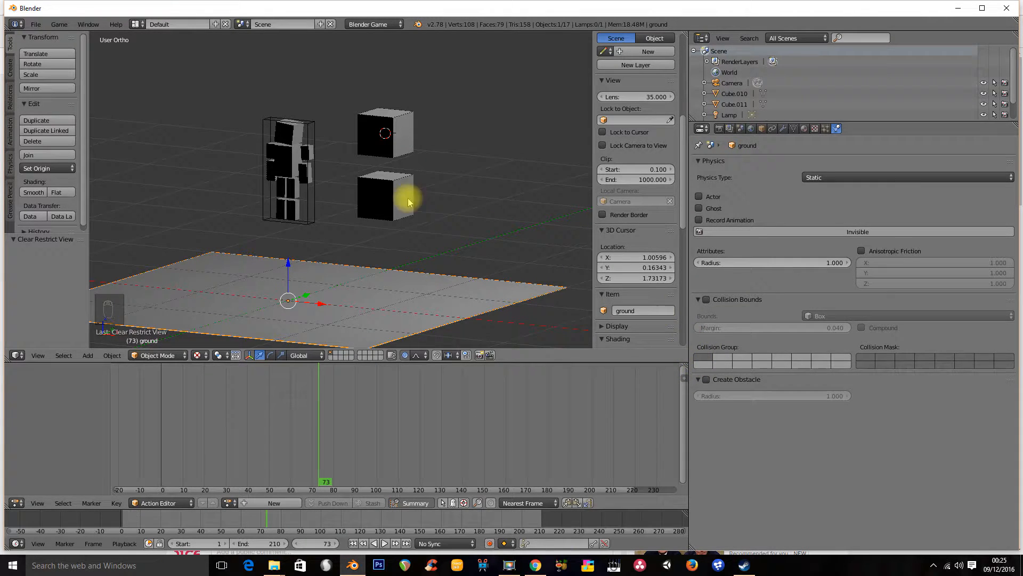
Select the lower cube and the ground plane in turn to compare their physics settings, turning the view slightly
{"action": "right_click", "coordinate": [393, 193]}
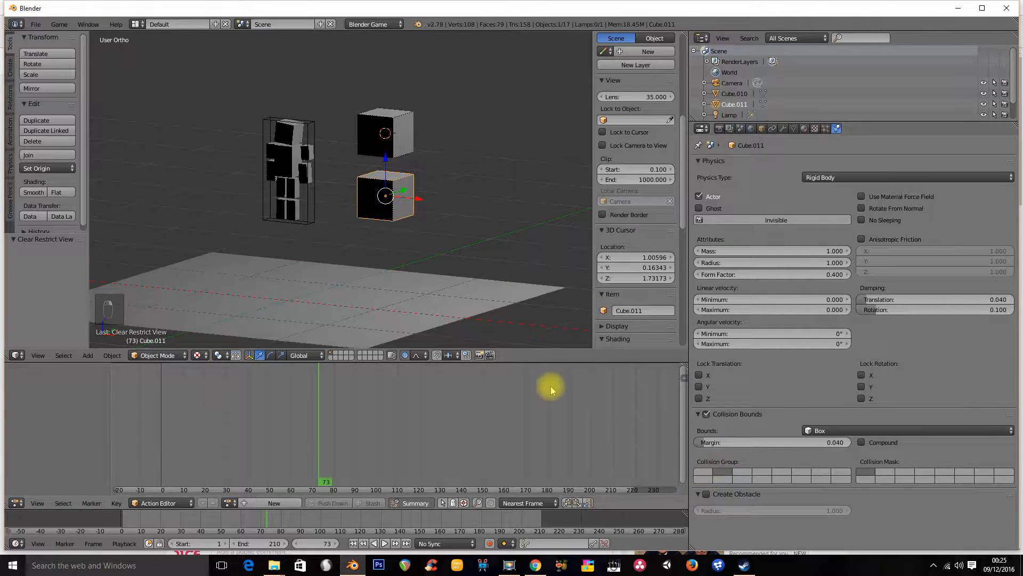
{"action": "middle_click_drag", "start_coordinate": [568, 342], "coordinate": [554, 309], "text": "shift"}
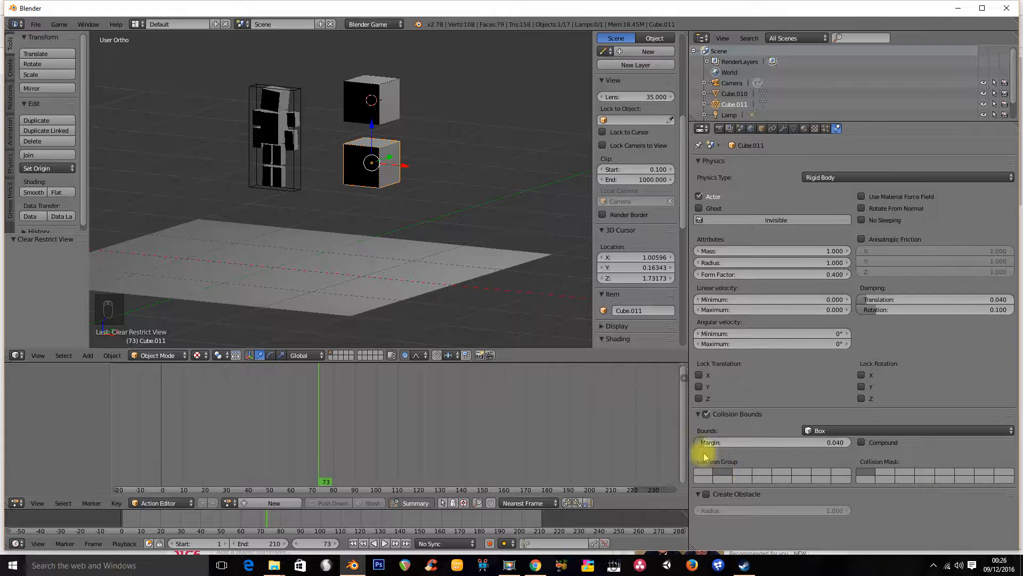
{"action": "right_click", "coordinate": [421, 255]}
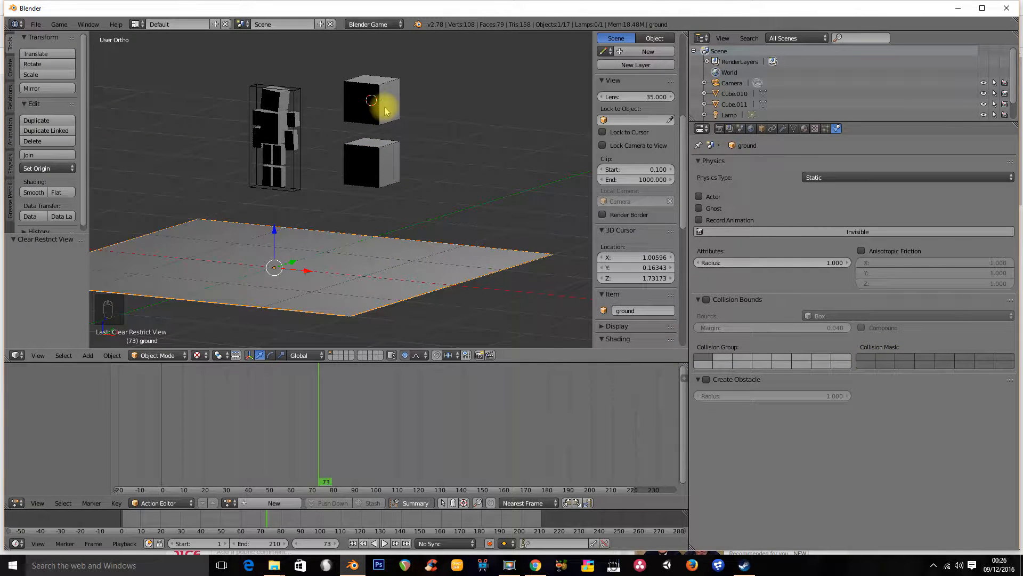
{"action": "right_click", "coordinate": [397, 171]}
{"action": "left_click", "coordinate": [723, 474]}
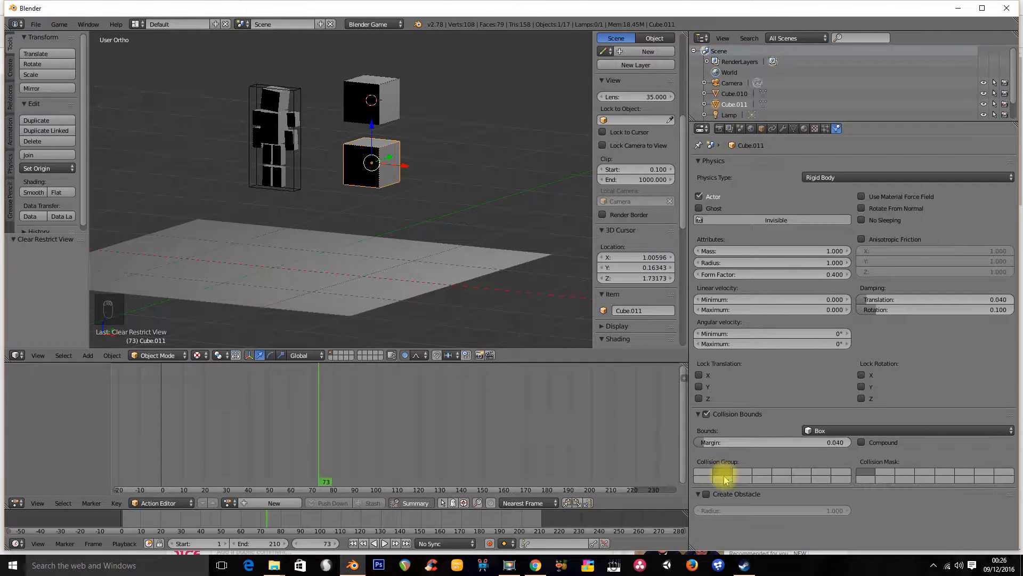
Select the ground plane and the lower cube, then run the game and exit it
{"action": "right_click", "coordinate": [446, 260]}
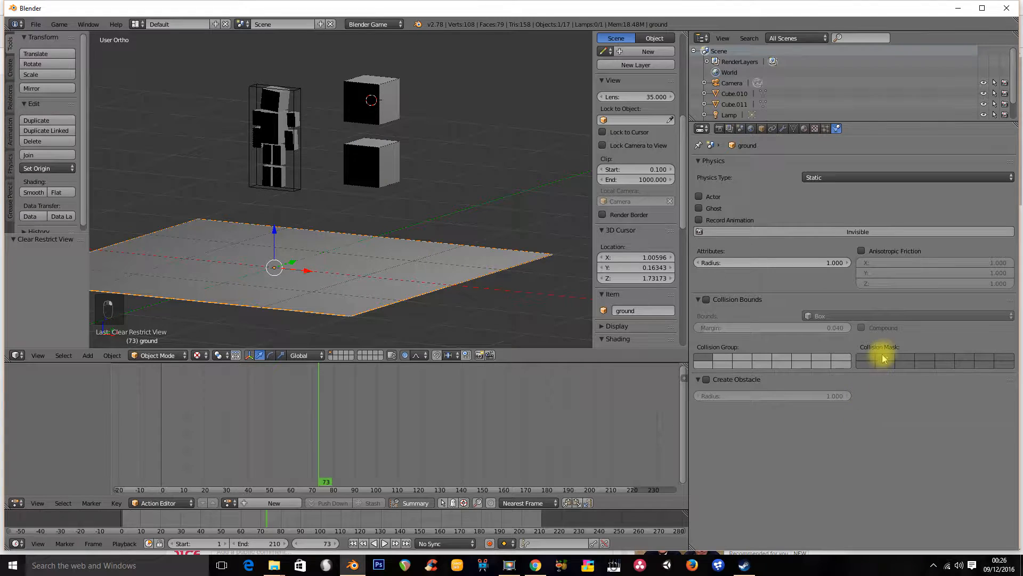
{"action": "right_click", "coordinate": [359, 173]}
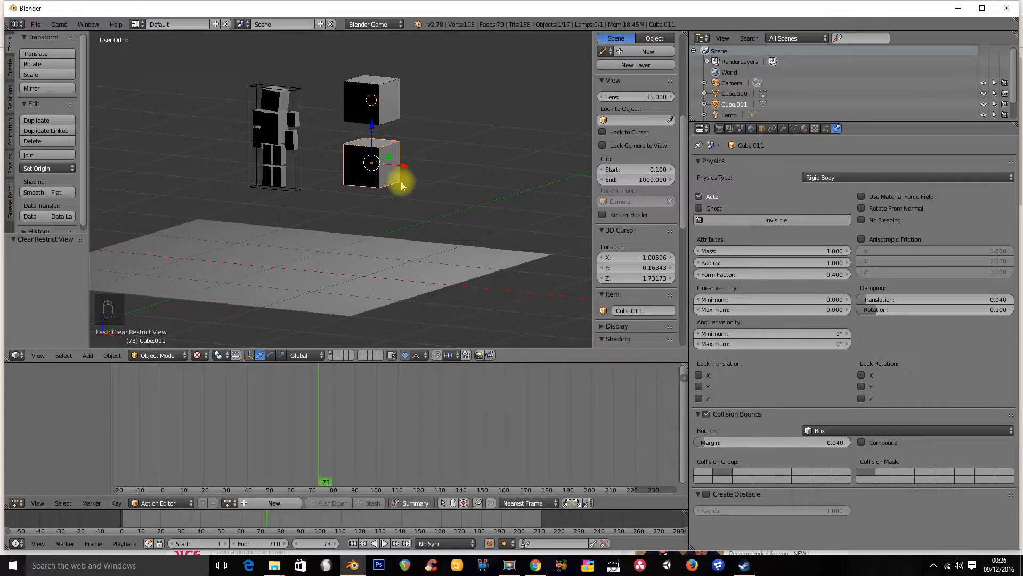
{"action": "key", "text": "p"}
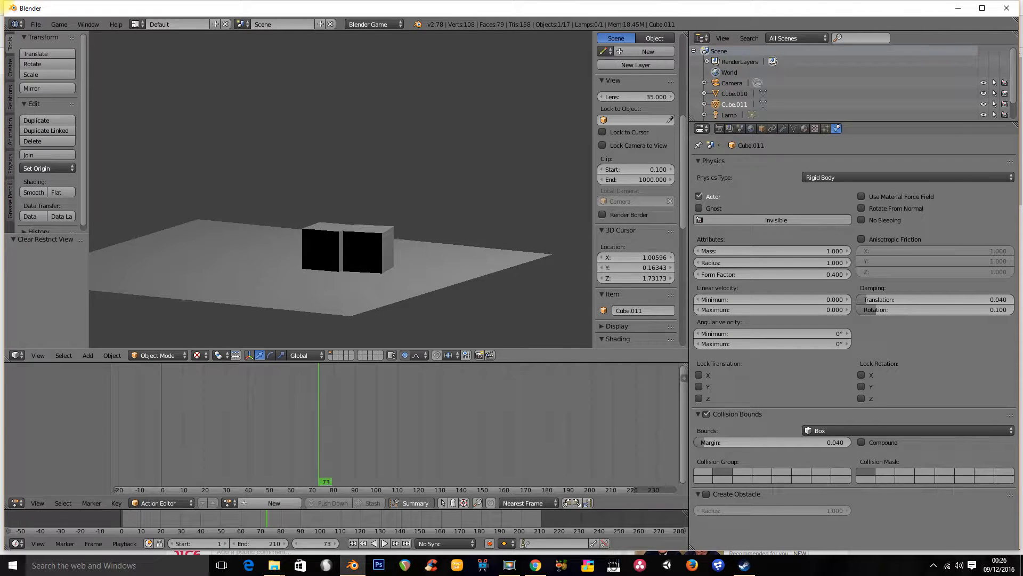
{"action": "key", "text": "Escape"}
Inspect the physics settings of the ground plane and both stacked cubes, including the ground's collision mask
{"action": "right_click", "coordinate": [436, 284]}
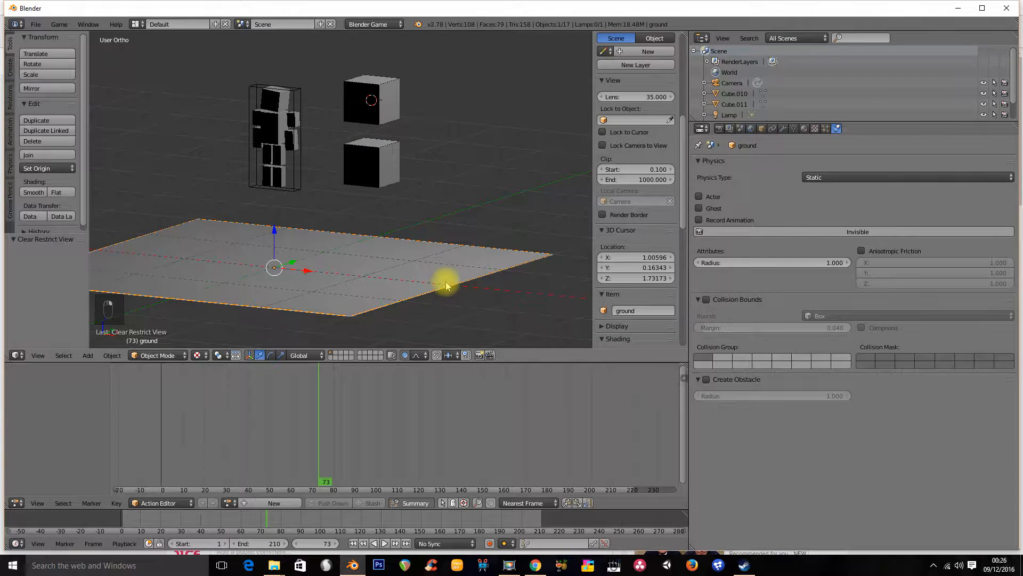
{"action": "right_click", "coordinate": [372, 101]}
{"action": "right_click", "coordinate": [394, 268]}
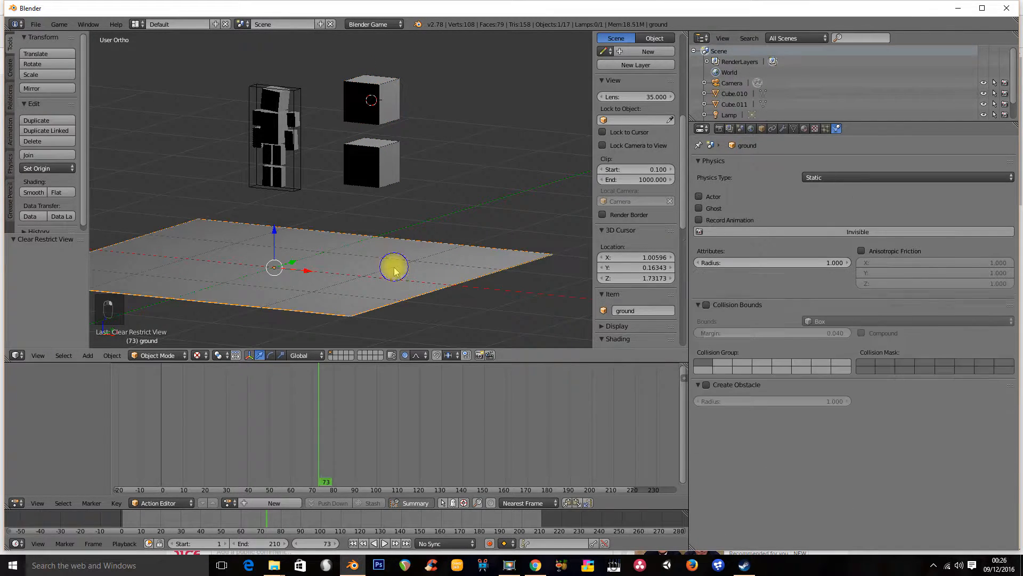
{"action": "right_click", "coordinate": [389, 178]}
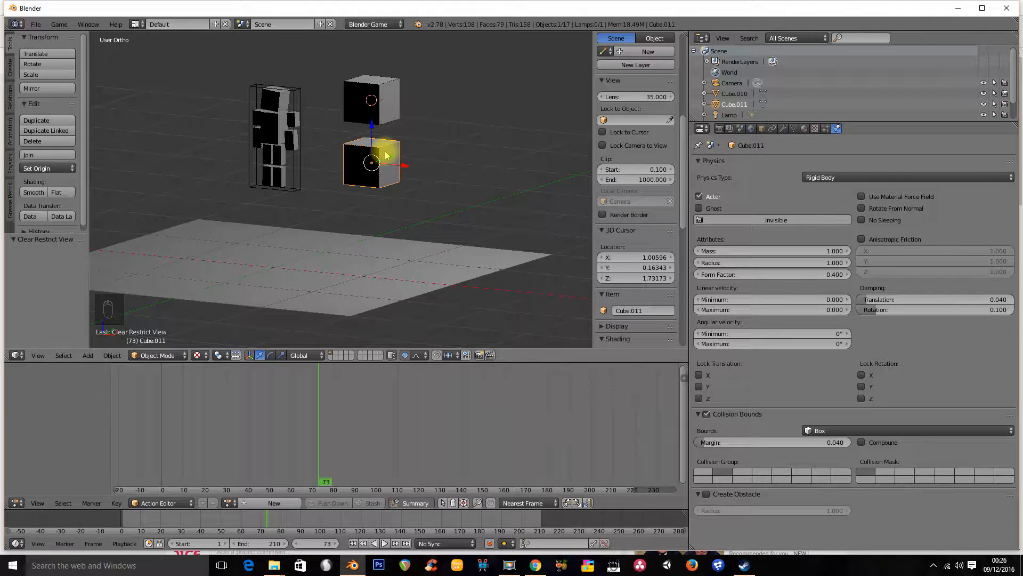
{"action": "right_click", "coordinate": [382, 127]}
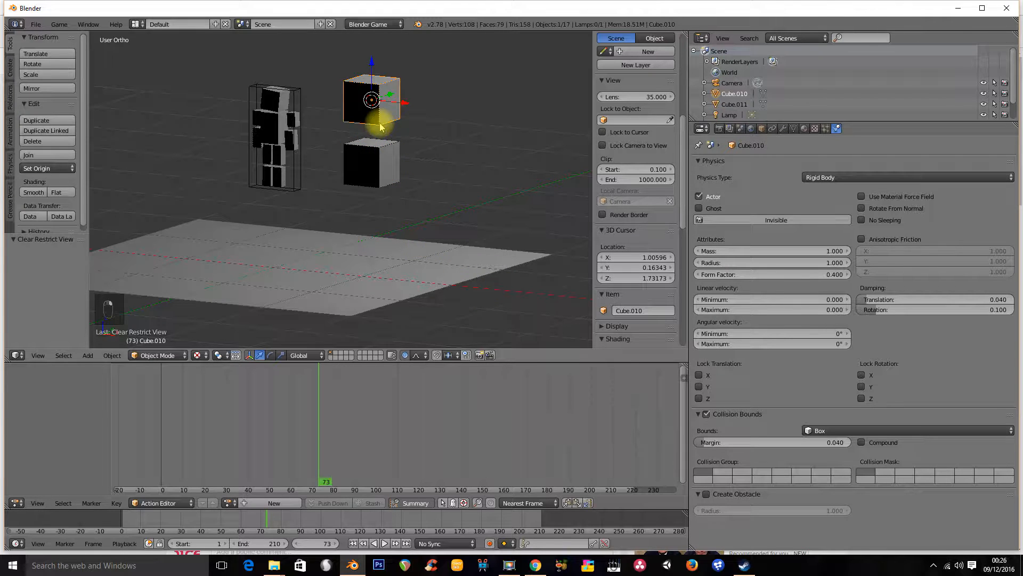
{"action": "right_click", "coordinate": [395, 266]}
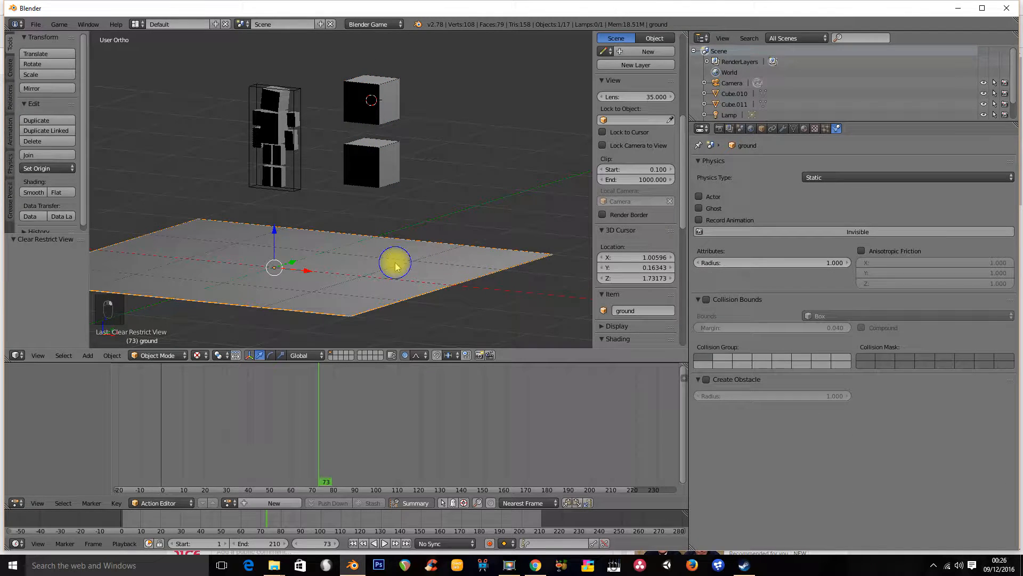
{"action": "left_click", "coordinate": [884, 360]}
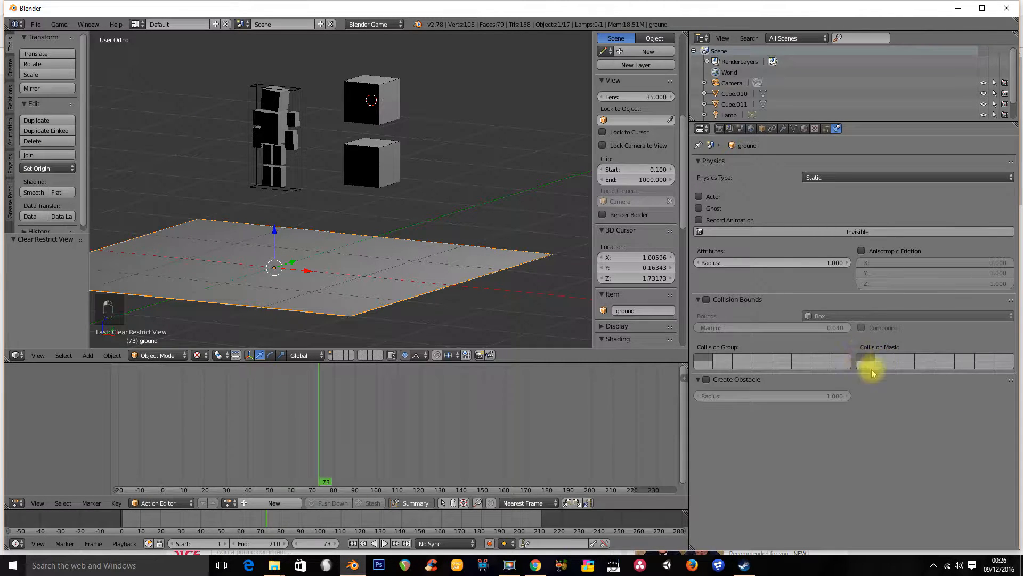
Select the upper cube and the ground plane, then run the game and exit it
{"action": "right_click", "coordinate": [387, 109]}
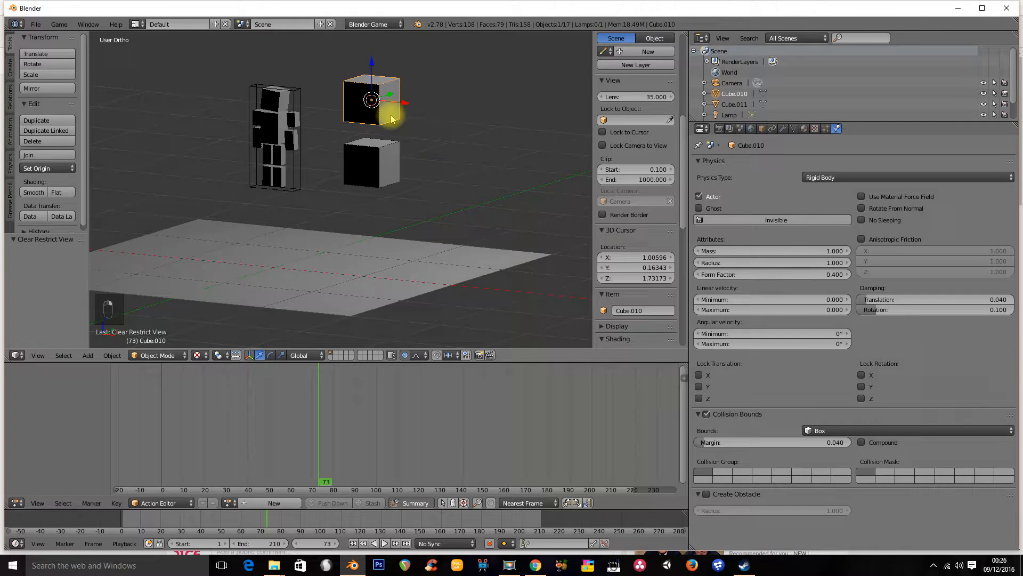
{"action": "right_click", "coordinate": [414, 242]}
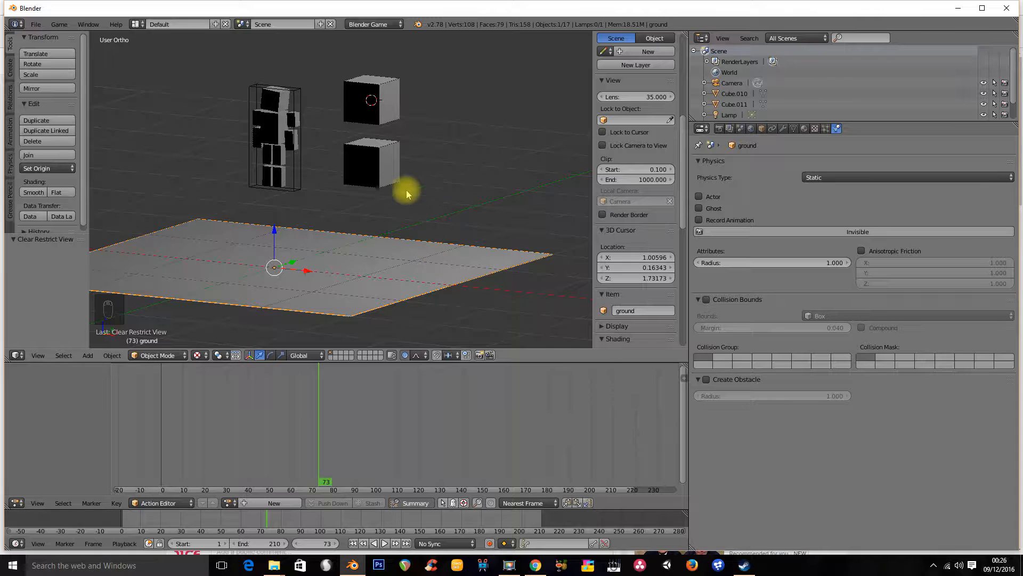
{"action": "key", "text": "p"}
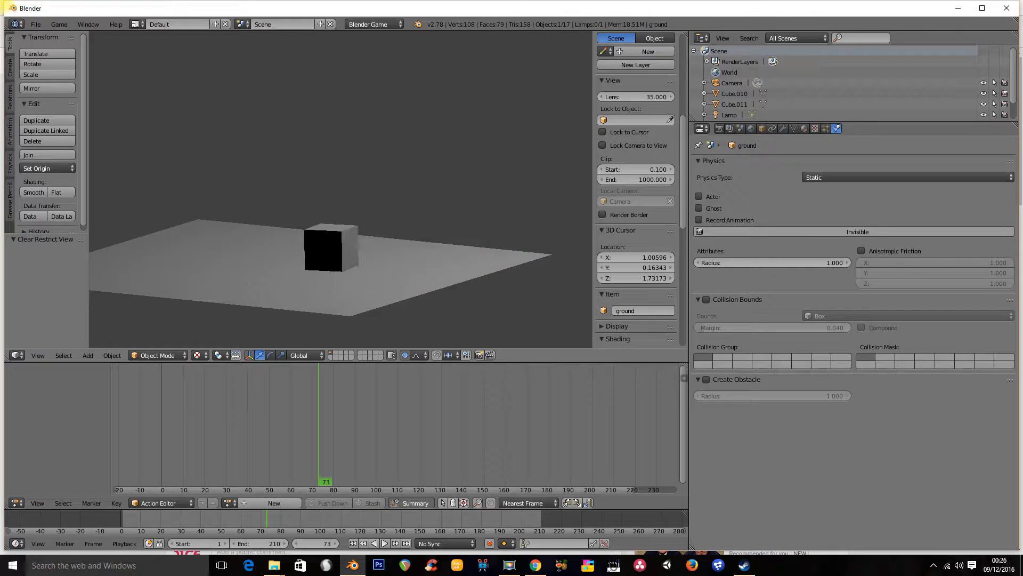
{"action": "key", "text": "Escape"}
Orbit the view and switch between the cubes and the ground plane to compare their physics settings
{"action": "mouse_move", "coordinate": [425, 197]}
{"action": "middle_mouse_down"}
{"action": "mouse_move", "coordinate": [397, 197]}
{"action": "mouse_move", "coordinate": [426, 198]}
{"action": "middle_mouse_up"}
{"action": "middle_click_drag", "start_coordinate": [399, 141], "coordinate": [397, 127]}
{"action": "right_click", "coordinate": [375, 151]}
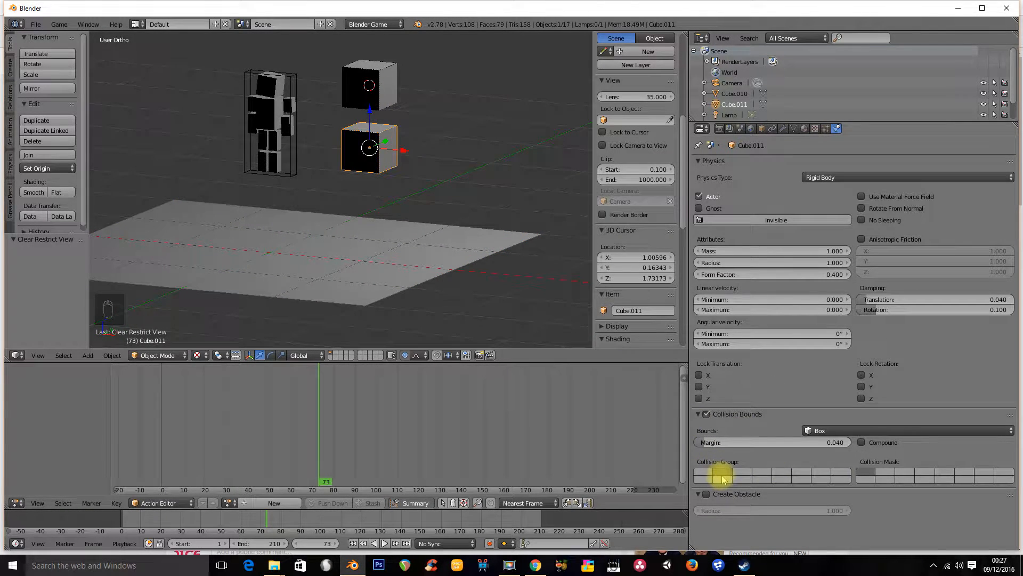
{"action": "right_click", "coordinate": [361, 85]}
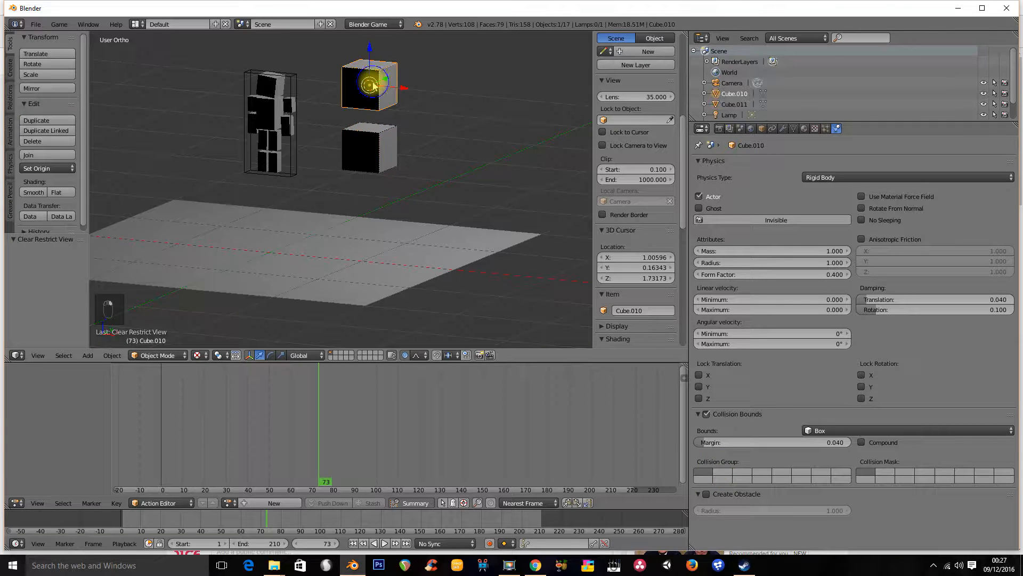
{"action": "right_click", "coordinate": [387, 251]}
{"action": "right_click", "coordinate": [373, 145]}
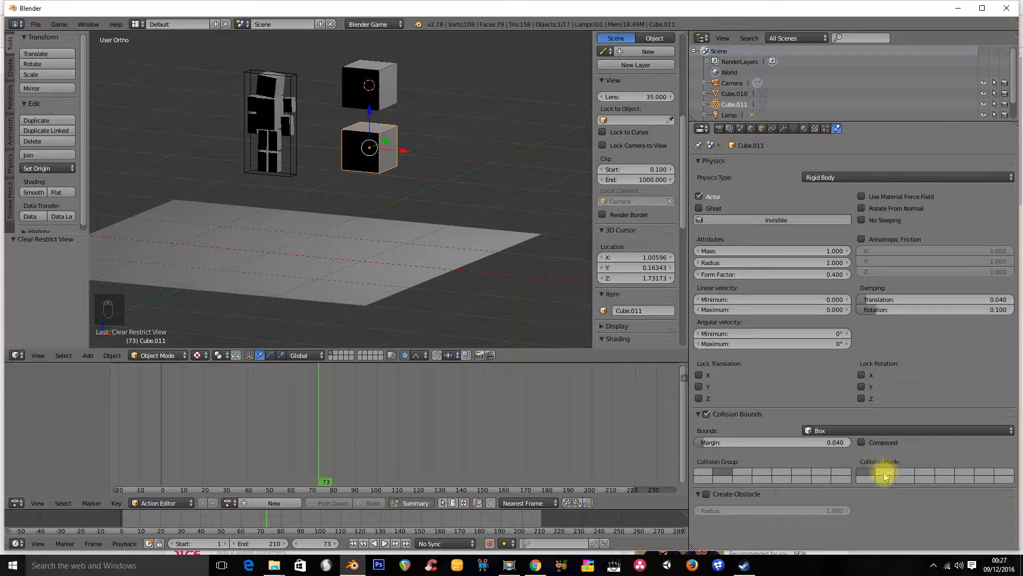
{"action": "right_click", "coordinate": [410, 280]}
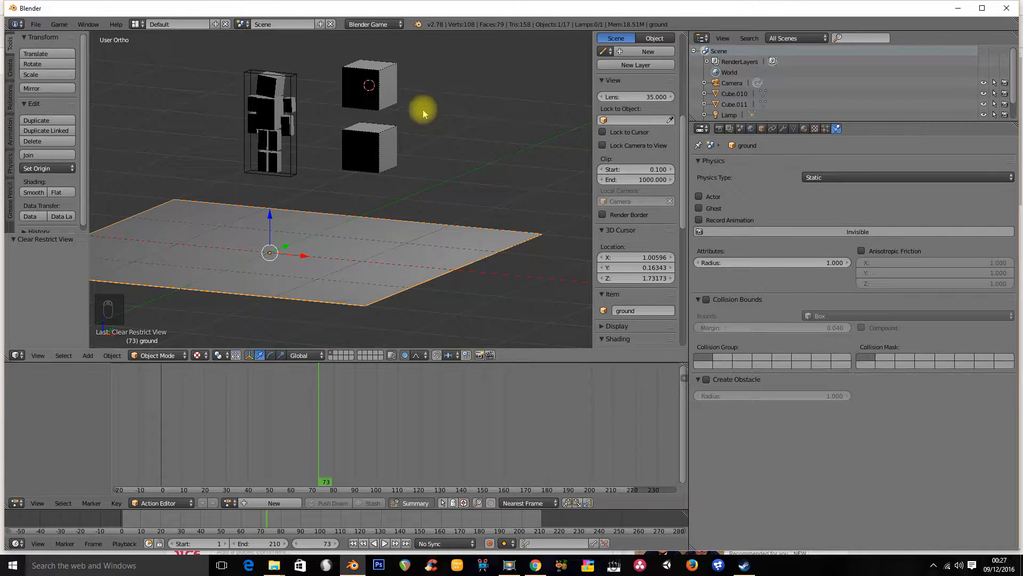
{"action": "right_click", "coordinate": [389, 86]}
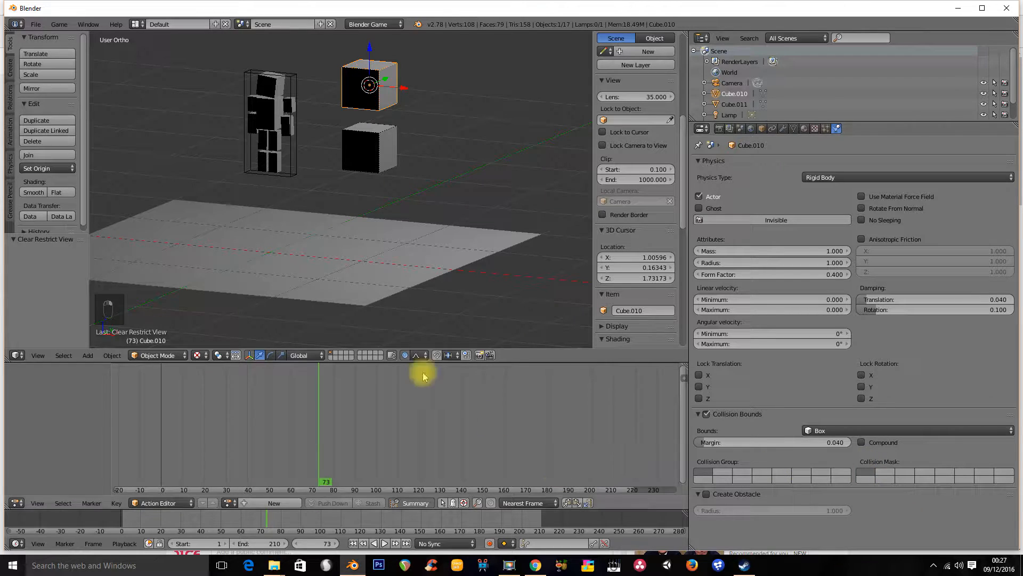
{"action": "right_click", "coordinate": [380, 176]}
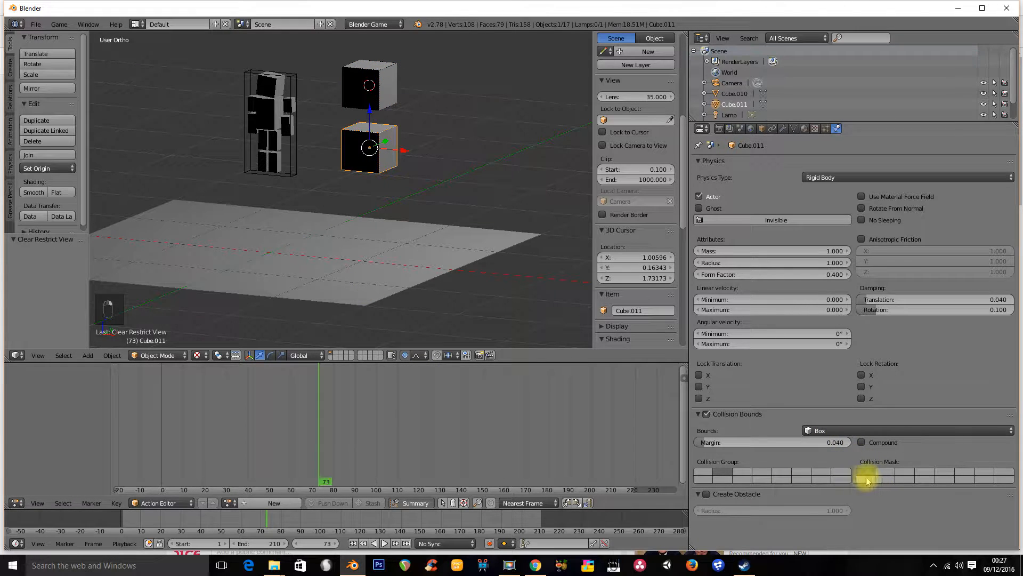
{"action": "right_click", "coordinate": [441, 239]}
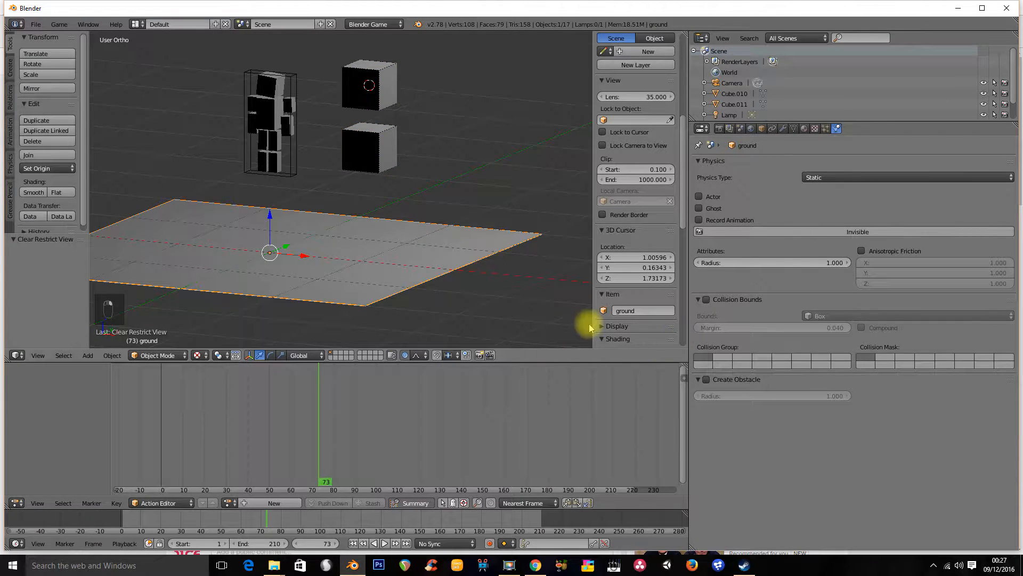
{"action": "right_click", "coordinate": [368, 151]}
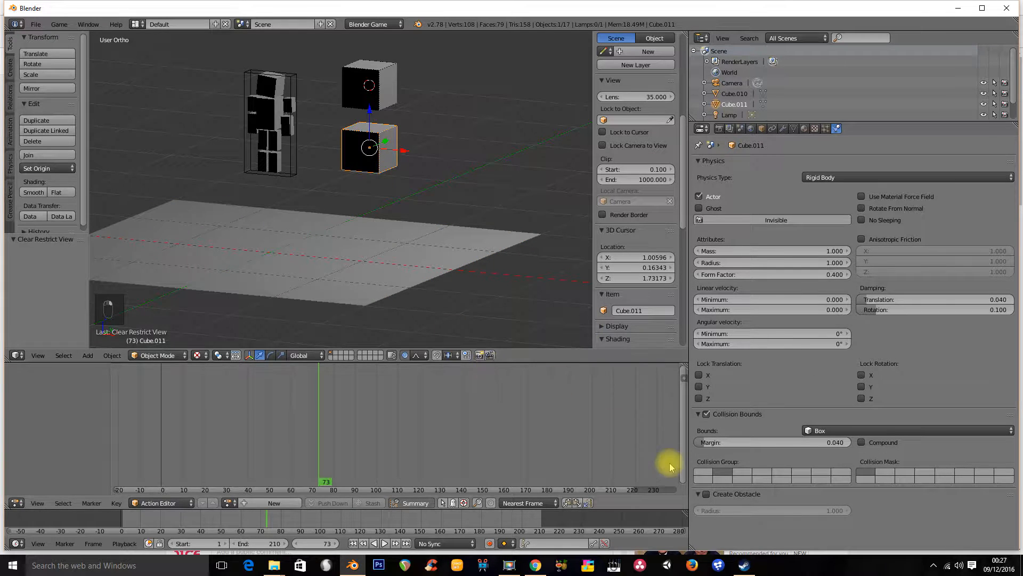
{"action": "right_click", "coordinate": [360, 82]}
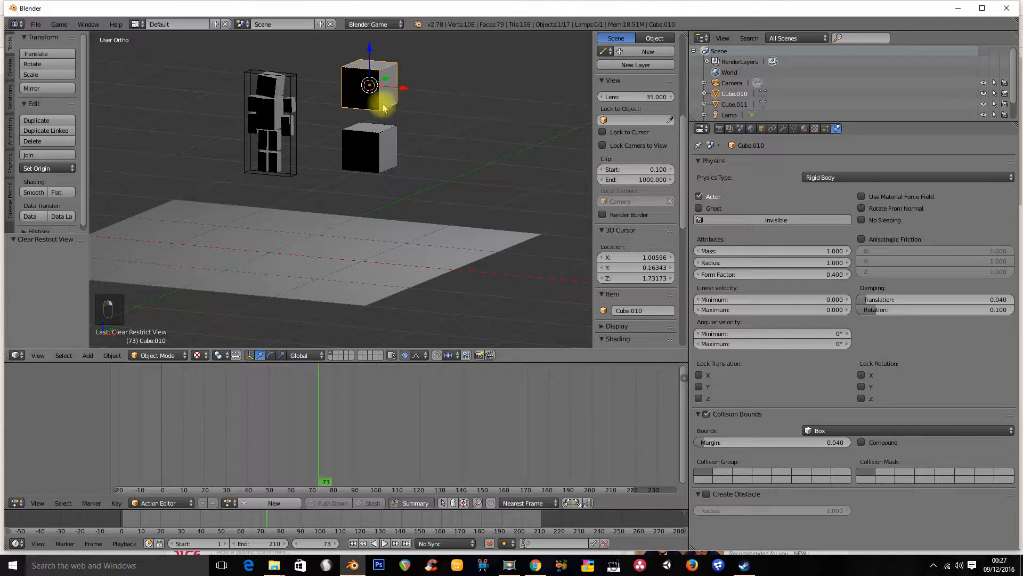
{"action": "right_click", "coordinate": [384, 150]}
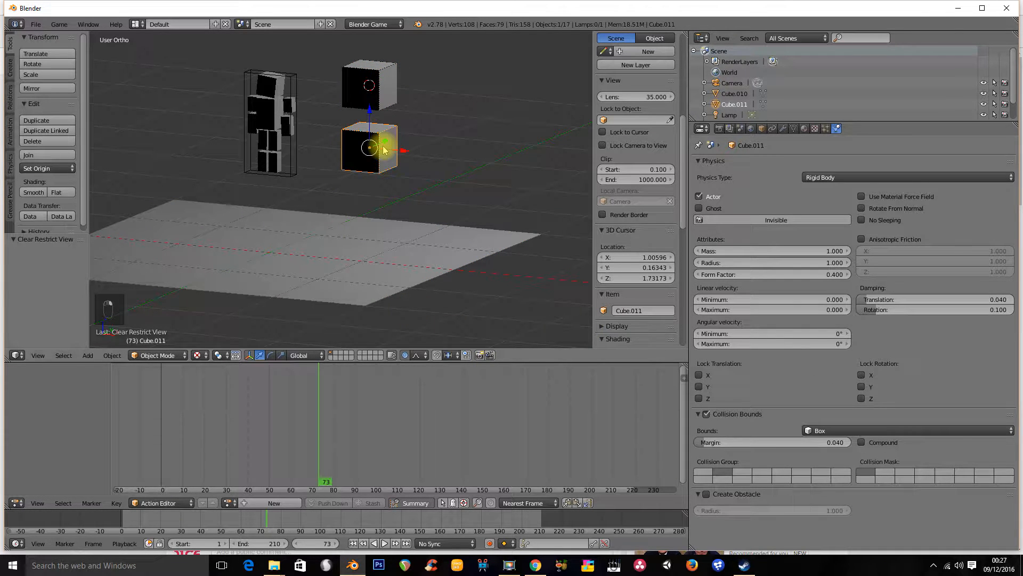
{"action": "right_click", "coordinate": [412, 237]}
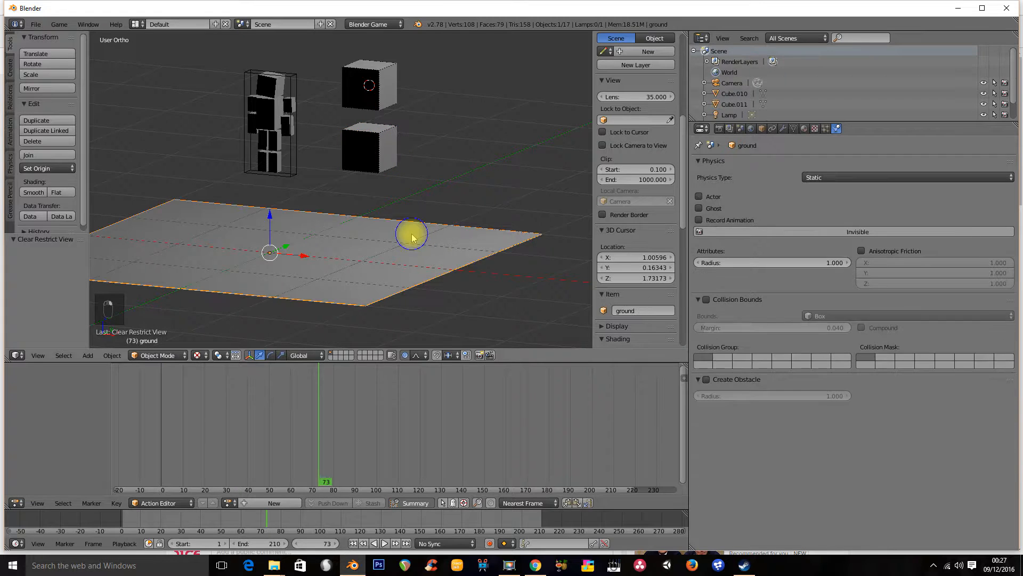
{"action": "right_click", "coordinate": [375, 150]}
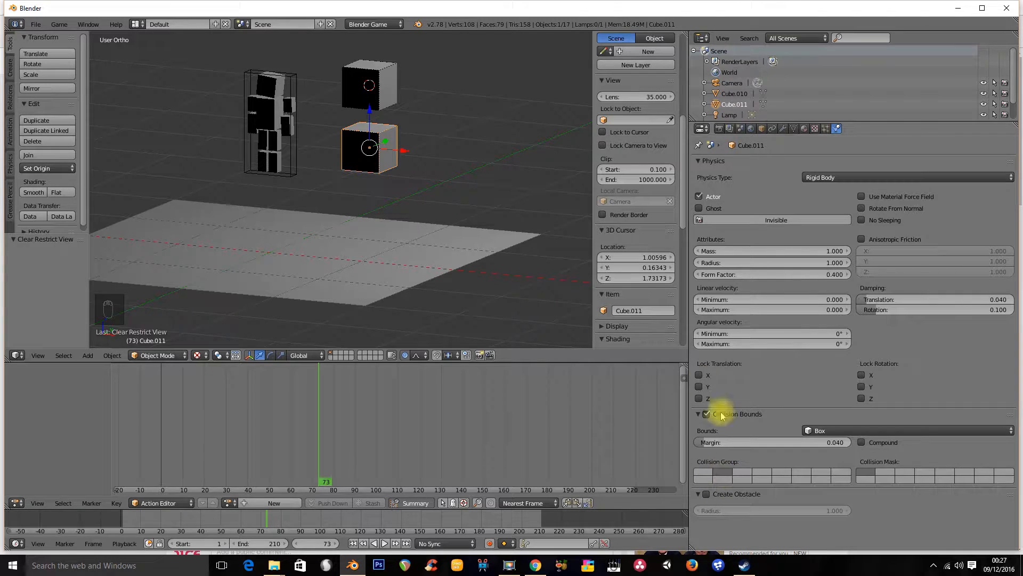
{"action": "right_click", "coordinate": [435, 266]}
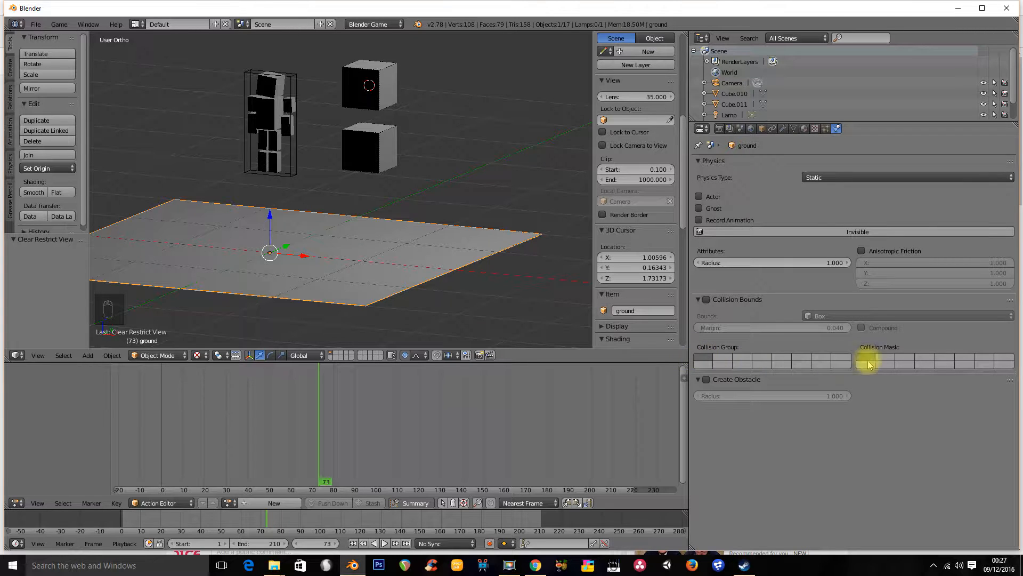
Add a new cube above the stacked cubes and scale it down to 0.338
{"action": "middle_click_drag", "start_coordinate": [417, 187], "coordinate": [421, 222], "text": "shift"}
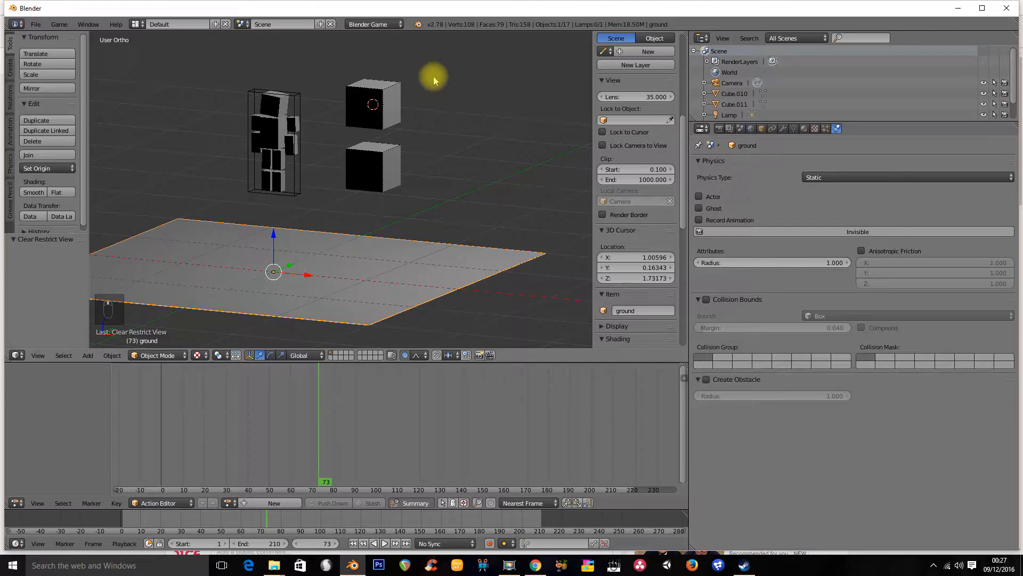
{"action": "middle_click_drag", "start_coordinate": [407, 41], "coordinate": [416, 136], "text": "shift"}
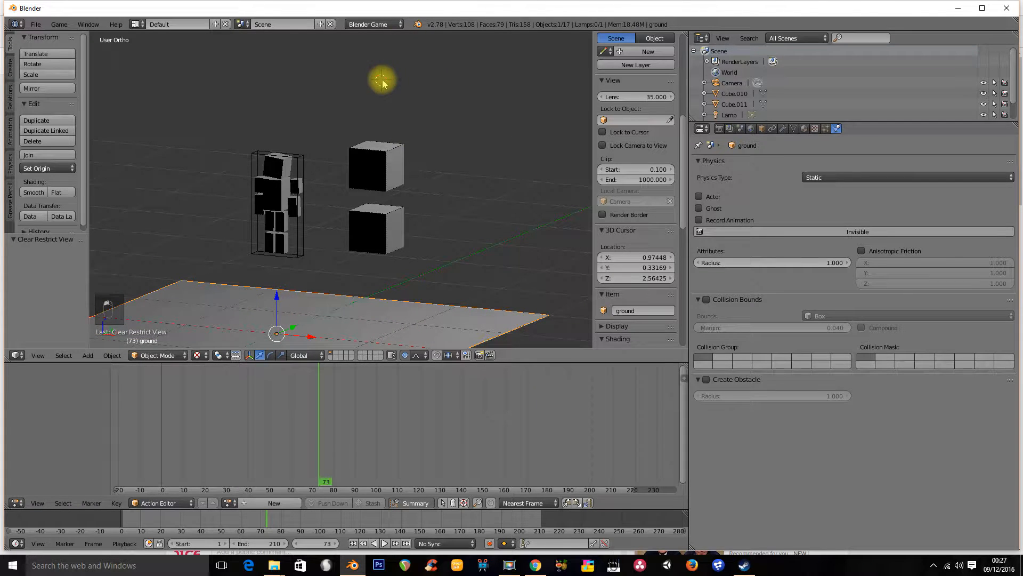
{"action": "key", "text": "shift+a"}
{"action": "mouse_move", "coordinate": [384, 78]}
{"action": "left_click", "coordinate": [423, 88]}
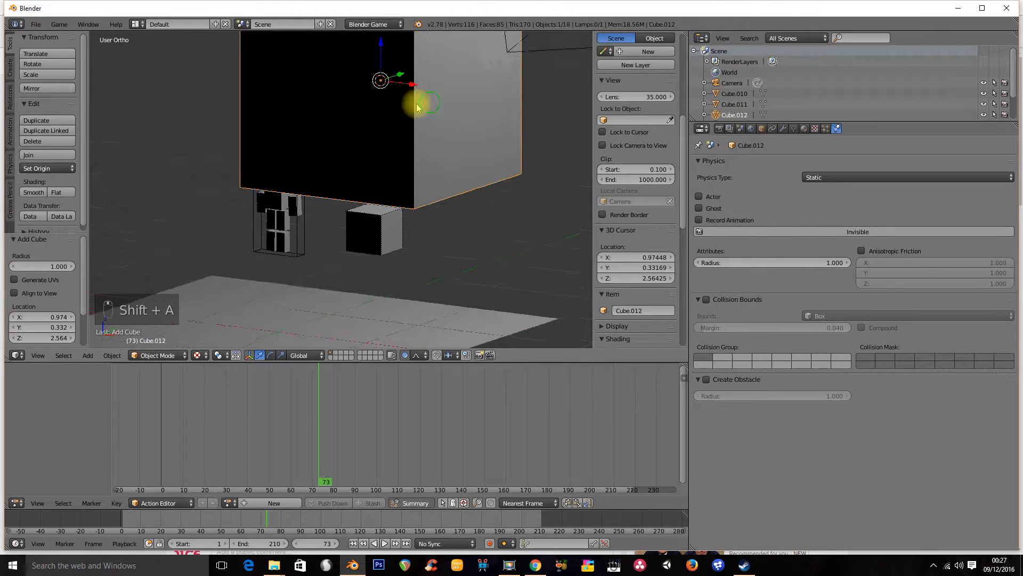
{"action": "key", "text": "s"}
{"action": "left_click", "coordinate": [406, 121]}
{"action": "middle_click_drag", "start_coordinate": [437, 145], "coordinate": [550, 219]}
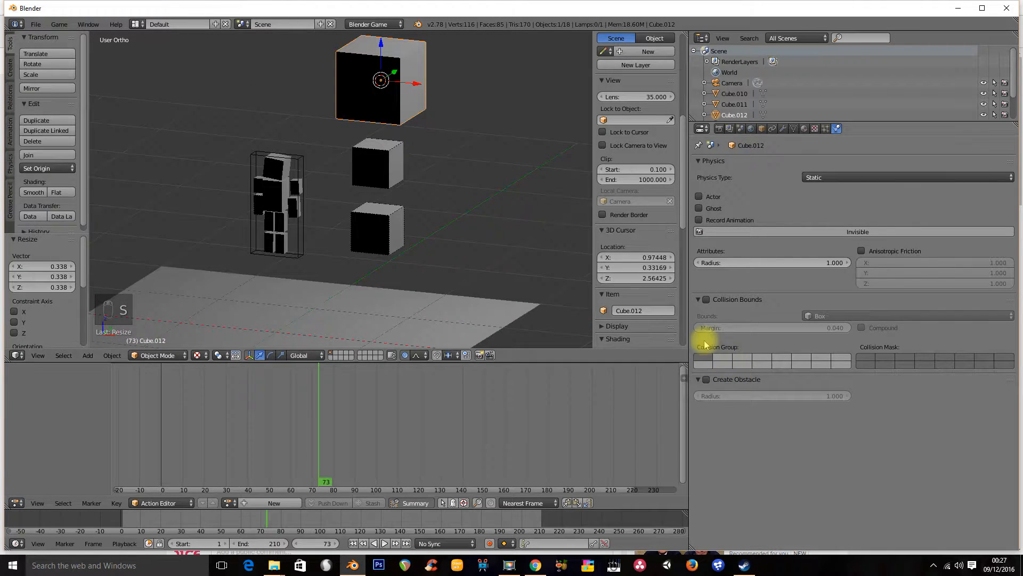
Enable collision bounds on the new cube and run the game
{"action": "left_click", "coordinate": [706, 299]}
{"action": "middle_click_drag", "start_coordinate": [425, 210], "coordinate": [414, 169], "text": "shift"}
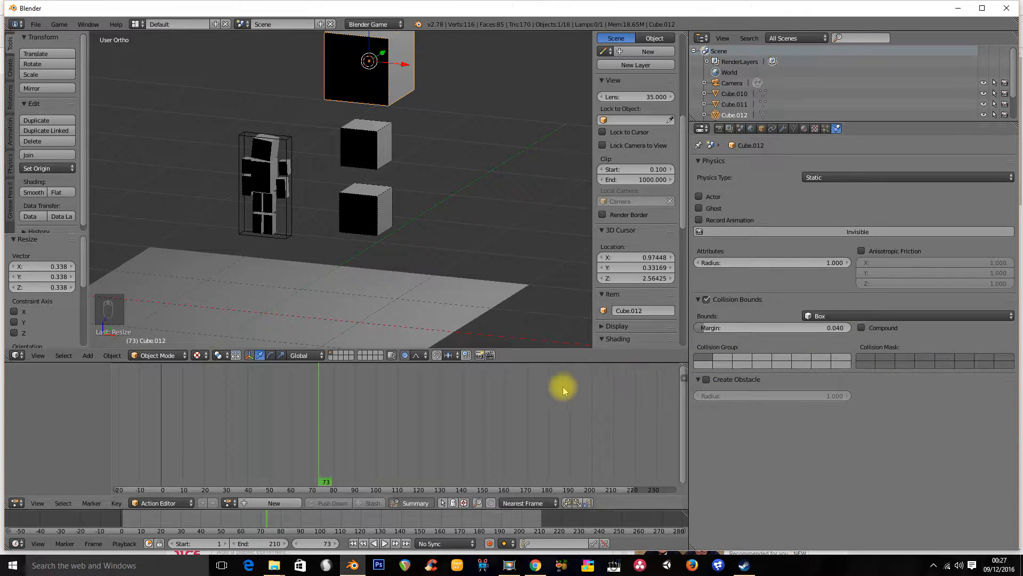
{"action": "key", "text": "p"}
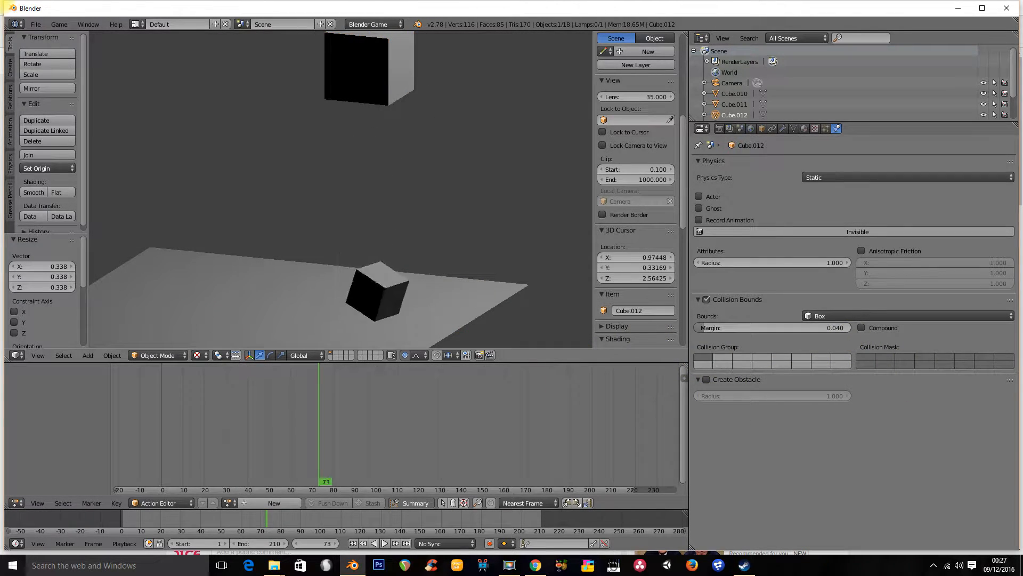
Set the new small cube's physics type to Rigid Body and run the game, then exit it
{"action": "key", "text": "Escape"}
{"action": "left_click", "coordinate": [821, 177]}
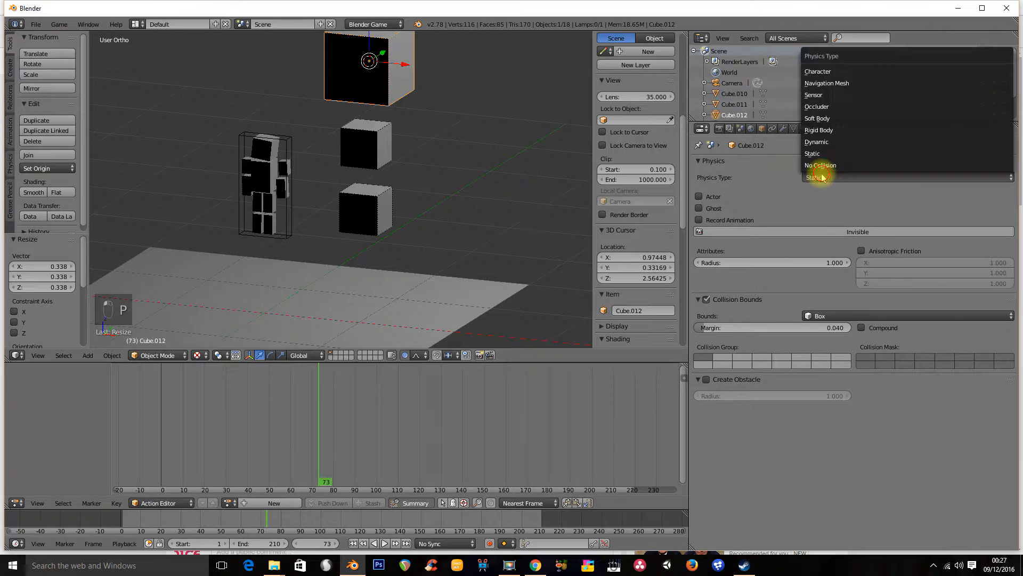
{"action": "left_click", "coordinate": [833, 132]}
{"action": "key", "text": "p"}
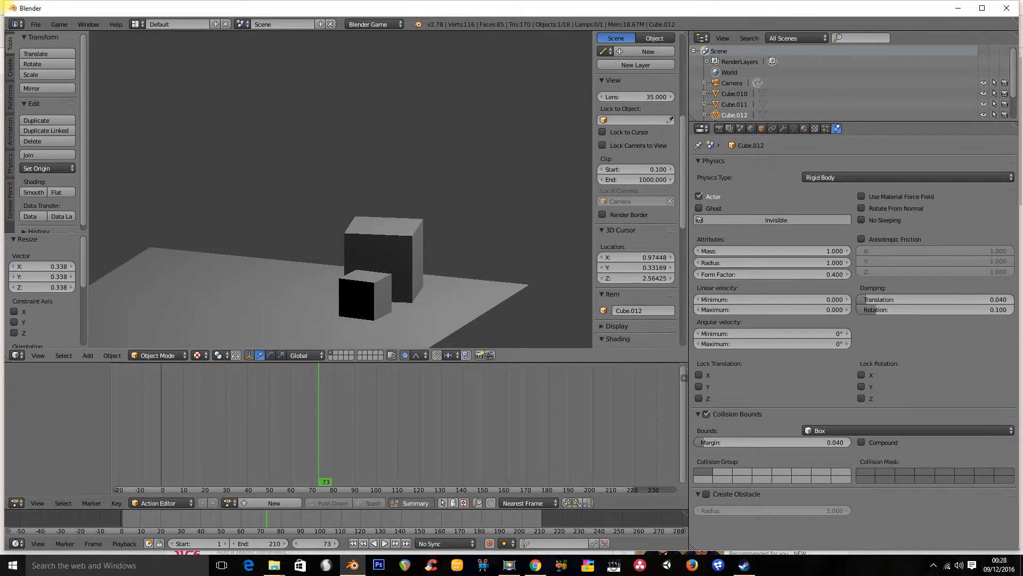
{"action": "key", "text": "Escape"}
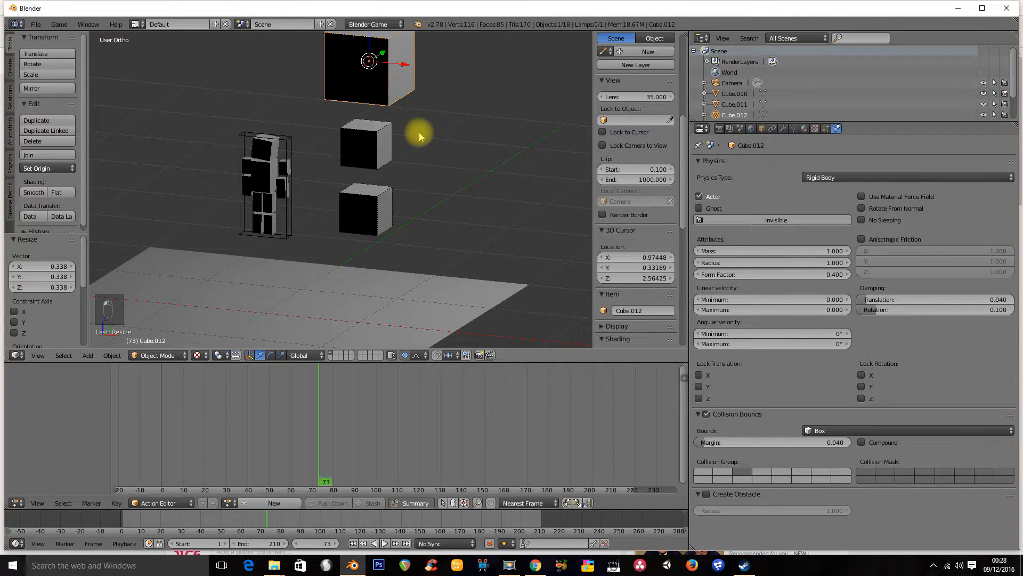
Run the game again, then inspect the physics settings of both stacked cubes and the ground plane
{"action": "key", "text": "p"}
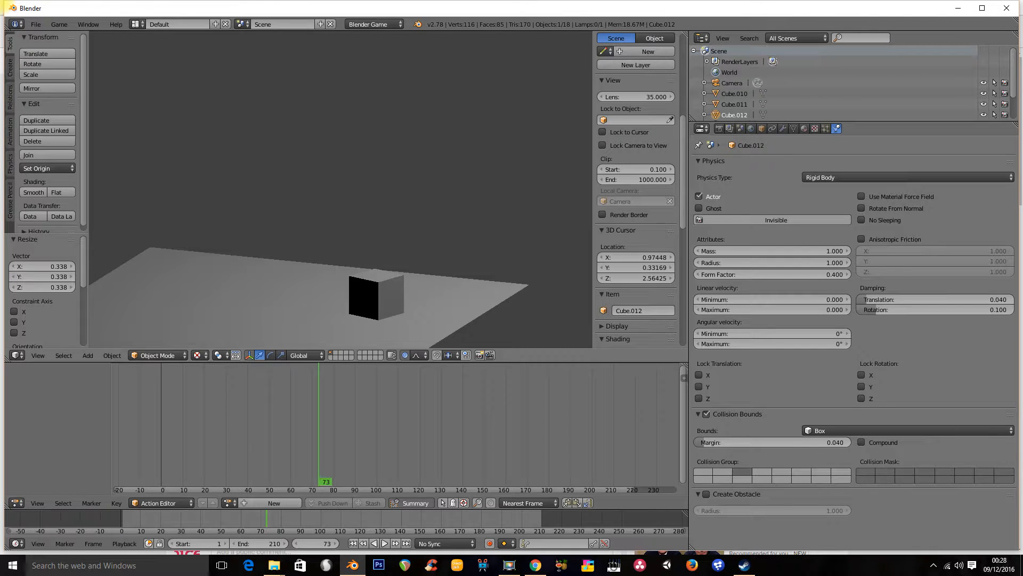
{"action": "key", "text": "Escape"}
{"action": "middle_click_drag", "start_coordinate": [408, 161], "coordinate": [389, 121]}
{"action": "right_click", "coordinate": [338, 114]}
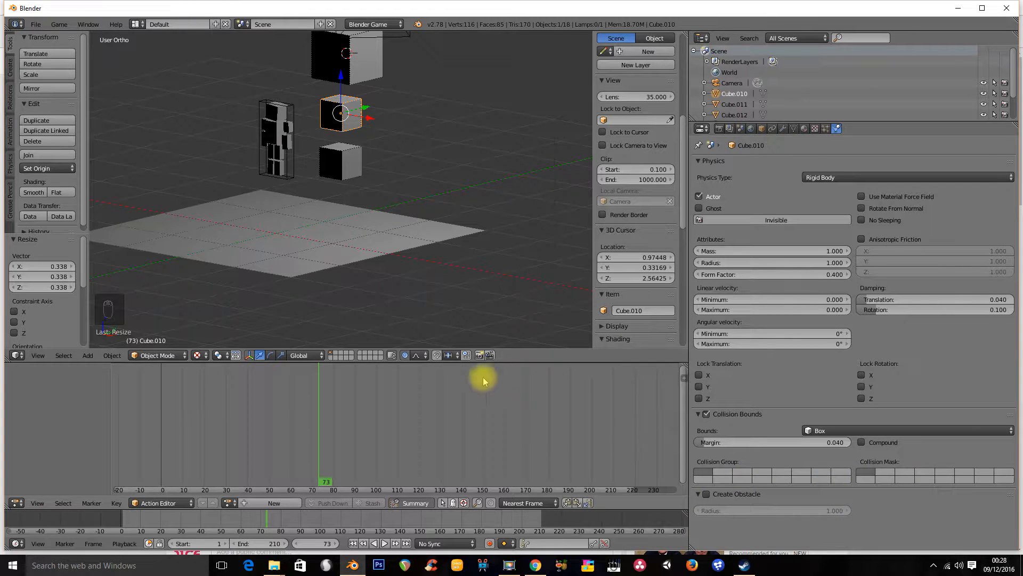
{"action": "right_click", "coordinate": [336, 169]}
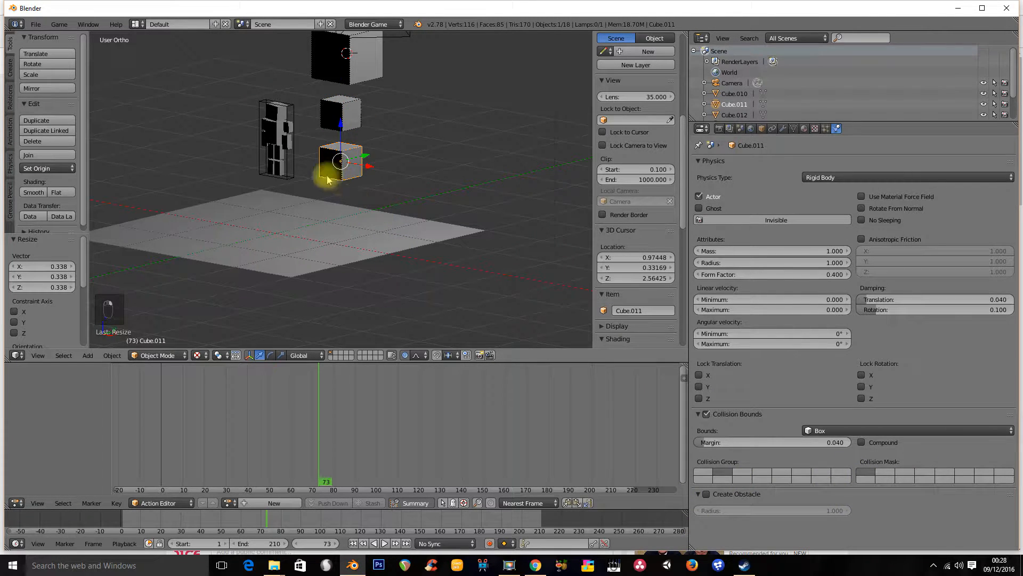
{"action": "right_click", "coordinate": [358, 238]}
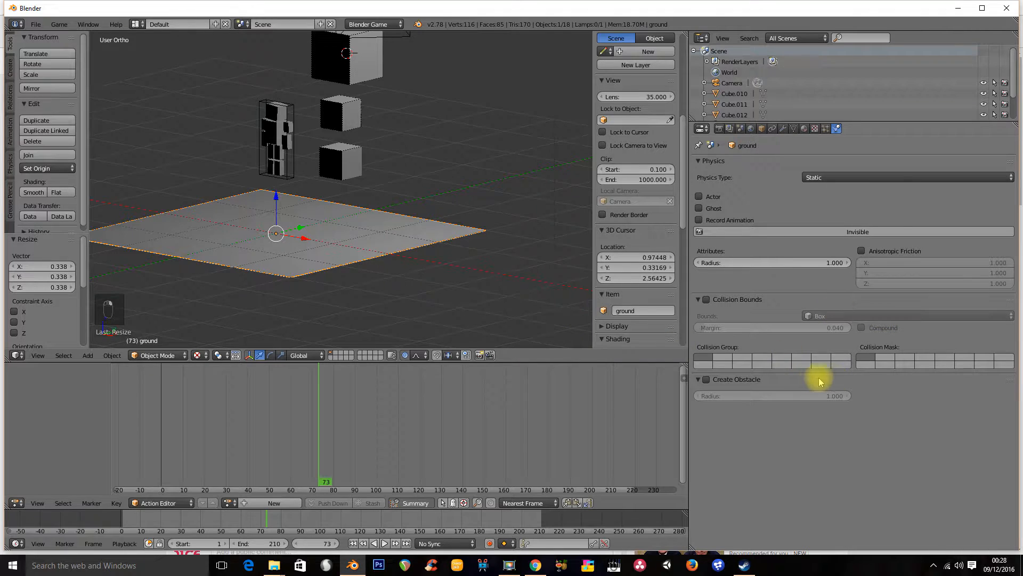
Toggle a collision mask layer on the ground plane and test it by running the game
{"action": "left_click", "coordinate": [904, 358]}
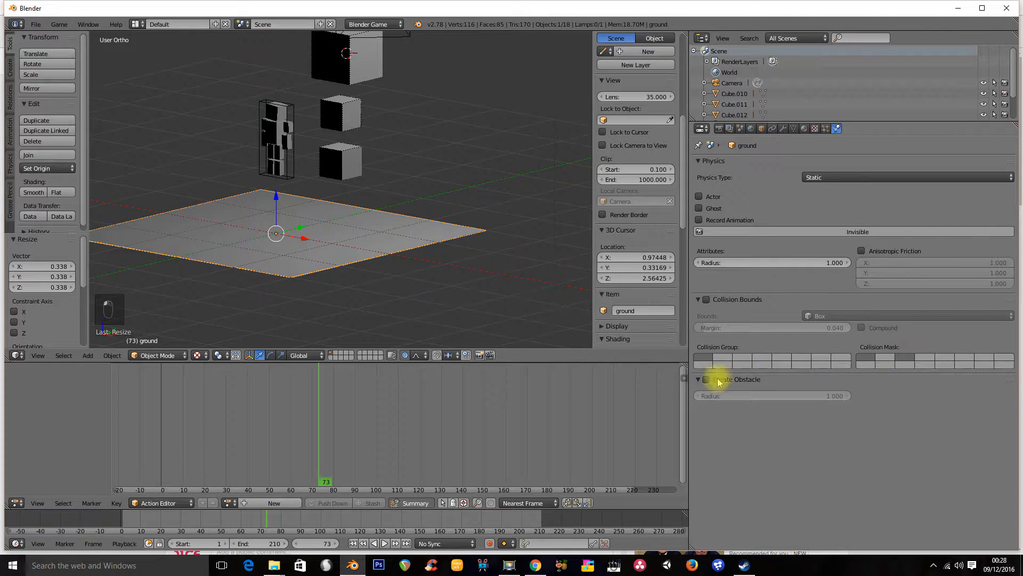
{"action": "key", "text": "p"}
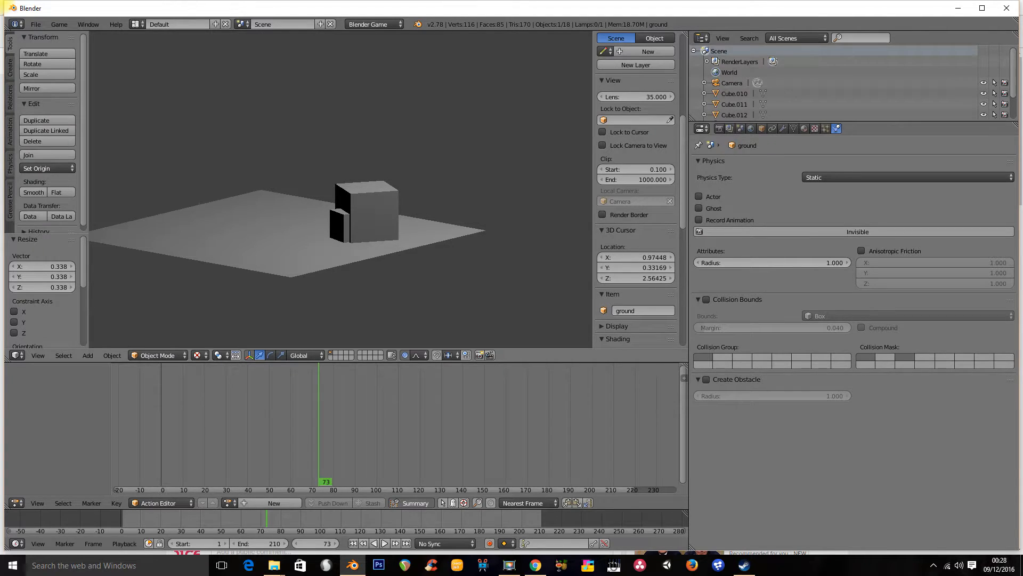
{"action": "key", "text": "Escape"}
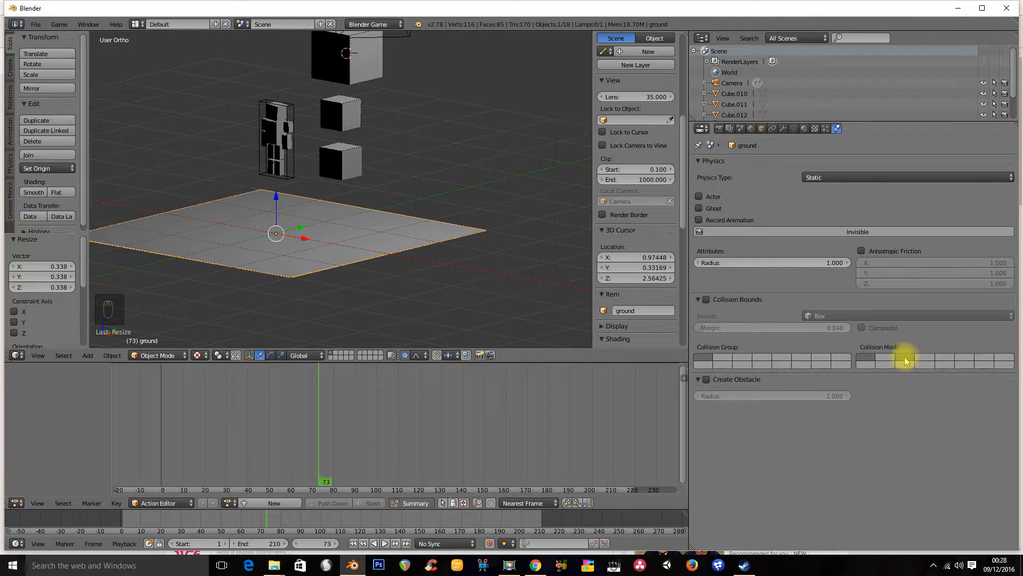
Compare the collision group and mask settings of the three cubes and the ground plane, then run the game
{"action": "right_click", "coordinate": [350, 62]}
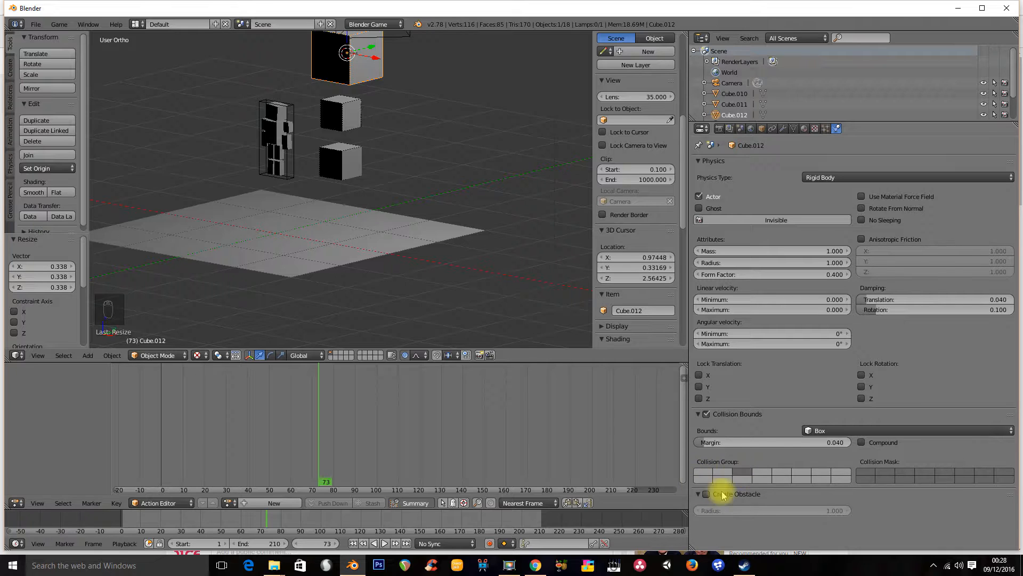
{"action": "right_click", "coordinate": [342, 123]}
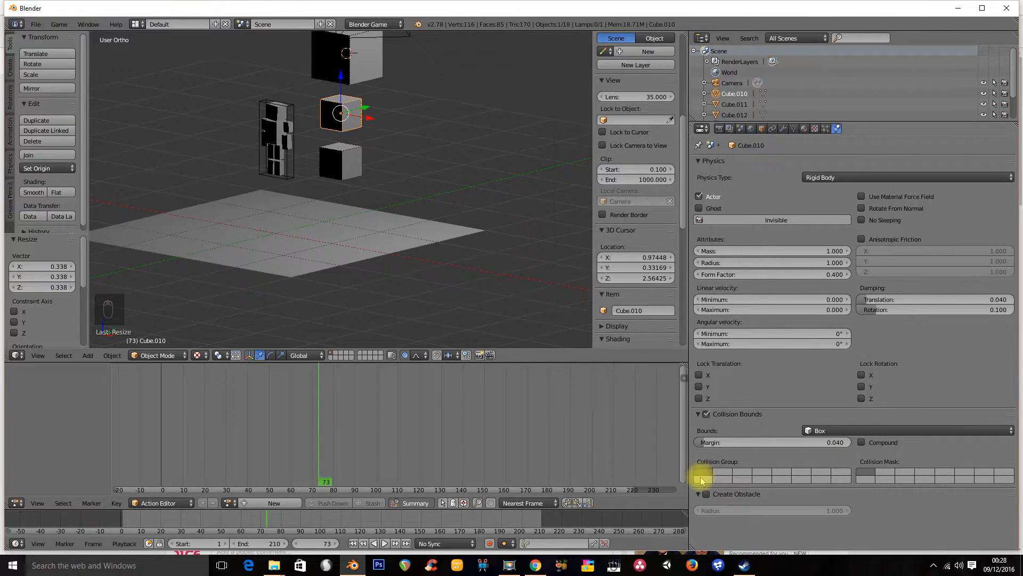
{"action": "right_click", "coordinate": [336, 162]}
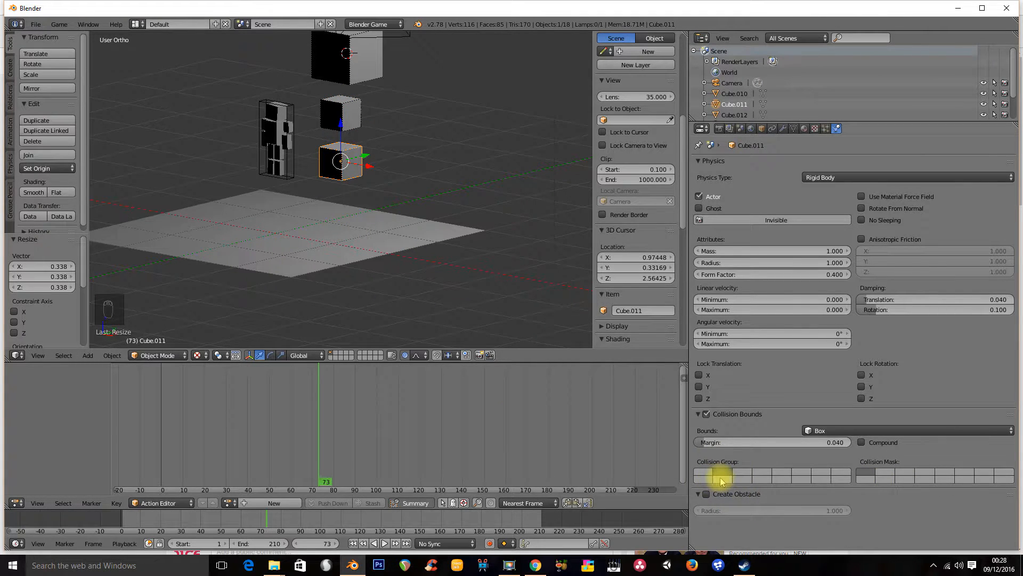
{"action": "right_click", "coordinate": [364, 258]}
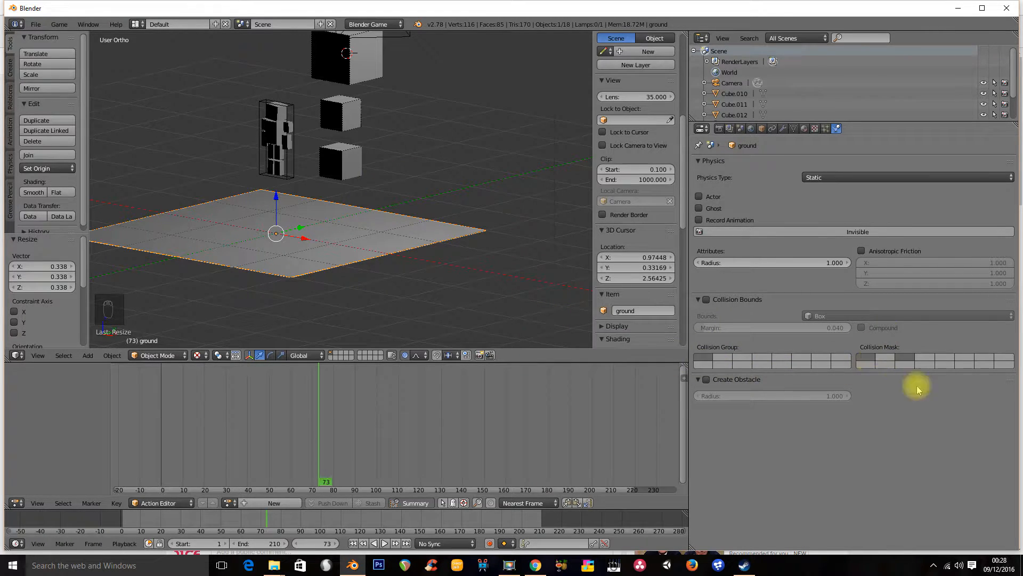
{"action": "key", "text": "p"}
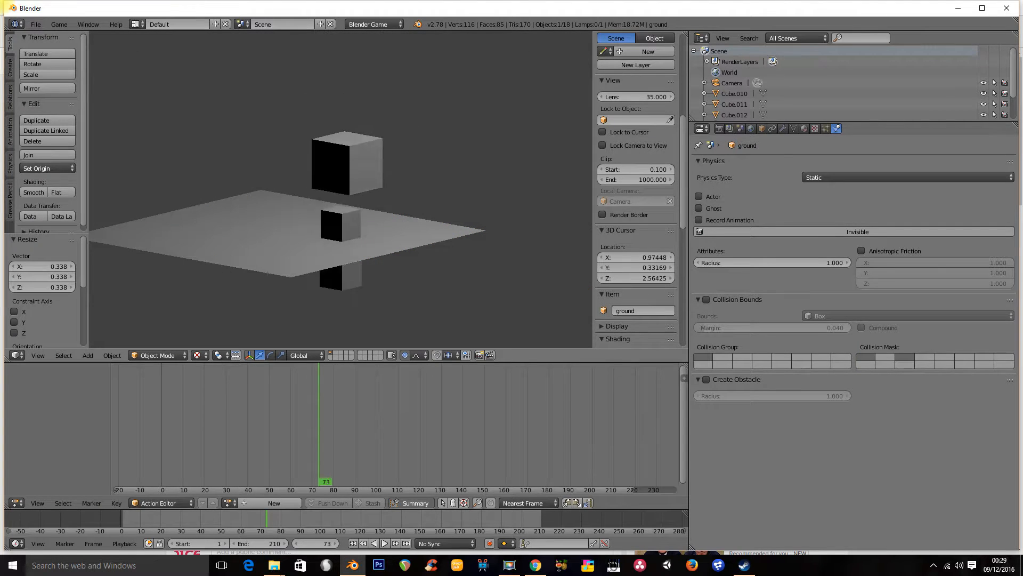
{"action": "key", "text": "Escape"}
Toggle the first collision mask layer on the small top cube
{"action": "right_click", "coordinate": [360, 157]}
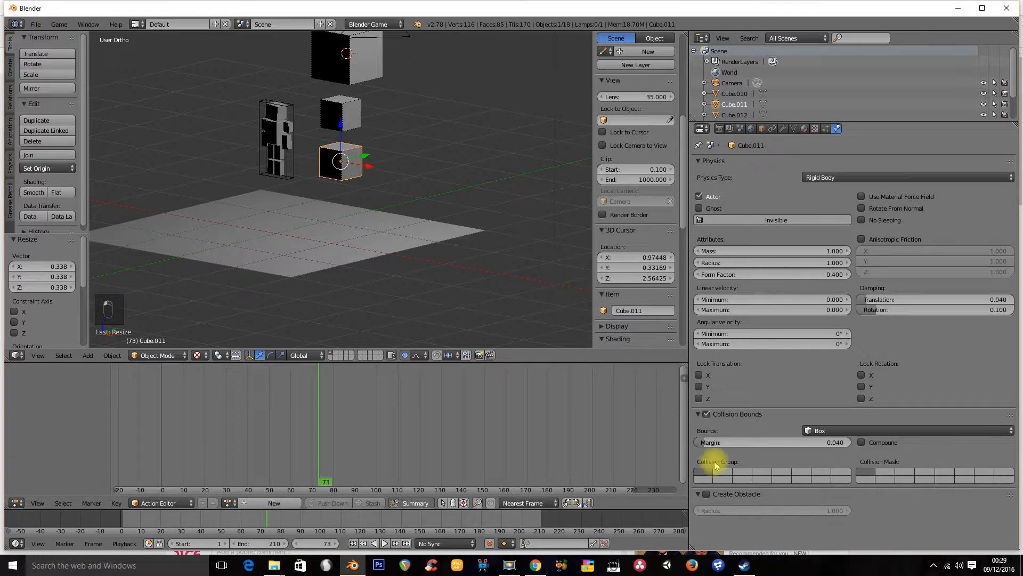
{"action": "right_click", "coordinate": [340, 112]}
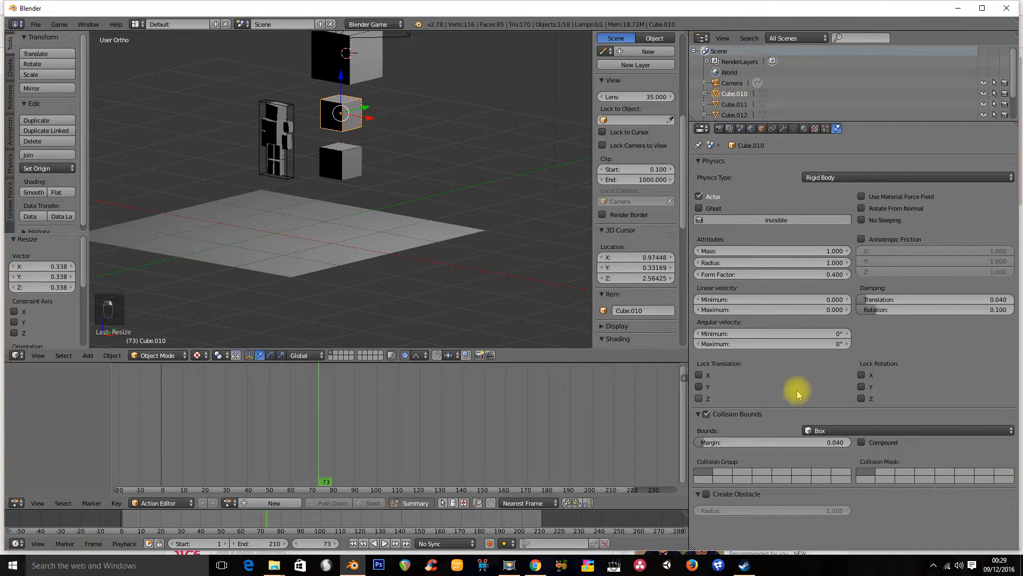
{"action": "right_click", "coordinate": [347, 74]}
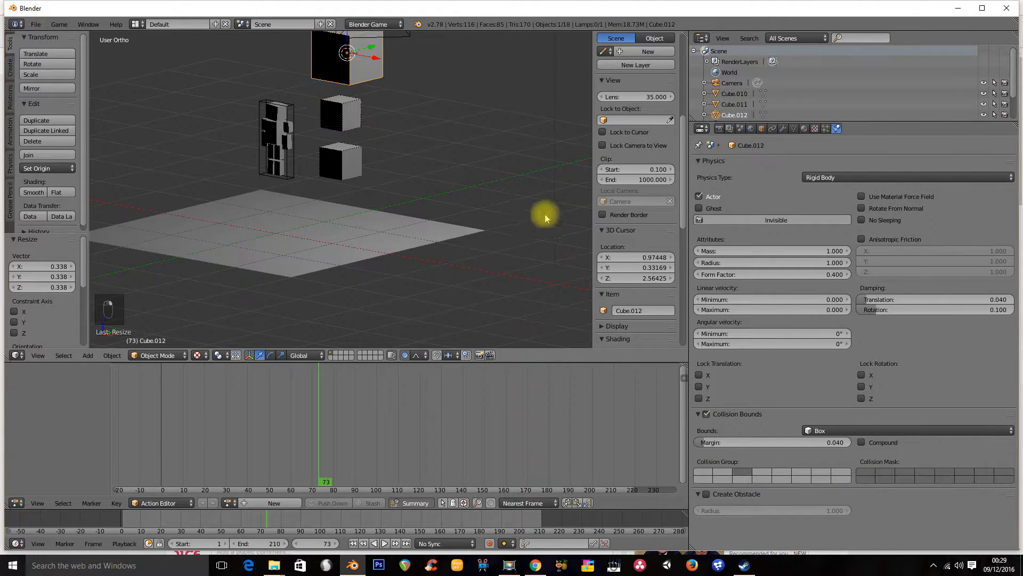
{"action": "left_click", "coordinate": [866, 476]}
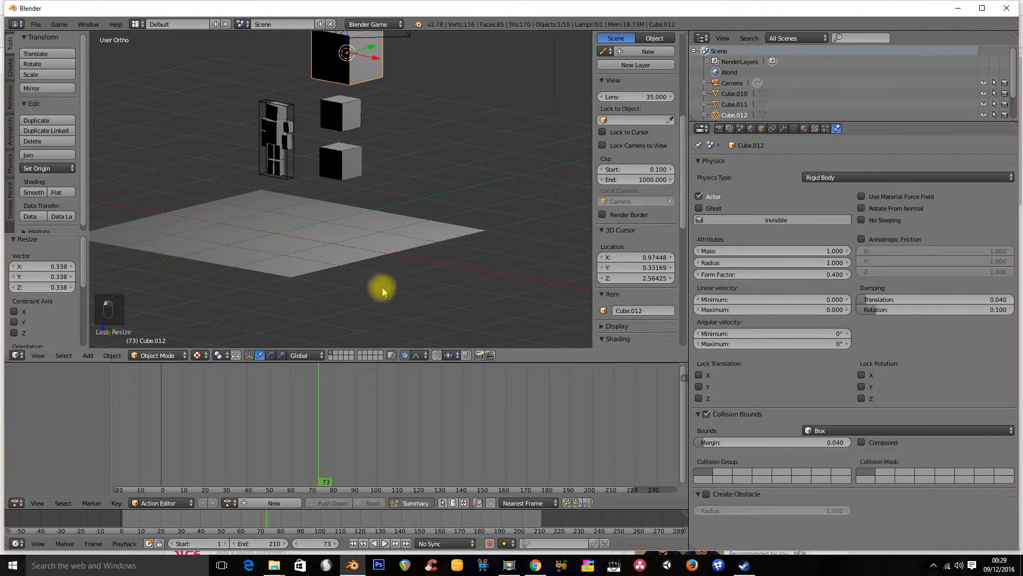
Toggle the first collision mask layer on the ground plane and run the game to test it
{"action": "right_click", "coordinate": [350, 257]}
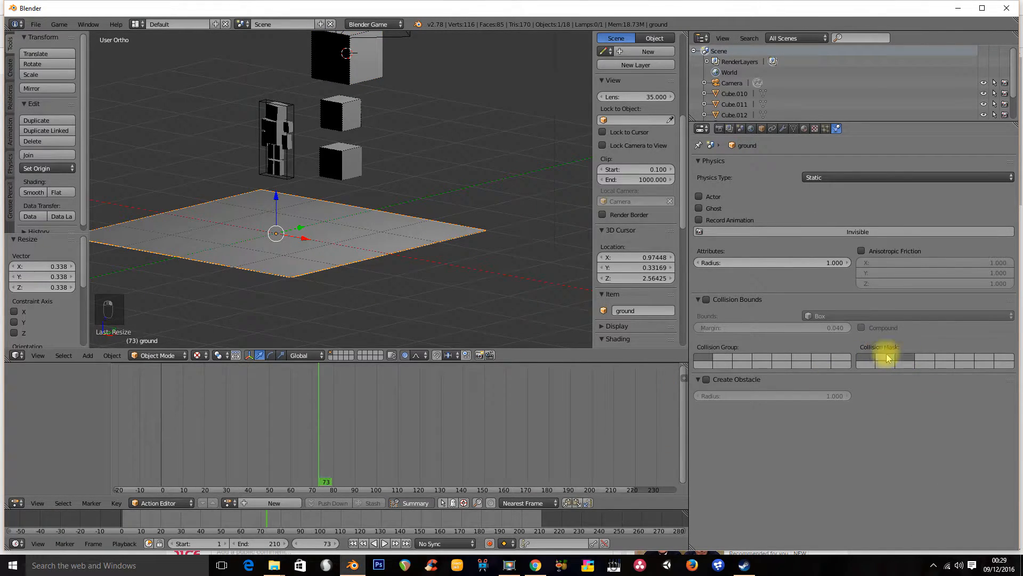
{"action": "left_click", "coordinate": [866, 355]}
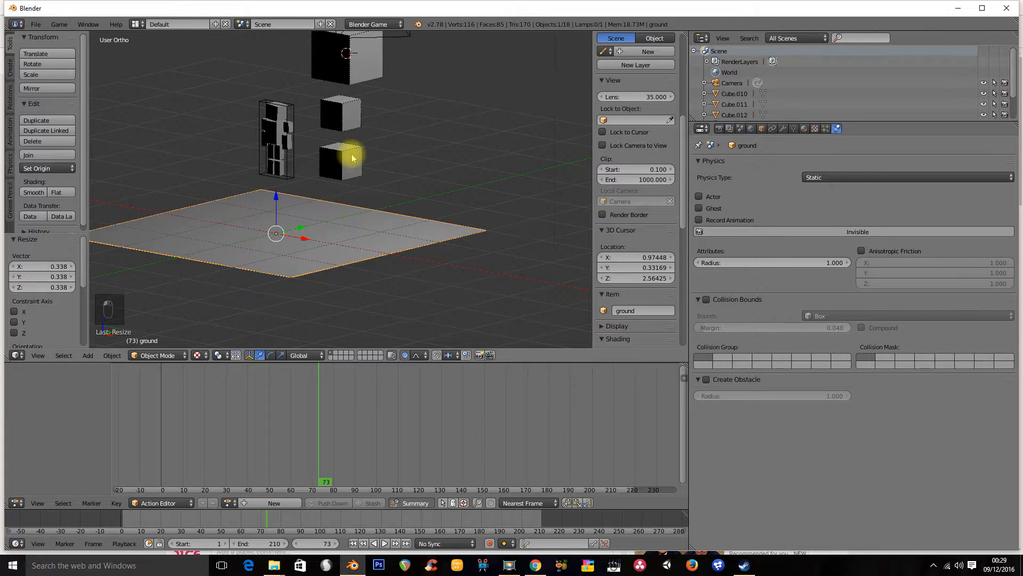
{"action": "key", "text": "p"}
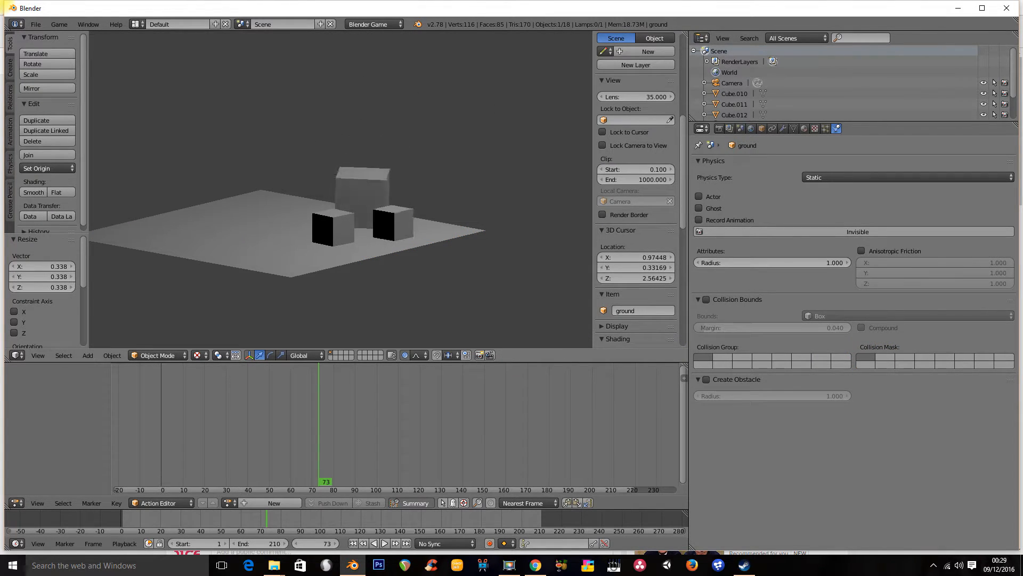
{"action": "key", "text": "Escape"}
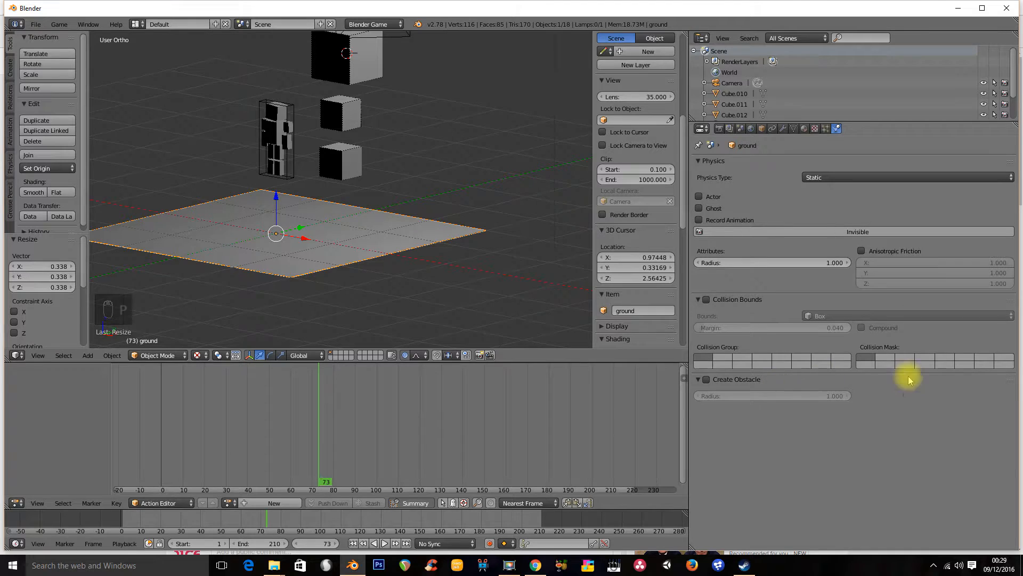
Toggle the second collision mask layer on the ground plane and run the game to test it
{"action": "left_click", "coordinate": [884, 361]}
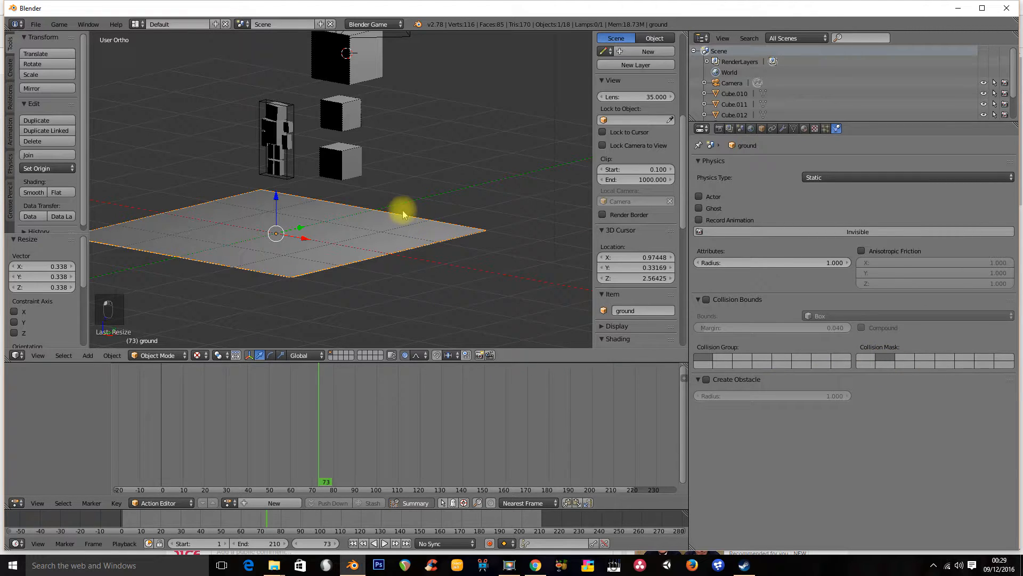
{"action": "key", "text": "p"}
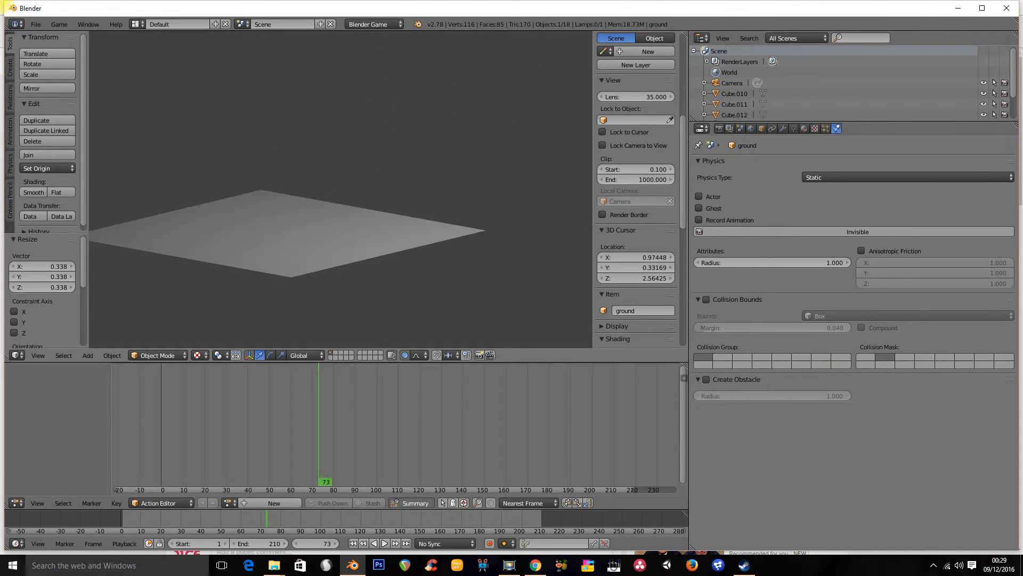
{"action": "key", "text": "Escape"}
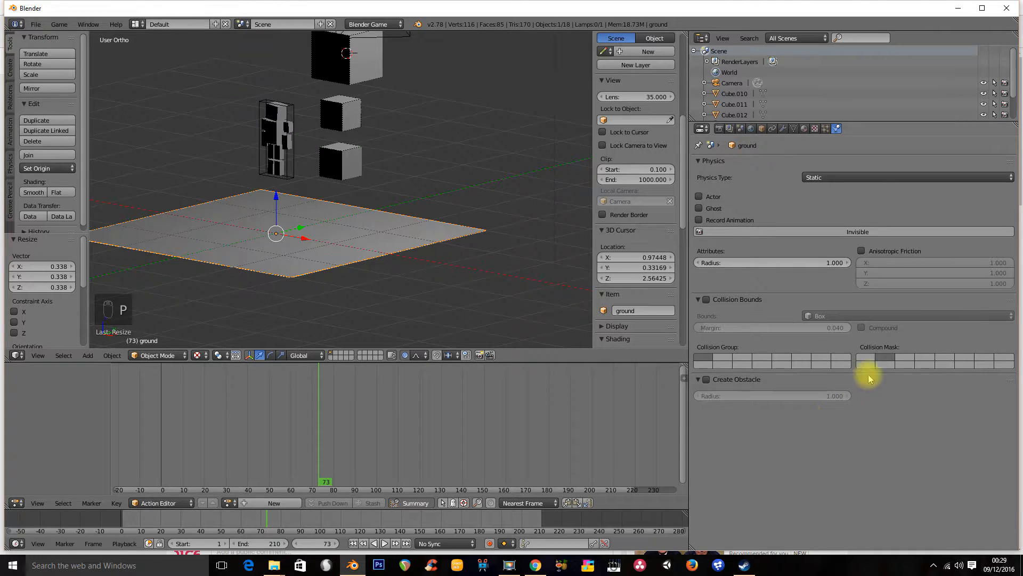
Toggle the ground plane's first collision mask layer, then inspect the cubes, the bounds object and a body-part cube's physics
{"action": "left_click", "coordinate": [861, 362]}
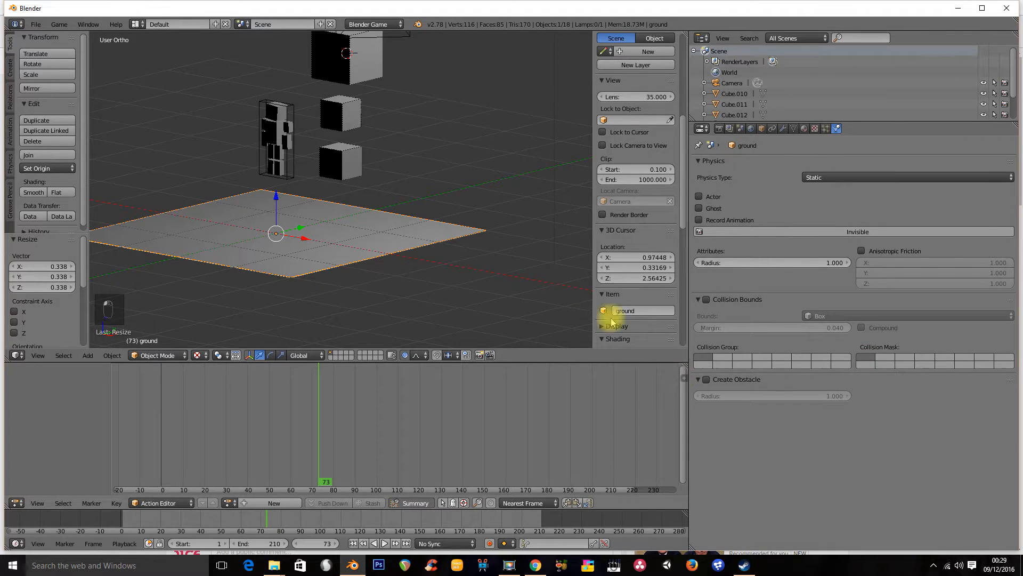
{"action": "middle_click_drag", "start_coordinate": [327, 194], "coordinate": [363, 153]}
{"action": "right_click", "coordinate": [372, 126]}
{"action": "right_click", "coordinate": [358, 176]}
{"action": "right_click", "coordinate": [362, 235]}
{"action": "middle_click_drag", "start_coordinate": [231, 223], "coordinate": [392, 237]}
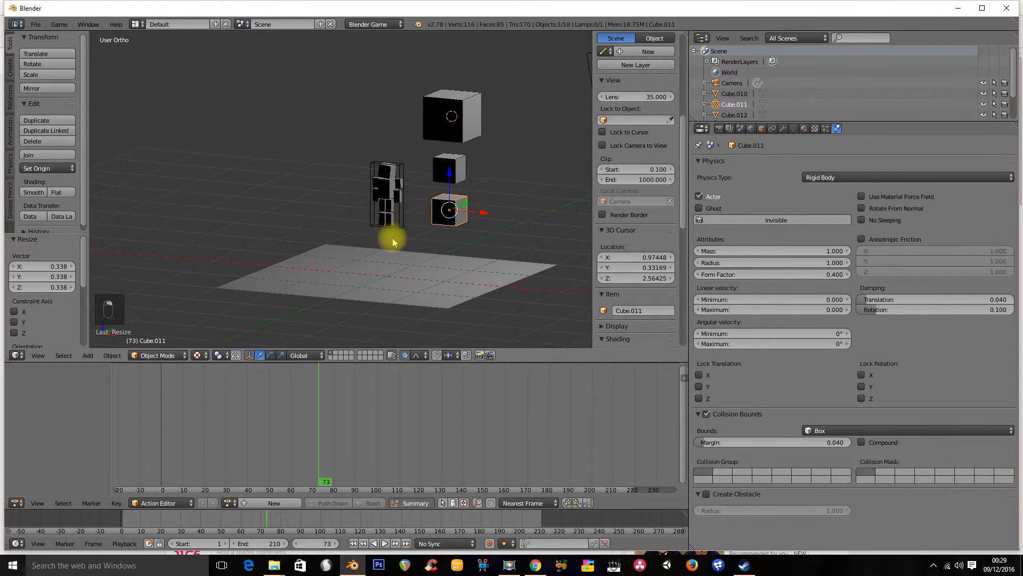
{"action": "scroll", "coordinate": [389, 188], "scroll_direction": "up", "scroll_amount": 6}
{"action": "middle_click_drag", "start_coordinate": [388, 184], "coordinate": [343, 206], "text": "shift"}
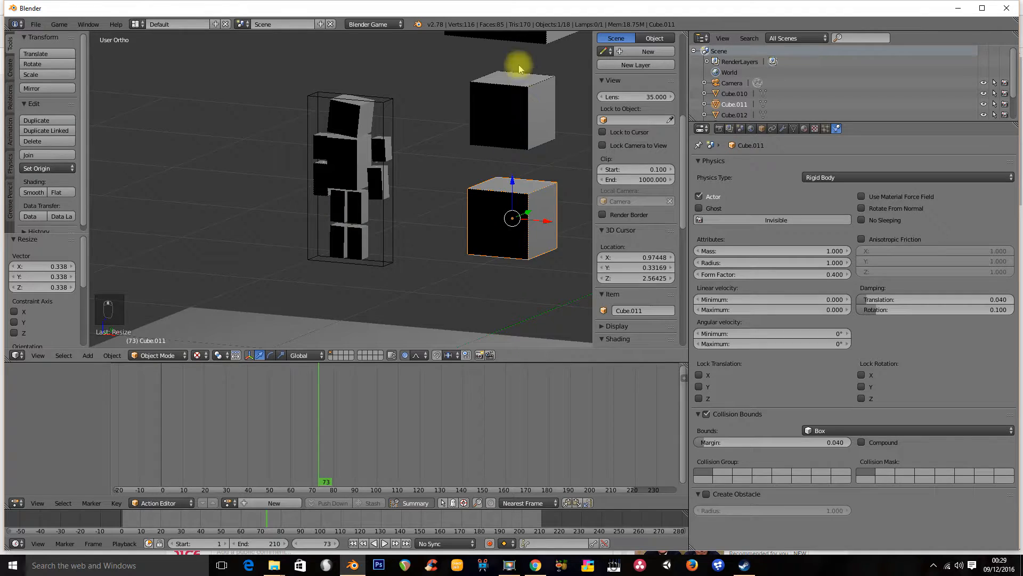
{"action": "middle_click_drag", "start_coordinate": [437, 177], "coordinate": [388, 219]}
{"action": "right_click", "coordinate": [372, 251]}
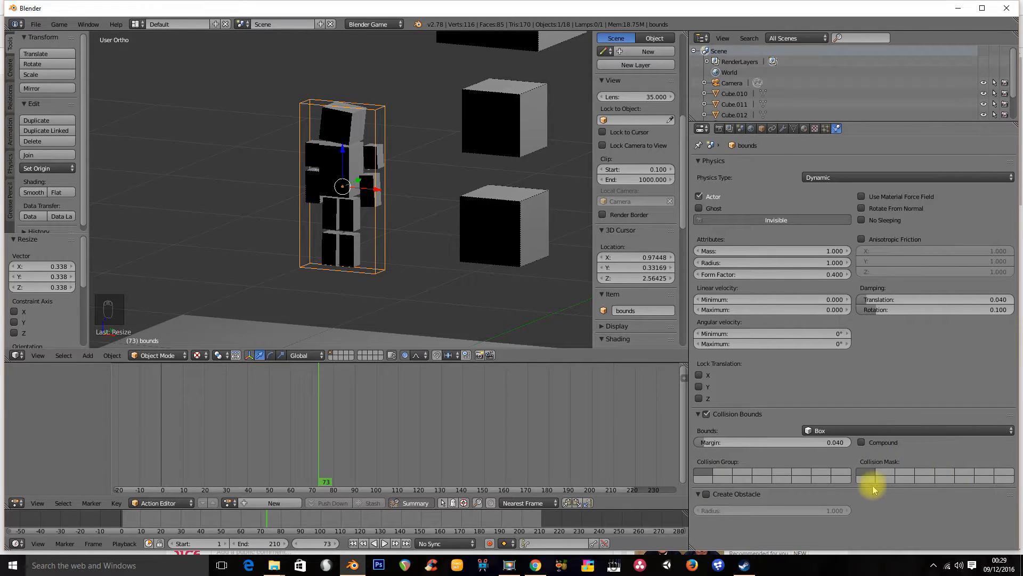
{"action": "right_click", "coordinate": [317, 204]}
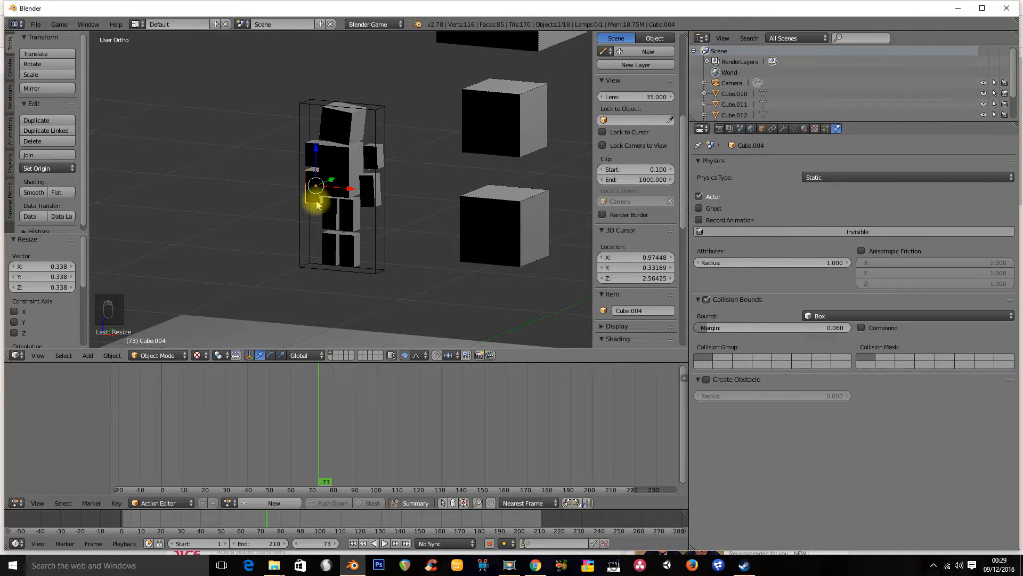
Run the game to watch the character and the falling cubes together
{"action": "middle_click_drag", "start_coordinate": [424, 203], "coordinate": [369, 196], "text": "shift"}
{"action": "scroll", "coordinate": [397, 213], "scroll_direction": "down", "scroll_amount": 3}
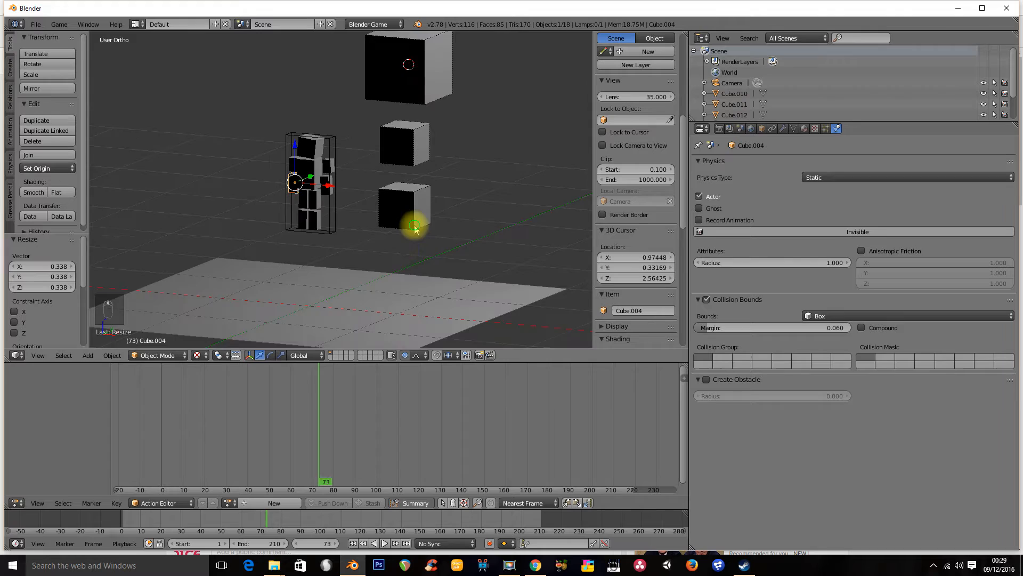
{"action": "middle_click_drag", "start_coordinate": [416, 226], "coordinate": [407, 260], "text": "shift"}
{"action": "middle_click_drag", "start_coordinate": [256, 211], "coordinate": [311, 195], "text": "shift"}
{"action": "scroll", "coordinate": [307, 167], "scroll_direction": "up", "scroll_amount": 4}
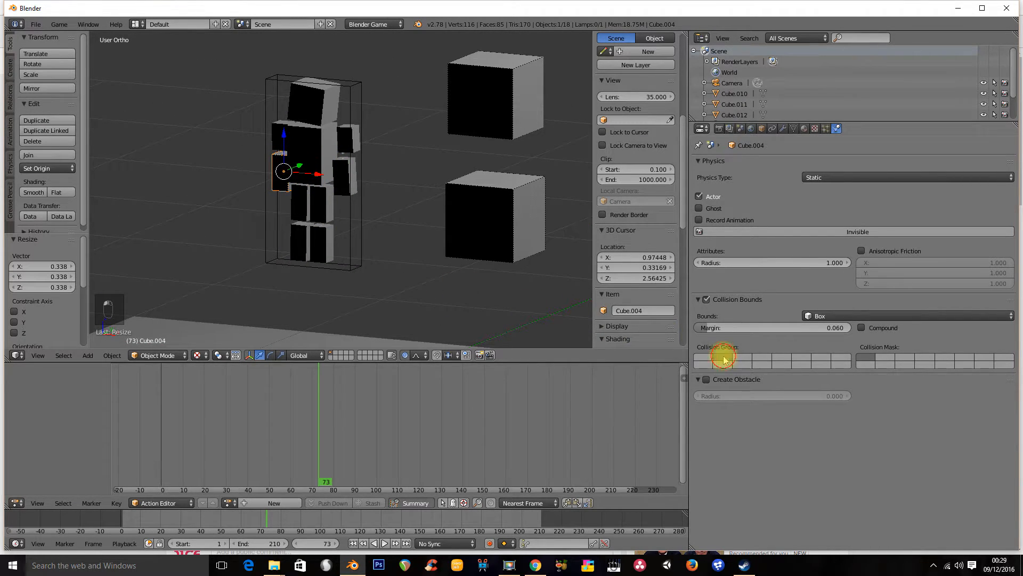
{"action": "scroll", "coordinate": [358, 229], "scroll_direction": "down", "scroll_amount": 1}
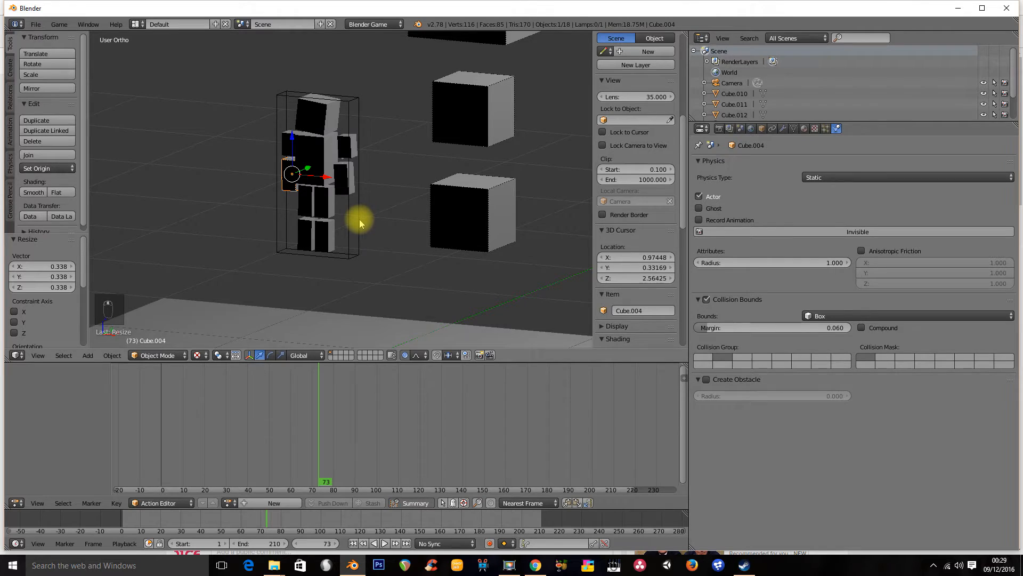
{"action": "key", "text": "p"}
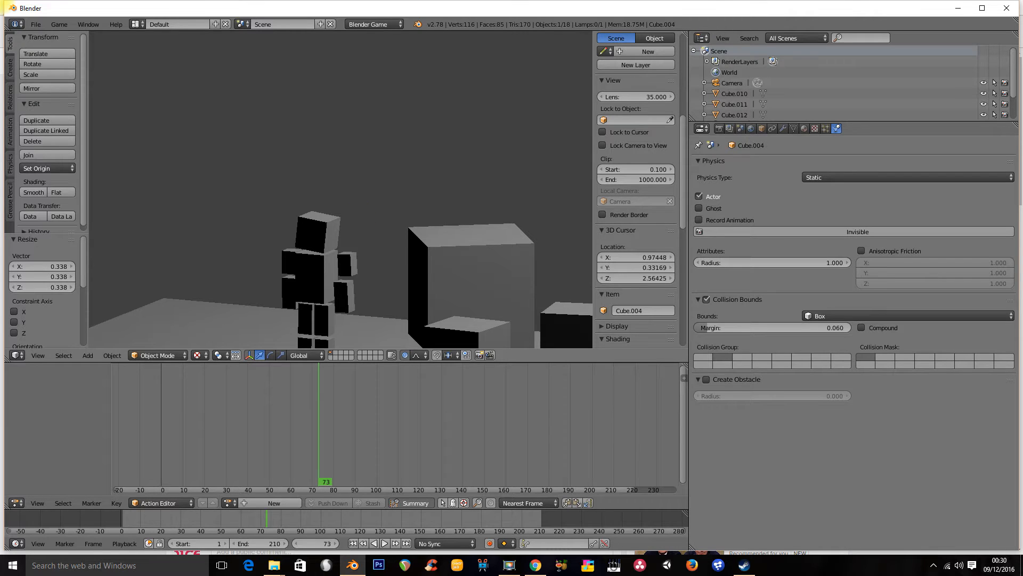
Set the body-part cube Cube.004's physics type to Dynamic and run the game to test it
{"action": "key", "text": "Escape"}
{"action": "mouse_move", "coordinate": [342, 210]}
{"action": "middle_mouse_down"}
{"action": "mouse_move", "coordinate": [297, 213]}
{"action": "mouse_move", "coordinate": [339, 211]}
{"action": "middle_mouse_up"}
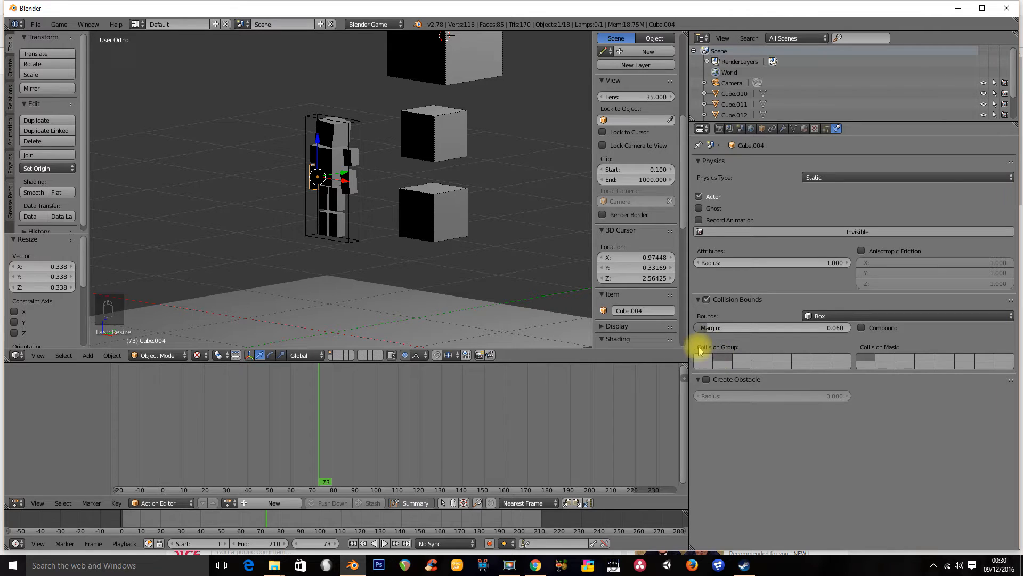
{"action": "middle_click_drag", "start_coordinate": [258, 199], "coordinate": [338, 204]}
{"action": "key", "text": "z"}
{"action": "scroll", "coordinate": [349, 187], "scroll_direction": "up", "scroll_amount": 3}
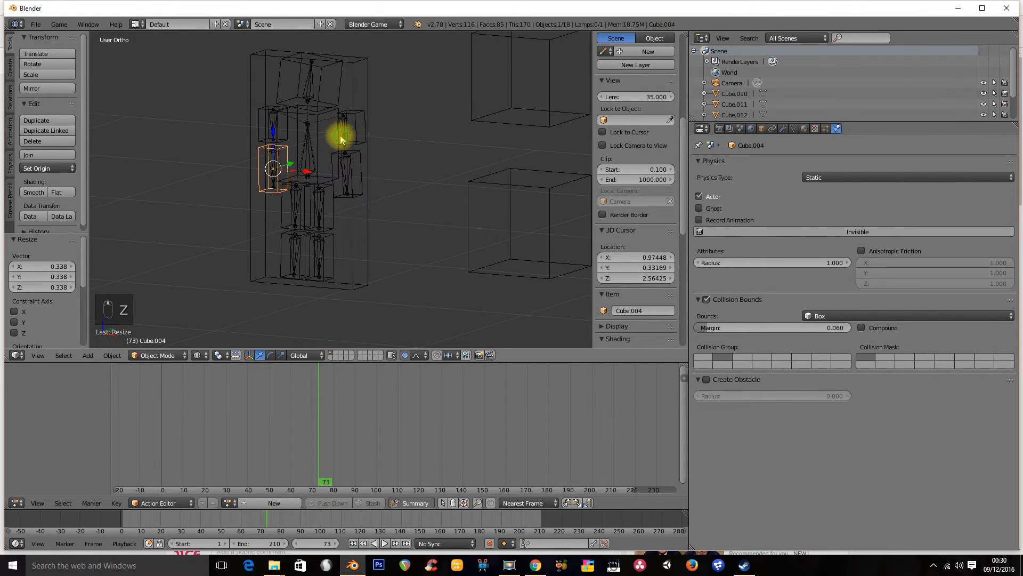
{"action": "middle_click_drag", "start_coordinate": [334, 152], "coordinate": [313, 228]}
{"action": "right_click", "coordinate": [312, 234]}
{"action": "right_click", "coordinate": [322, 235]}
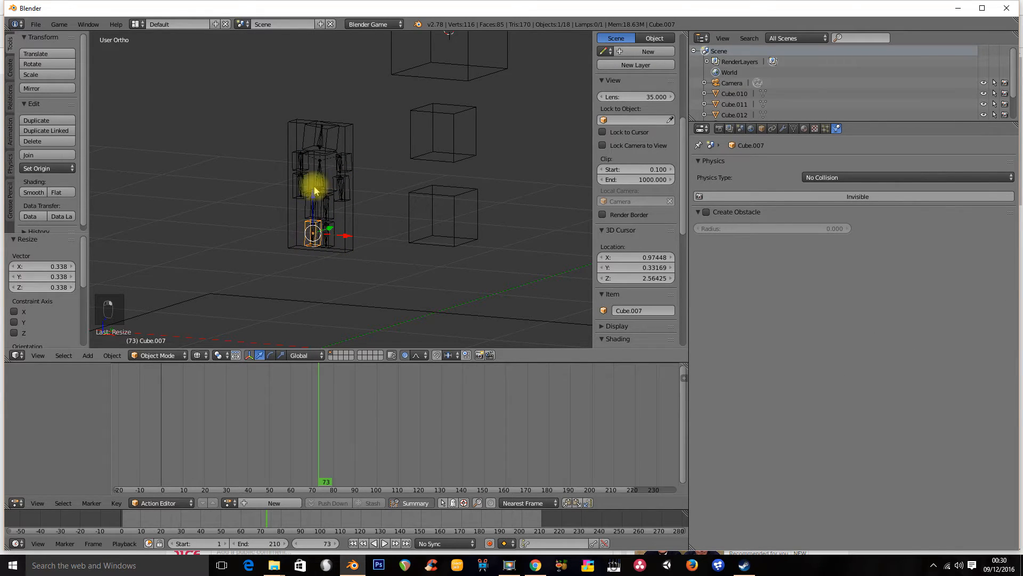
{"action": "right_click", "coordinate": [297, 198]}
{"action": "right_click", "coordinate": [301, 185]}
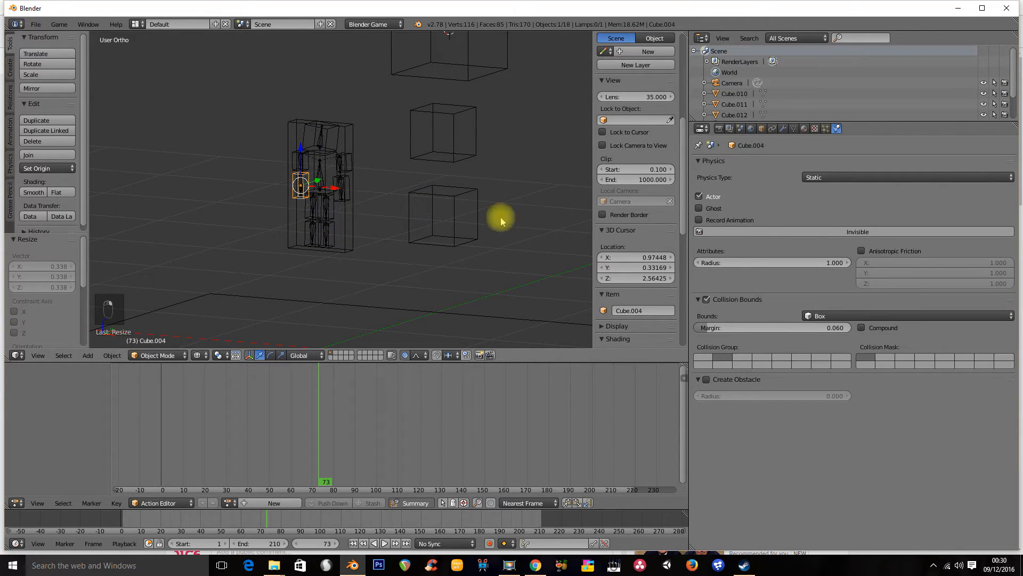
{"action": "left_click", "coordinate": [815, 177]}
{"action": "left_click", "coordinate": [835, 142]}
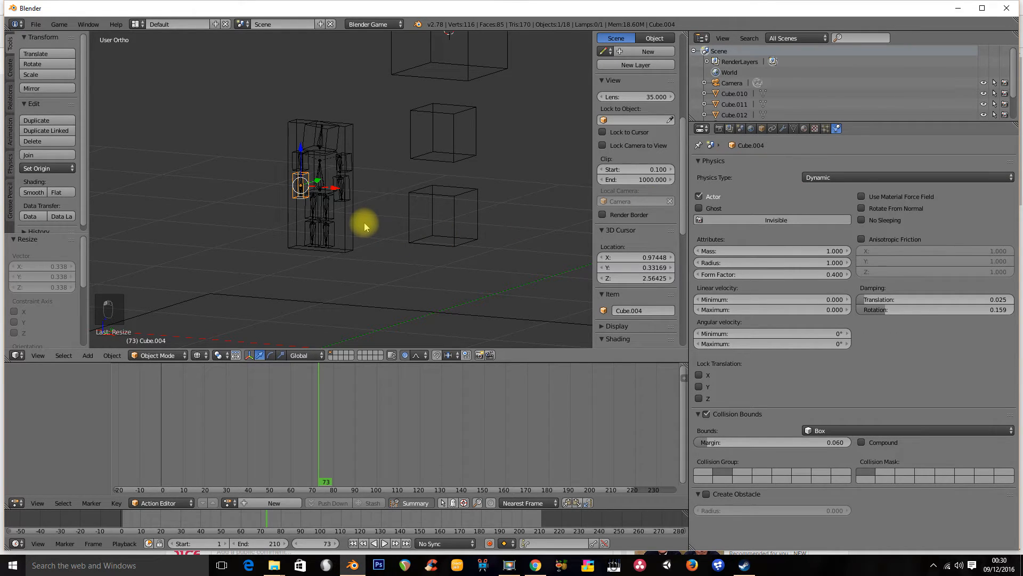
{"action": "key", "text": "p"}
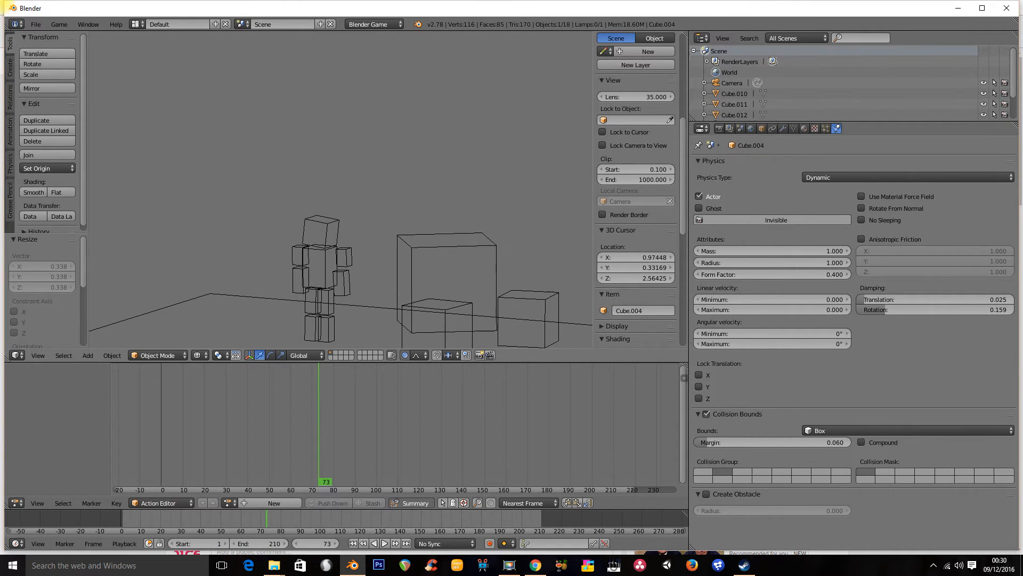
{"action": "key", "text": "Escape"}
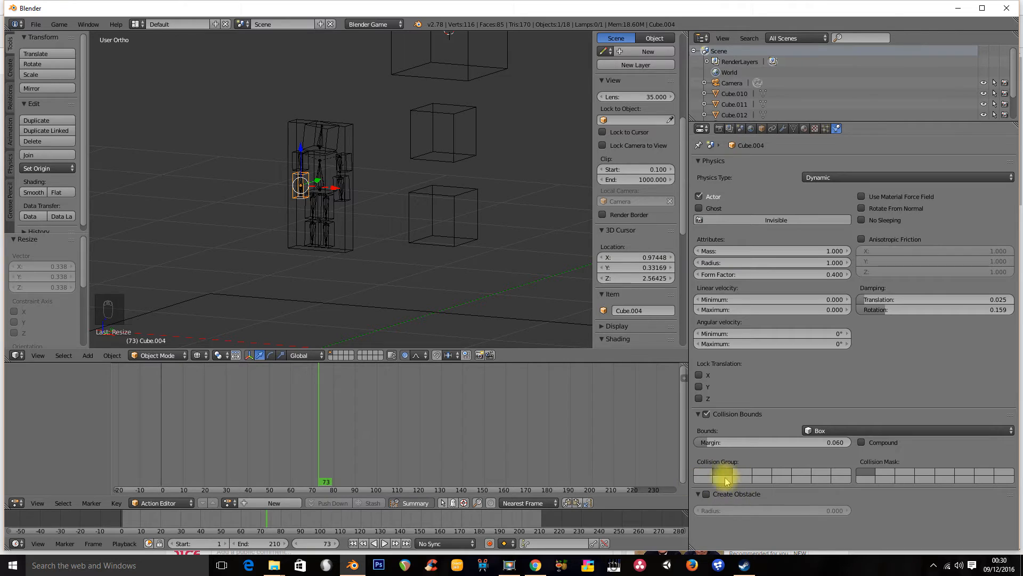
Compare with the bounds object, then set Cube.004's physics type back to Static
{"action": "right_click", "coordinate": [289, 223]}
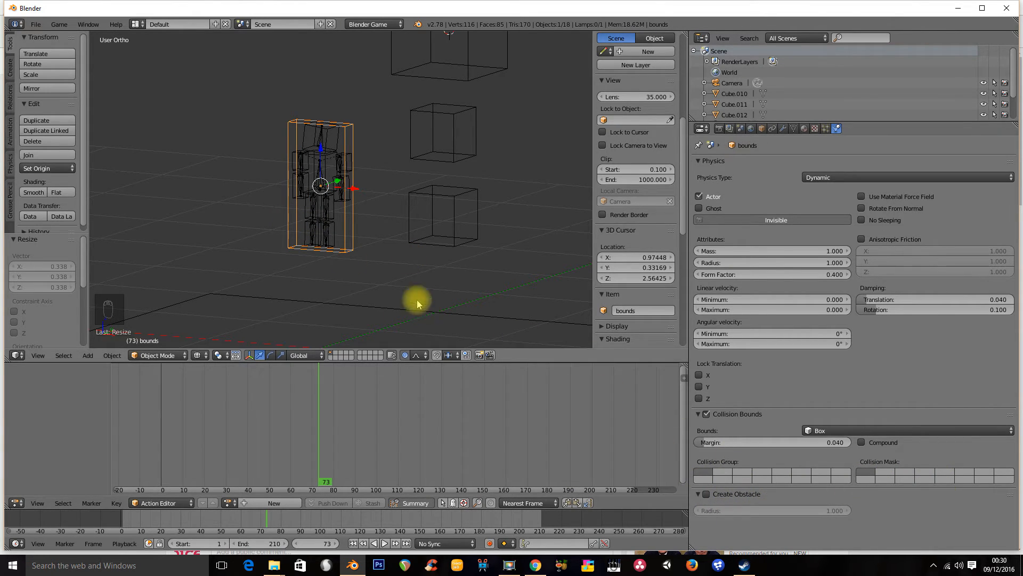
{"action": "right_click", "coordinate": [298, 193]}
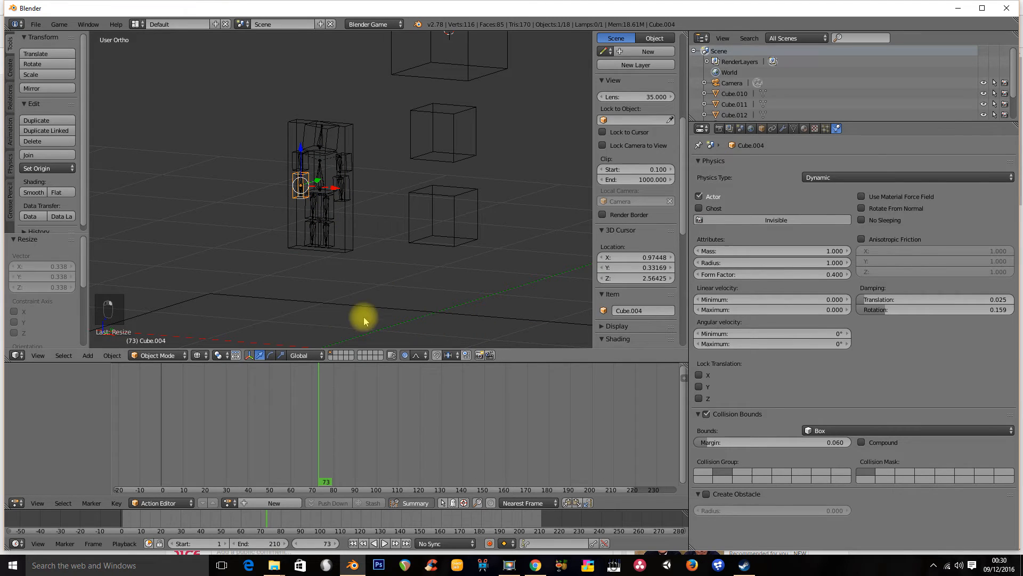
{"action": "middle_click_drag", "start_coordinate": [347, 231], "coordinate": [372, 230]}
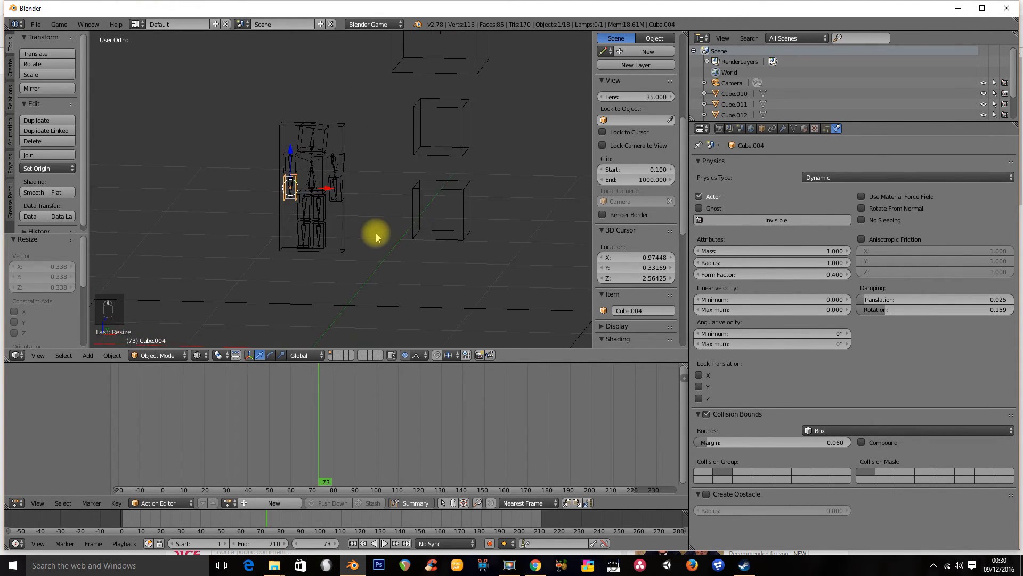
{"action": "left_click", "coordinate": [701, 211]}
{"action": "left_click", "coordinate": [816, 178]}
{"action": "left_click", "coordinate": [815, 181]}
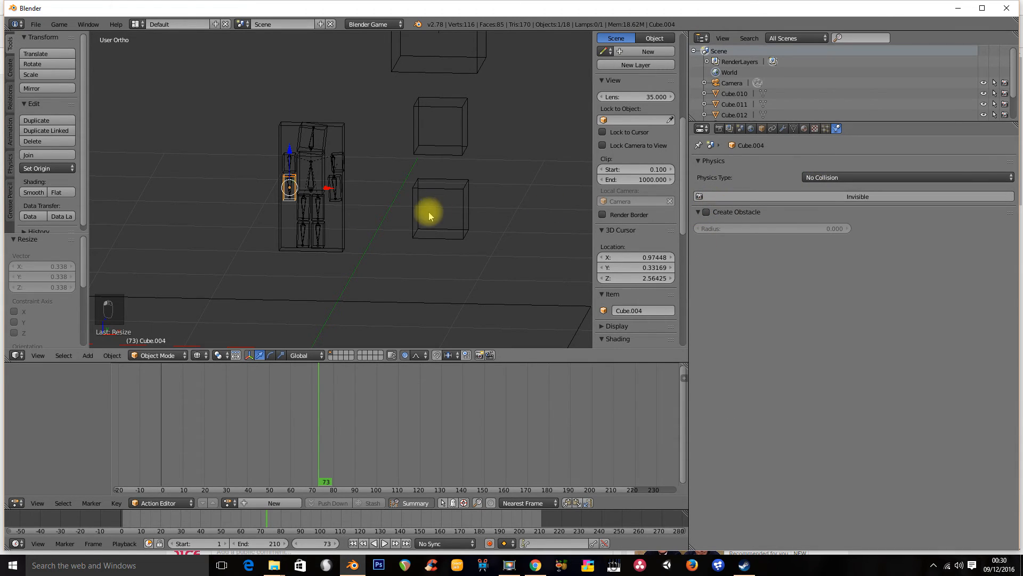
{"action": "left_click", "coordinate": [840, 177]}
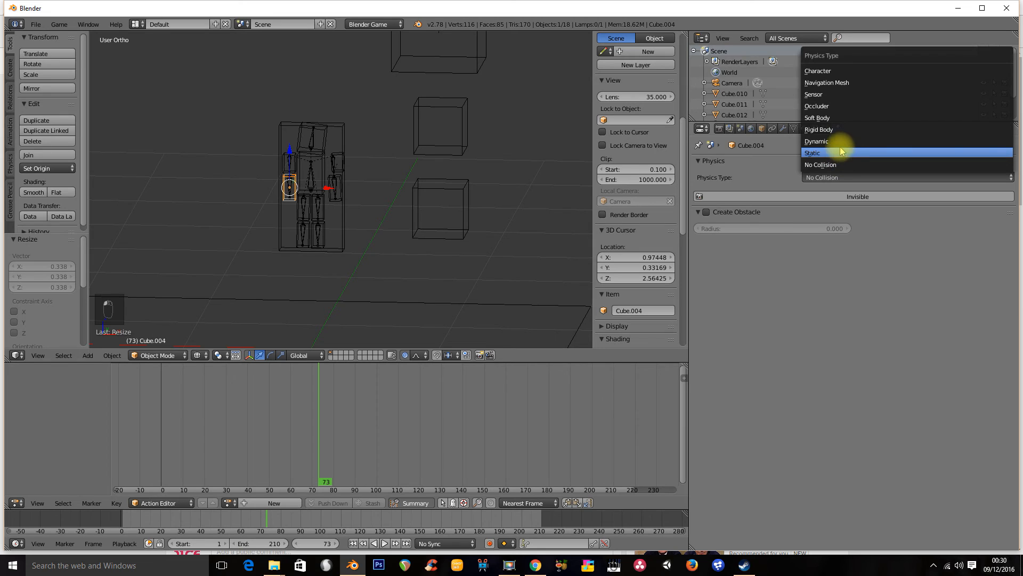
{"action": "left_click", "coordinate": [837, 153]}
Return to solid shading and run the game to test the character and cubes
{"action": "mouse_move", "coordinate": [388, 210]}
{"action": "middle_mouse_down"}
{"action": "mouse_move", "coordinate": [347, 201]}
{"action": "mouse_move", "coordinate": [310, 233]}
{"action": "mouse_move", "coordinate": [350, 200]}
{"action": "mouse_move", "coordinate": [356, 227]}
{"action": "middle_mouse_up"}
{"action": "key", "text": "z"}
{"action": "key", "text": "alt+z"}
{"action": "scroll", "coordinate": [349, 229], "scroll_direction": "down", "scroll_amount": 1}
{"action": "key", "text": "p"}
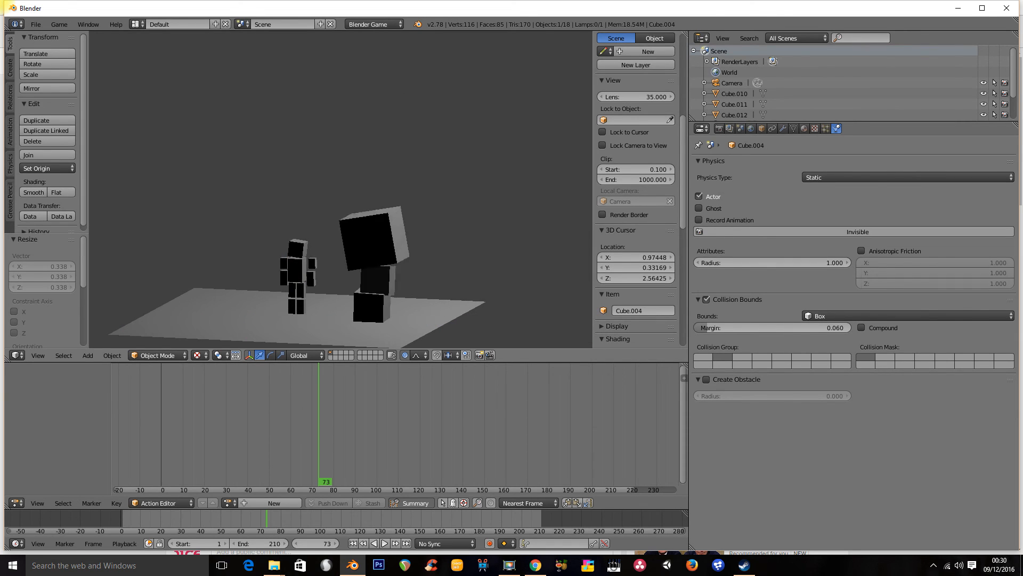
{"action": "key", "text": "Escape"}
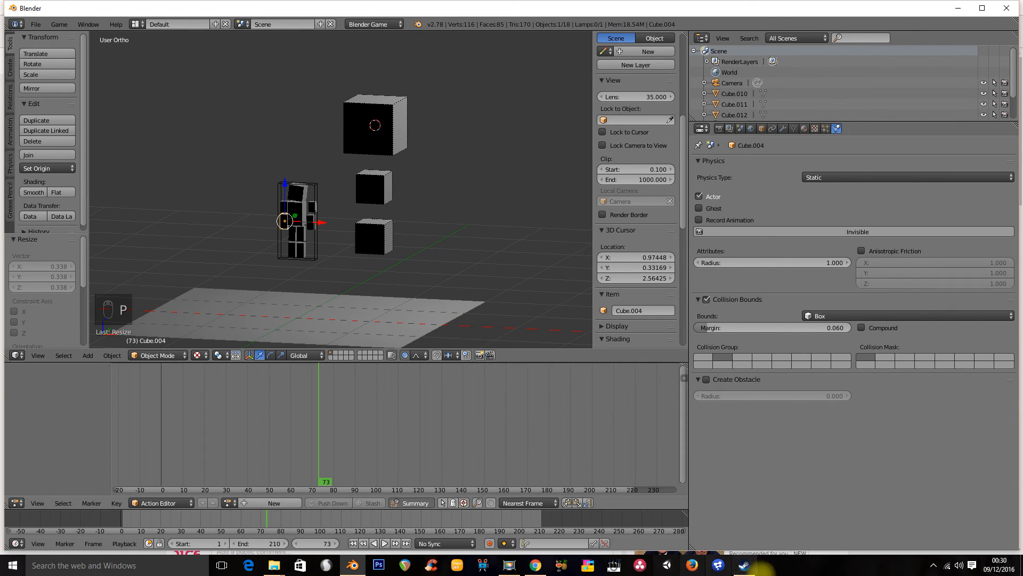
{"action": "left_click", "coordinate": [509, 569]}
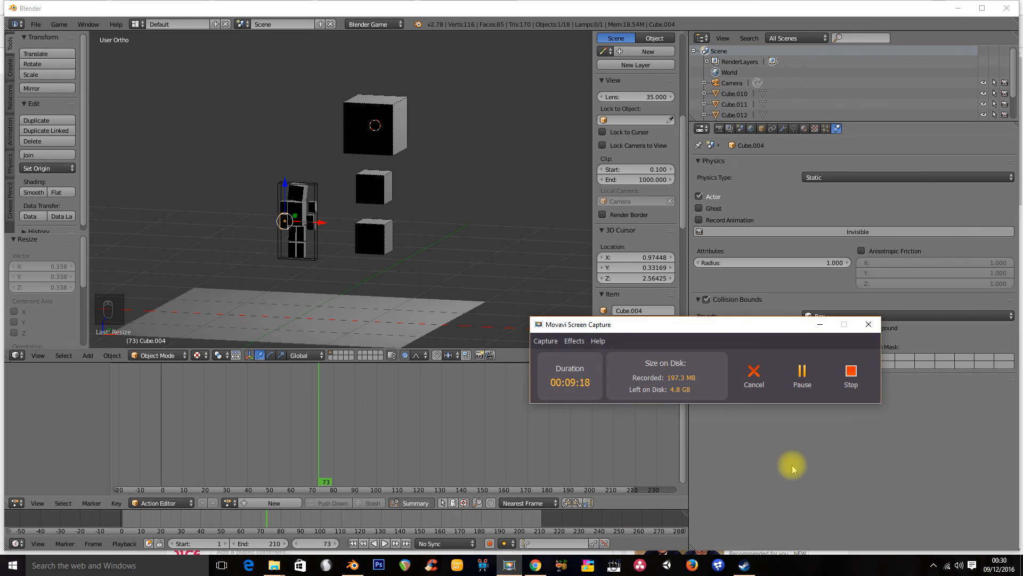